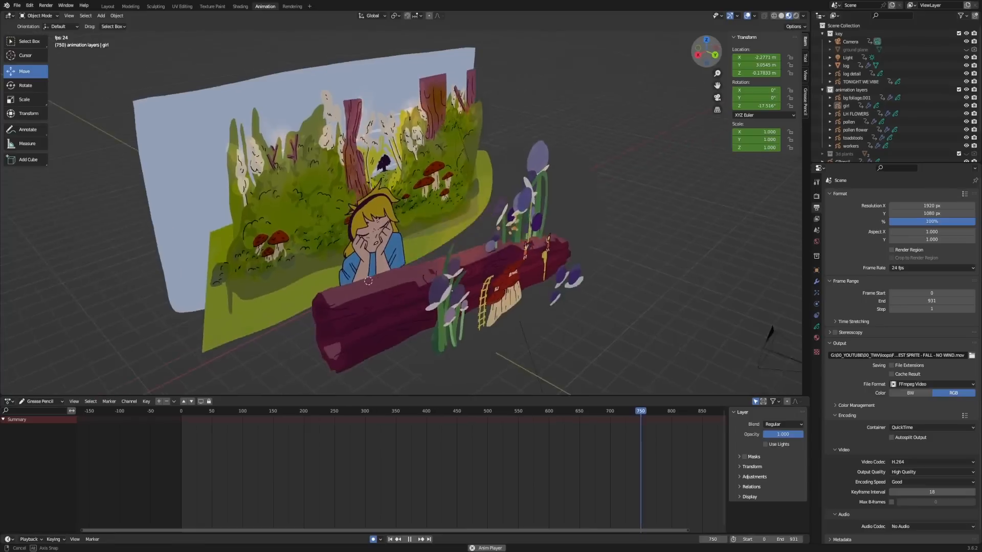
- Inspect the layered forest scene from the side and front during playback, and return to the camera view
middle_click_drag(452, 255, 483, 212)
middle_click_drag(652, 86, 662, 140)
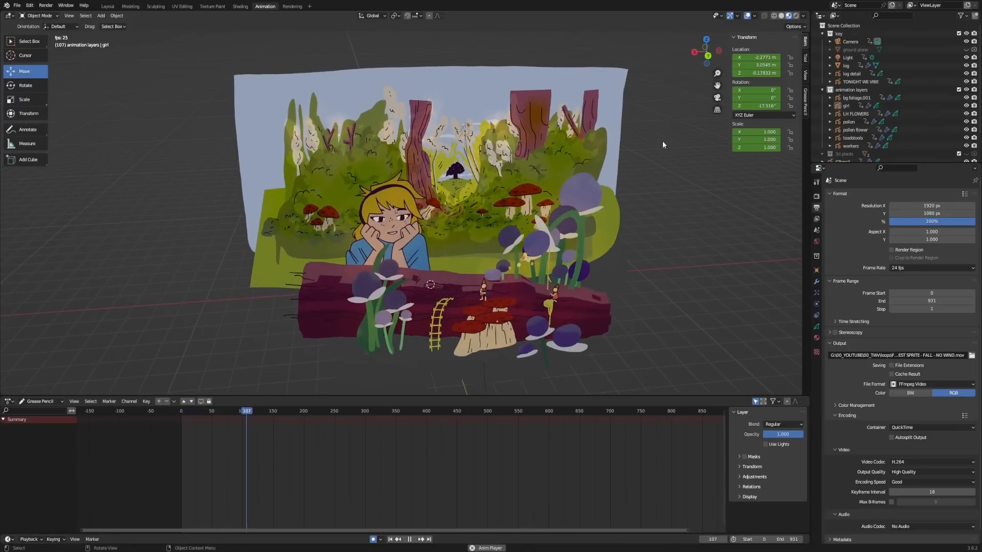
left_click(713, 99)
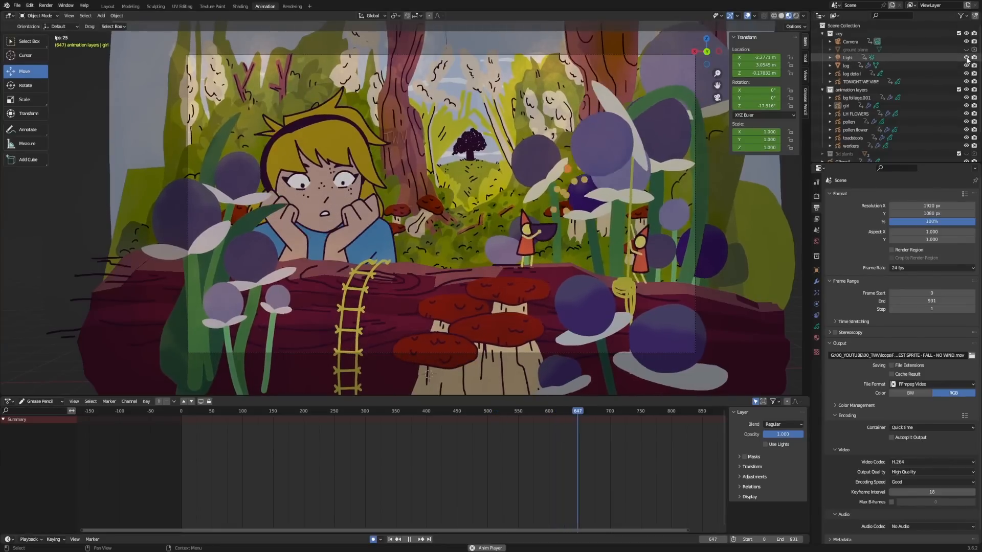
- Hide the Light, log, log detail and TONIGHT WE VIBE objects in the viewport
left_click_drag(966, 57, 967, 66)
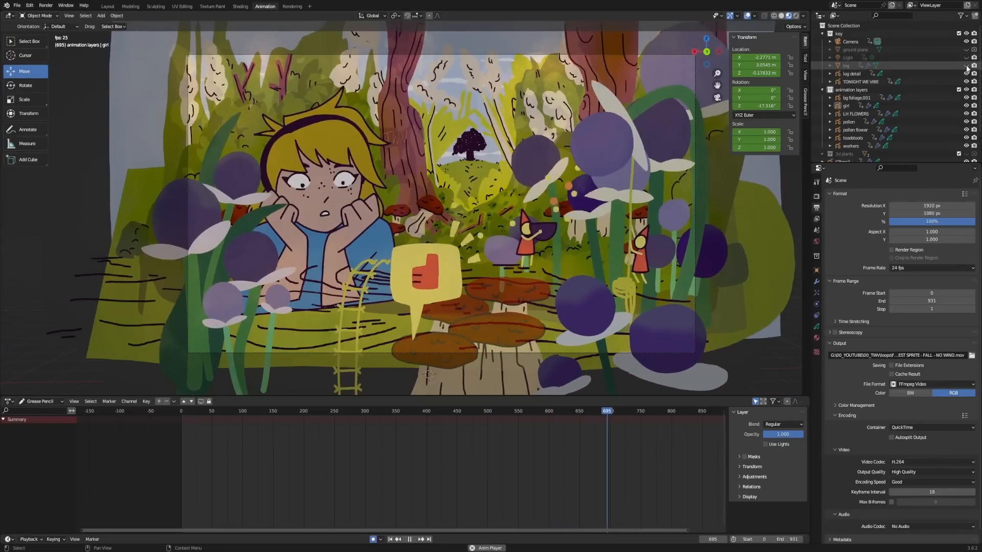
left_click(966, 73)
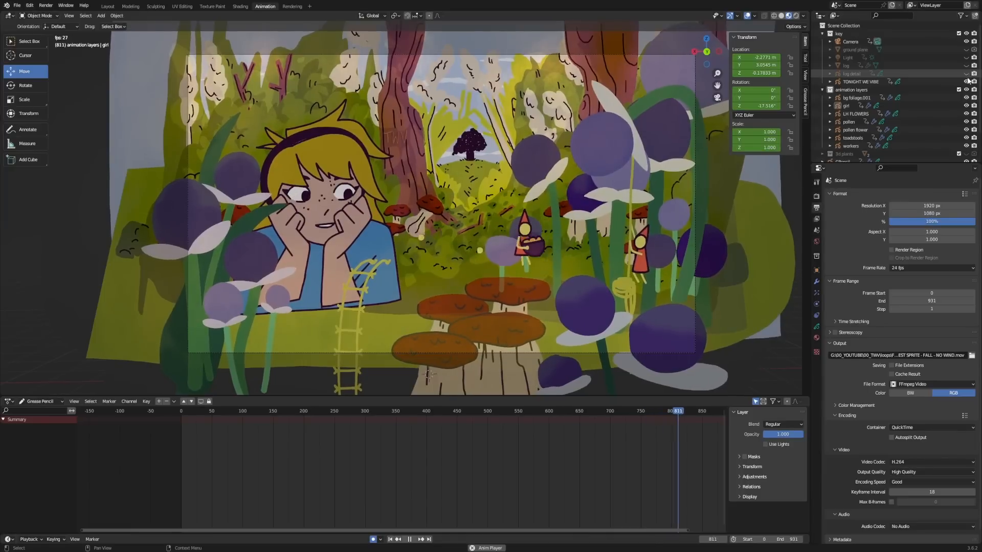
left_click(966, 82)
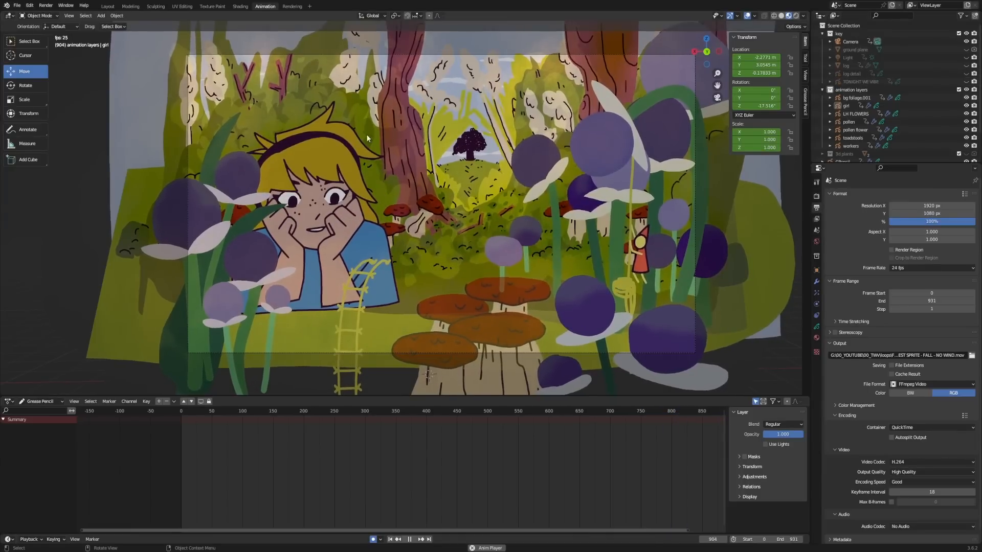
- Hide the animation layers bg foliage.001, girl, LH FLOWERS, pollen + flower, pollen worker, toadstools and workers in the viewport
left_click(966, 98)
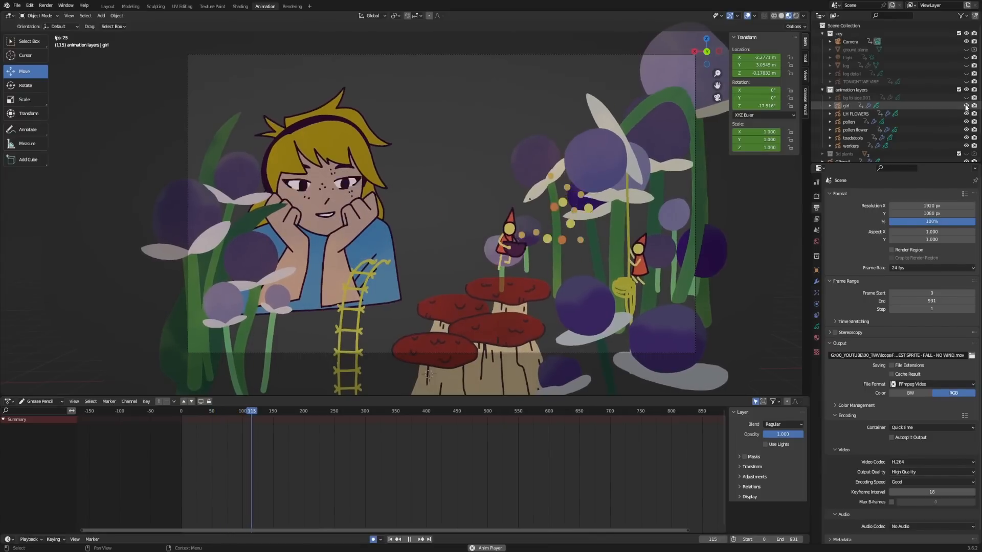
left_click(966, 106)
left_click(966, 114)
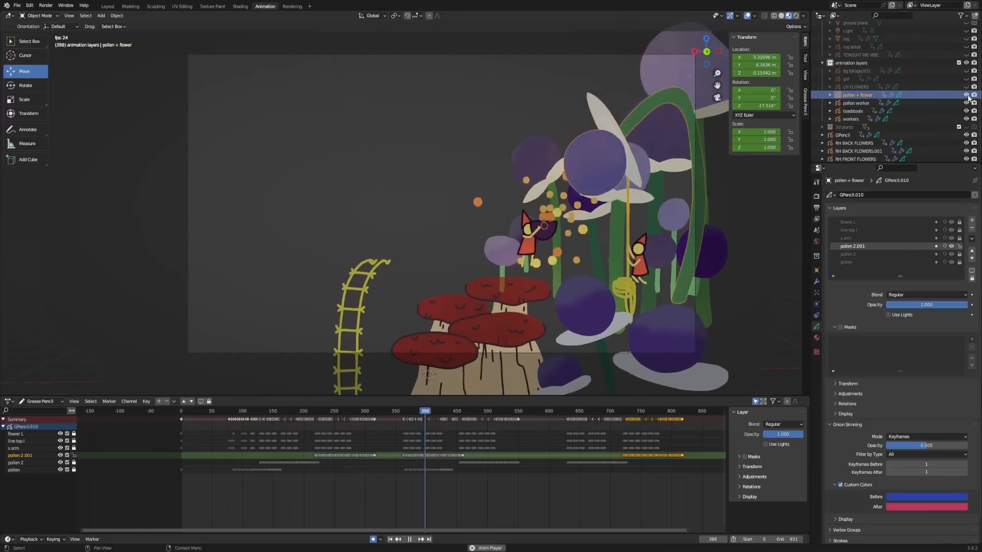
left_click(966, 95)
left_click(966, 95)
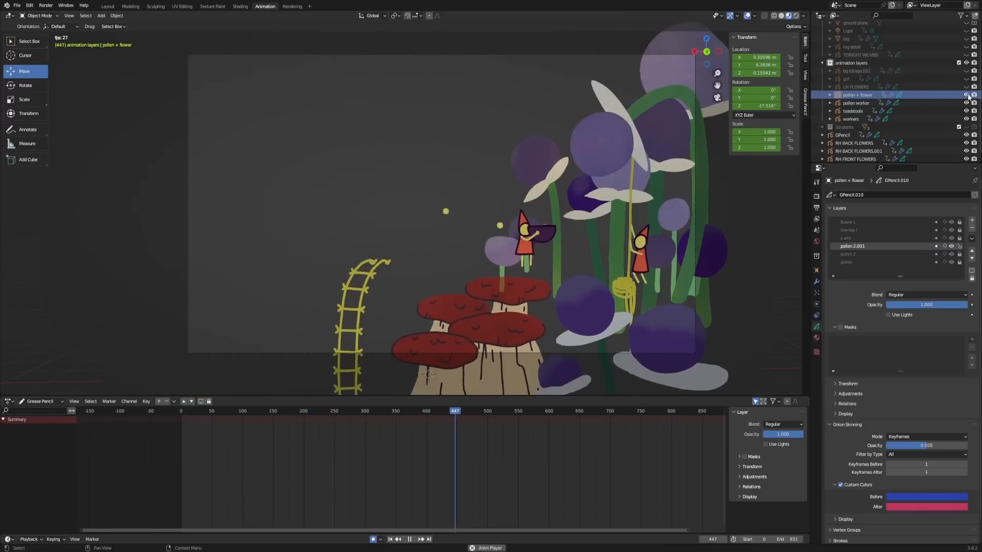
left_click(967, 95)
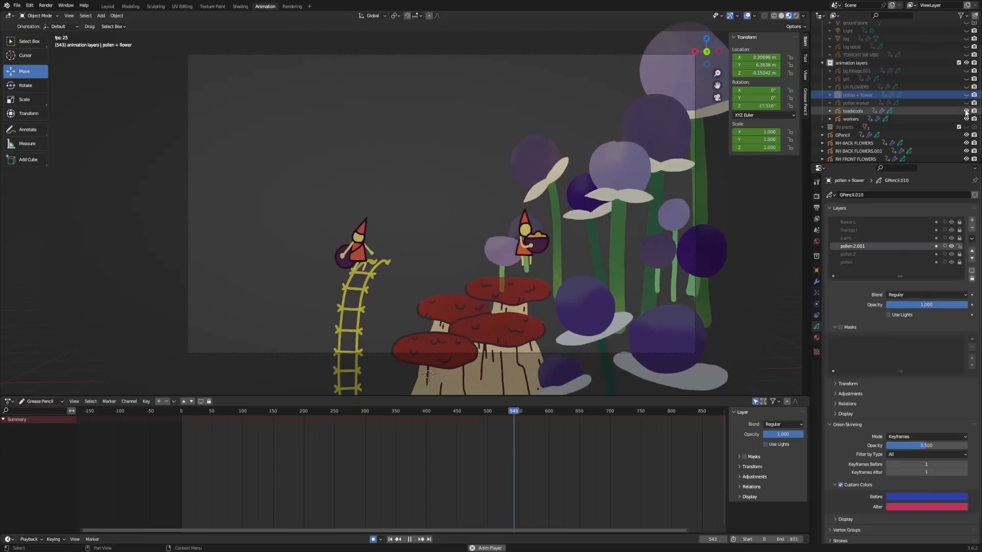
left_click(966, 111)
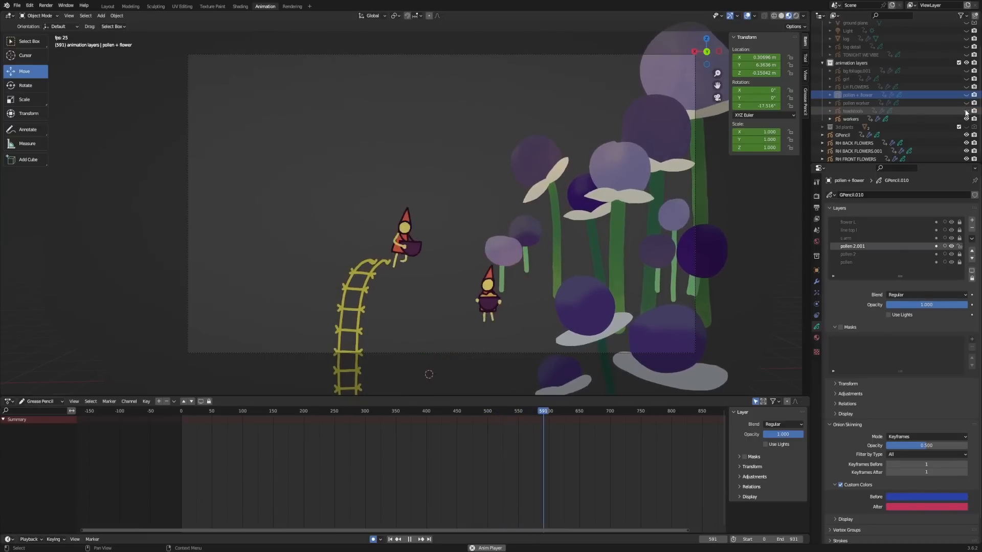
left_click(966, 119)
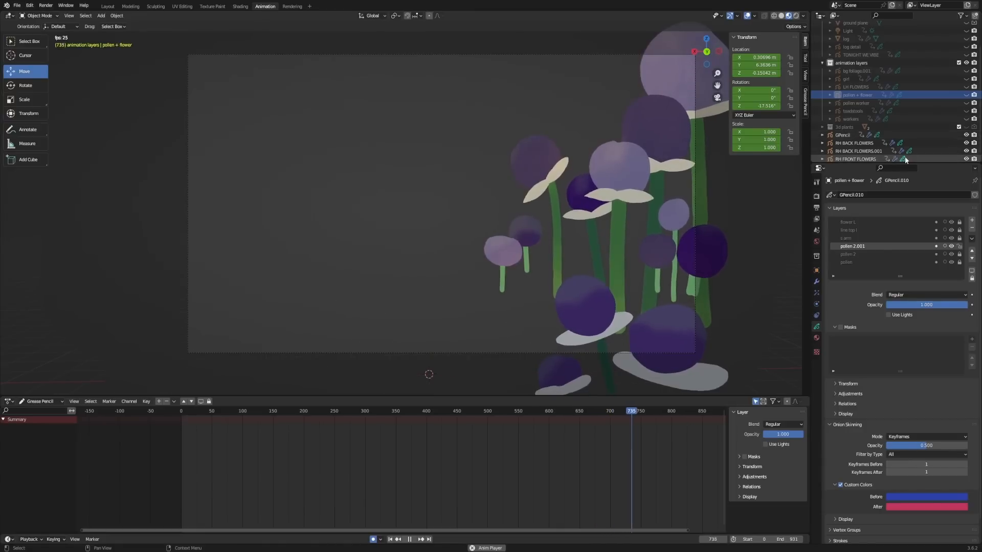
- Rename the GPencil object as texture
double_click(842, 136)
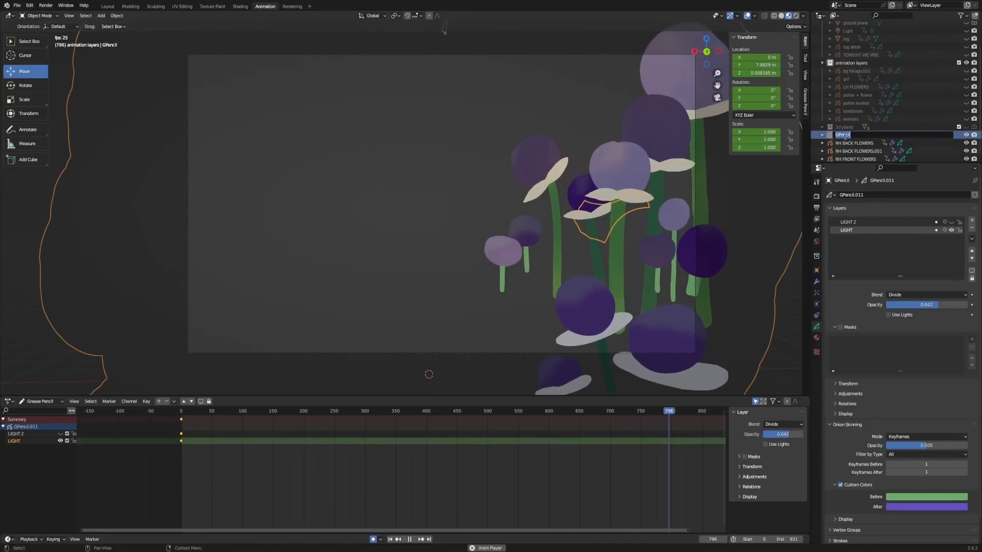
type("texture")
key("Return")
- Hide the RH BACK FLOWERS, RH BACK FLOWERS.001, RH FRONT FLOWERS and texture objects in the viewport
left_click(921, 135)
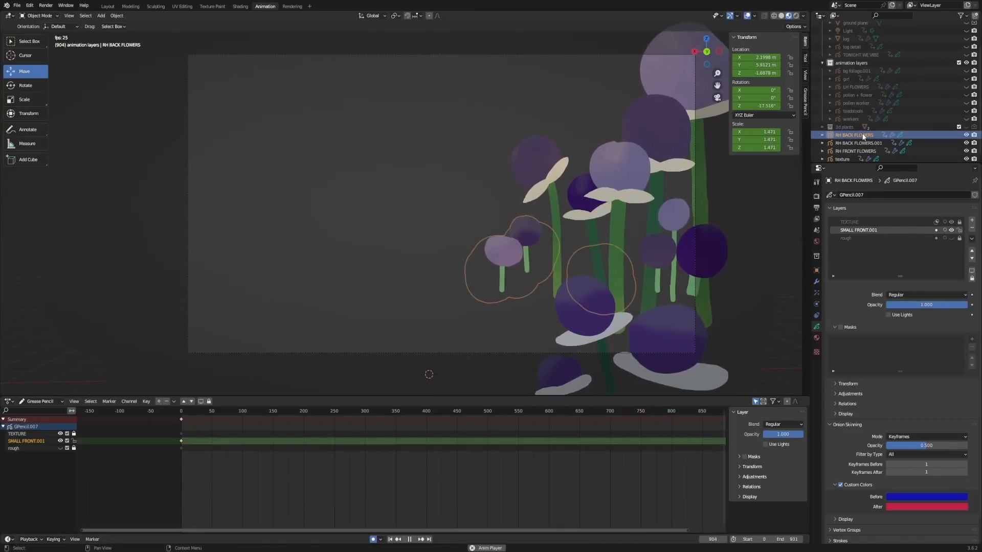
left_click(965, 135)
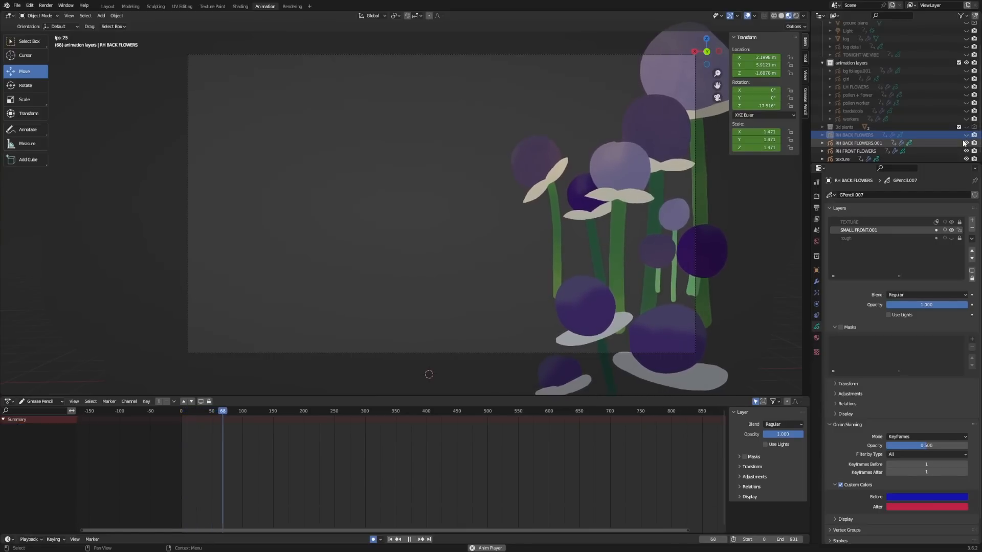
left_click(965, 143)
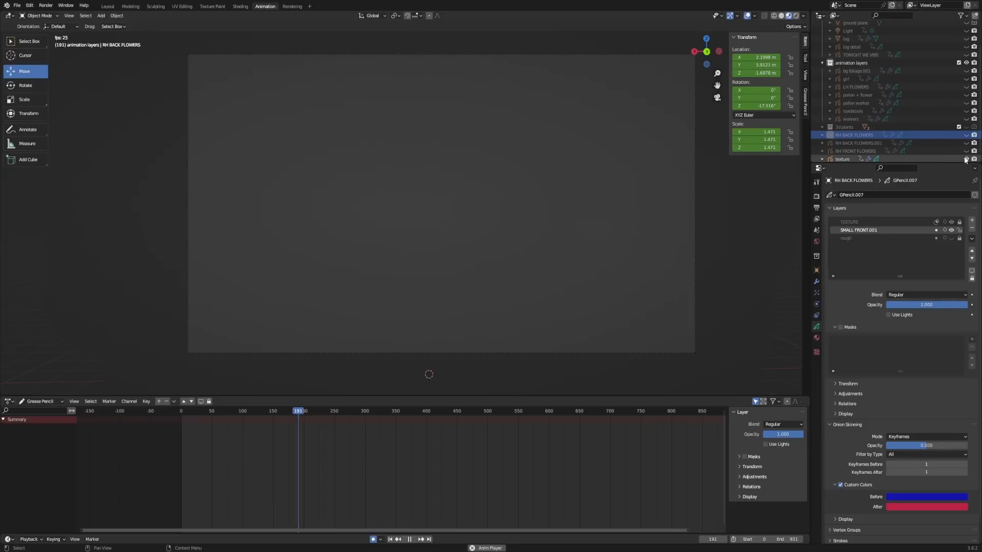
left_click(965, 160)
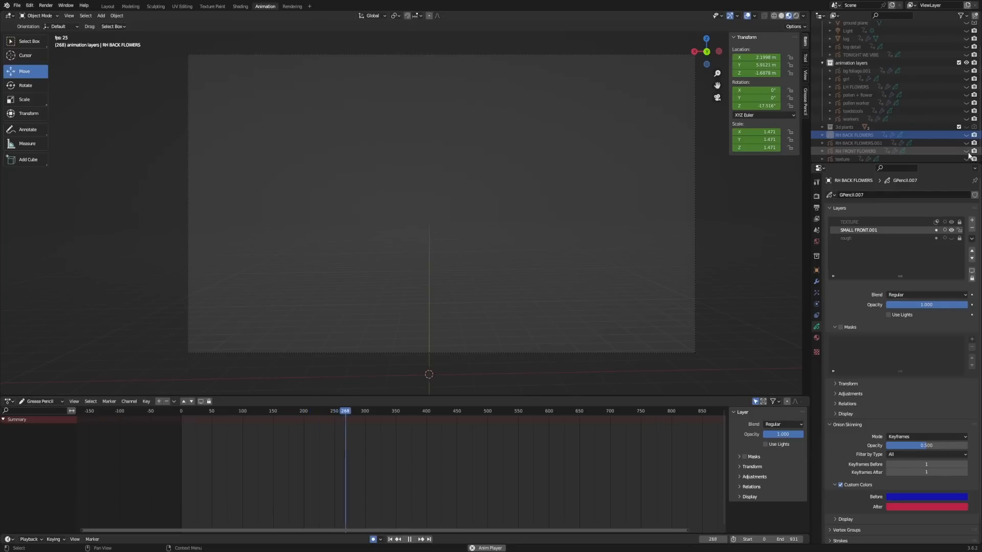
- Show the RH FRONT FLOWERS, RH BACK FLOWERS.001 and RH BACK FLOWERS objects again
left_click(965, 151)
left_click(966, 144)
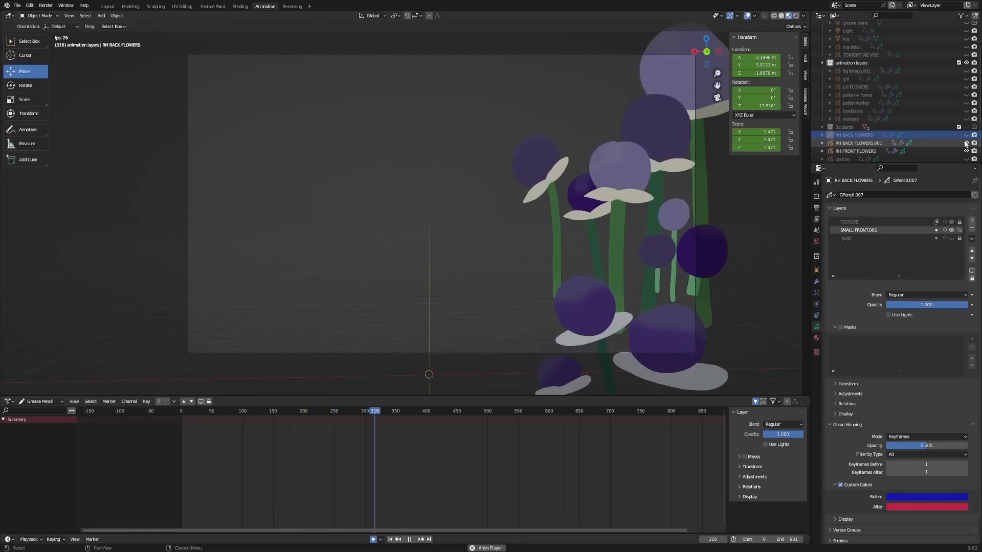
left_click(965, 135)
- Show the animation layers workers, toadstools, pollen worker, pollen + flower, LH FLOWERS, girl and bg foliage.001 again
left_click(966, 118)
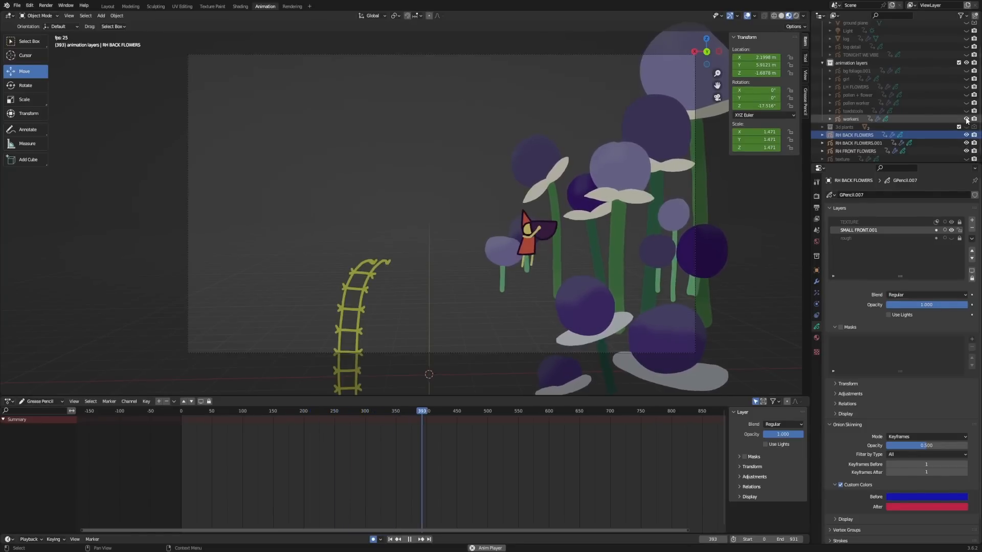
left_click(966, 111)
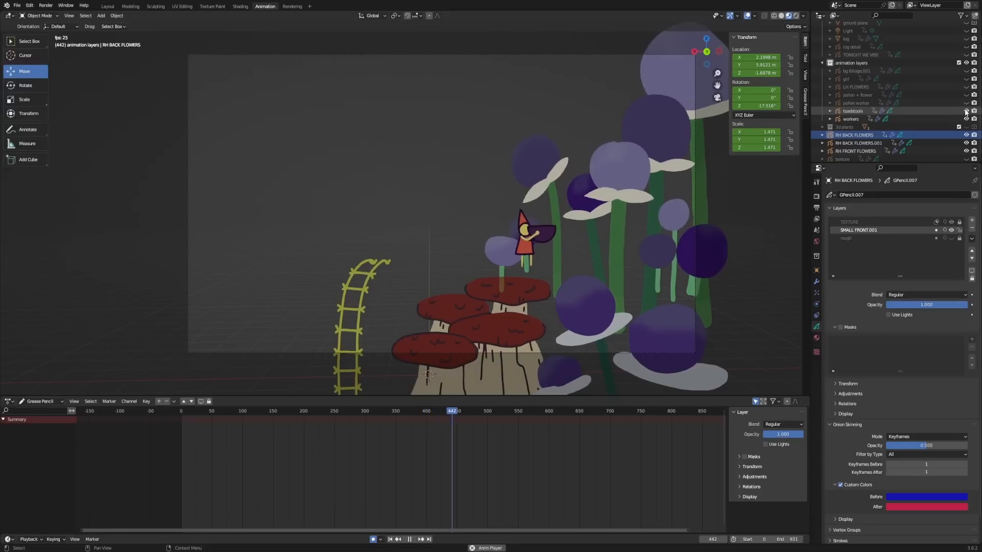
left_click(965, 103)
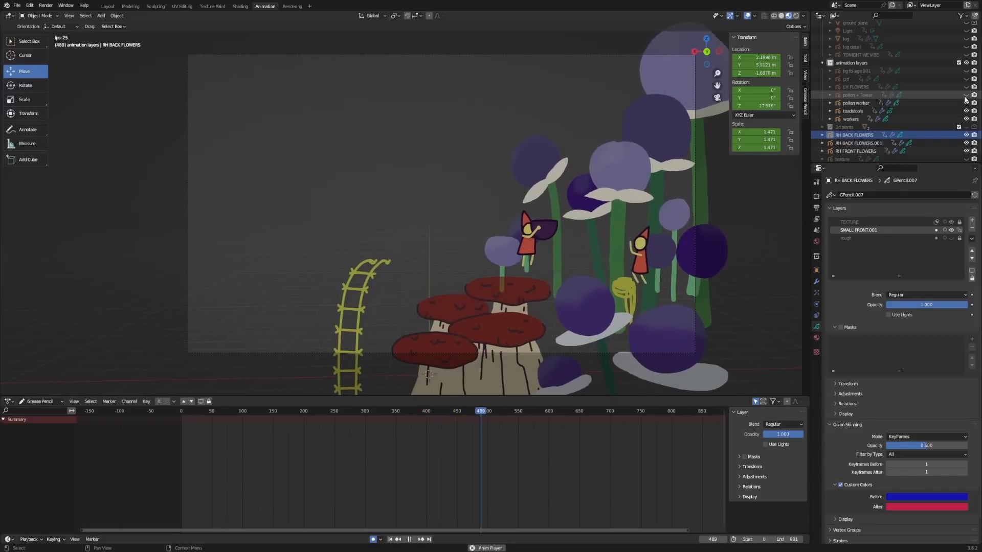
left_click(966, 95)
left_click(966, 87)
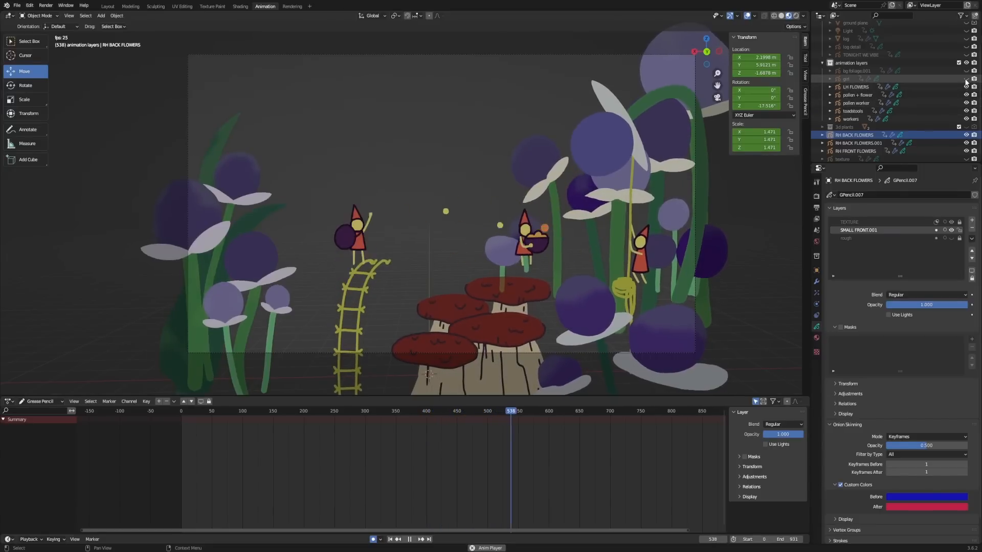
left_click(966, 79)
left_click(966, 70)
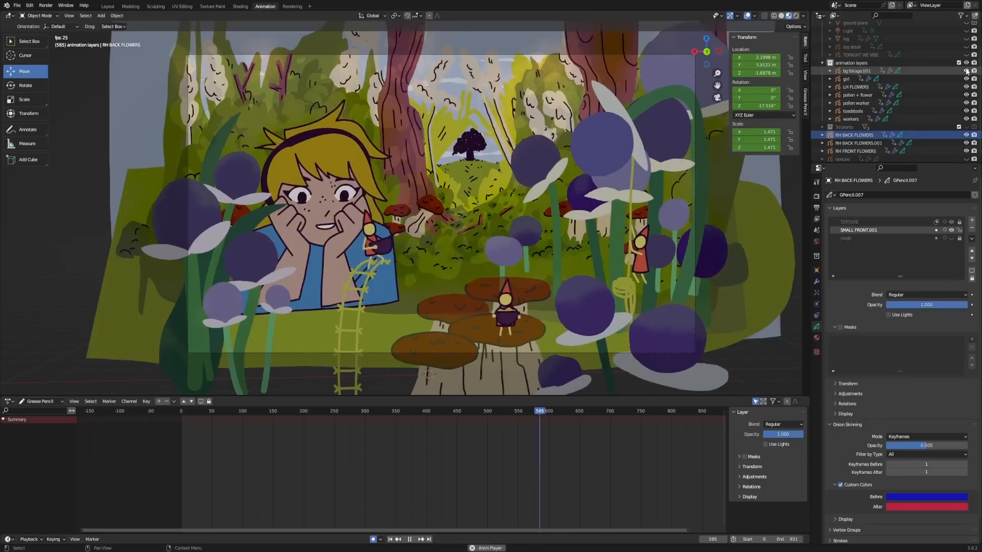
- Show the TONIGHT WE VIBE, log detail, log, Light and texture objects again
left_click(966, 54)
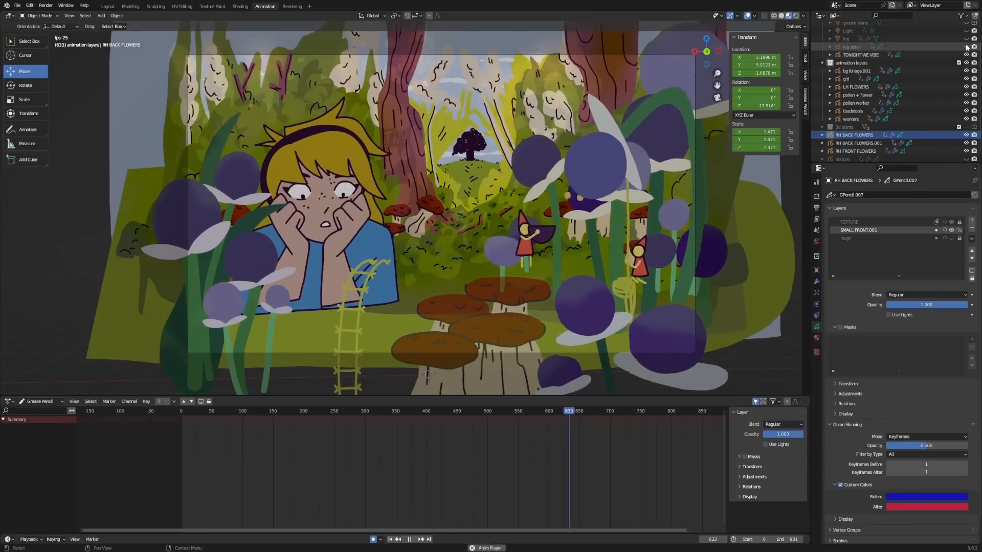
left_click(965, 47)
left_click(965, 39)
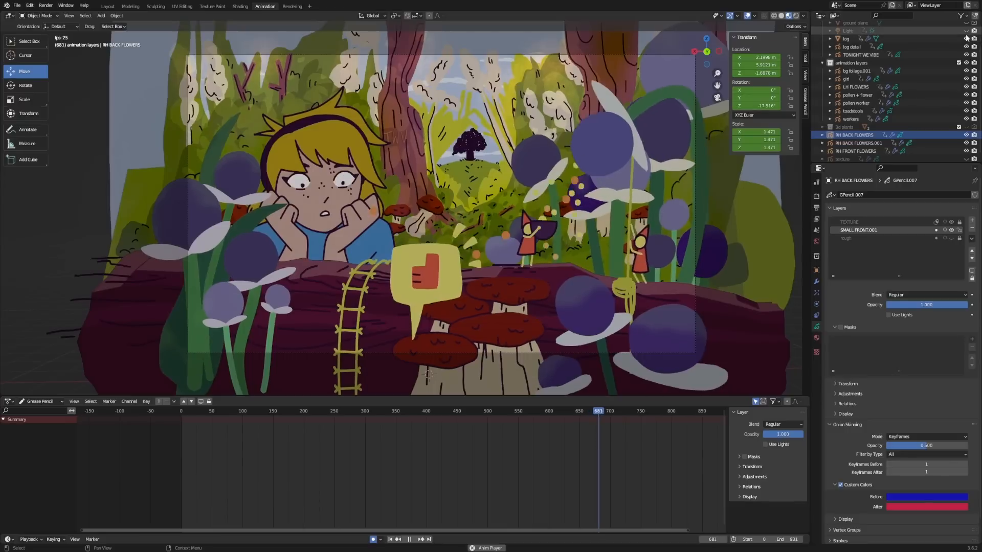
left_click(966, 31)
scroll(966, 128, "down", 1)
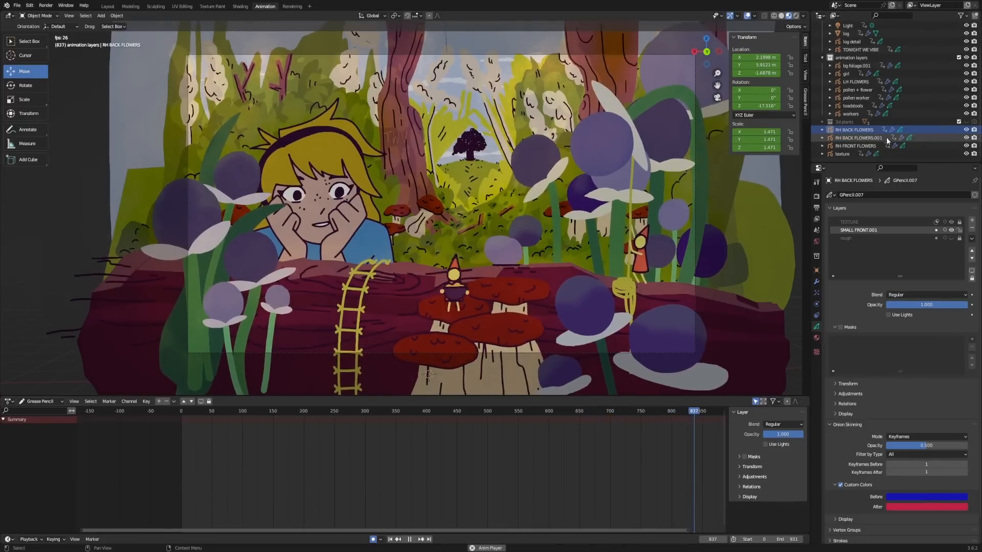
scroll(864, 132, "up", 3)
- In the Shading workspace, view the log's material nodes and set the sun light's strength to 8.540
left_click(249, 6)
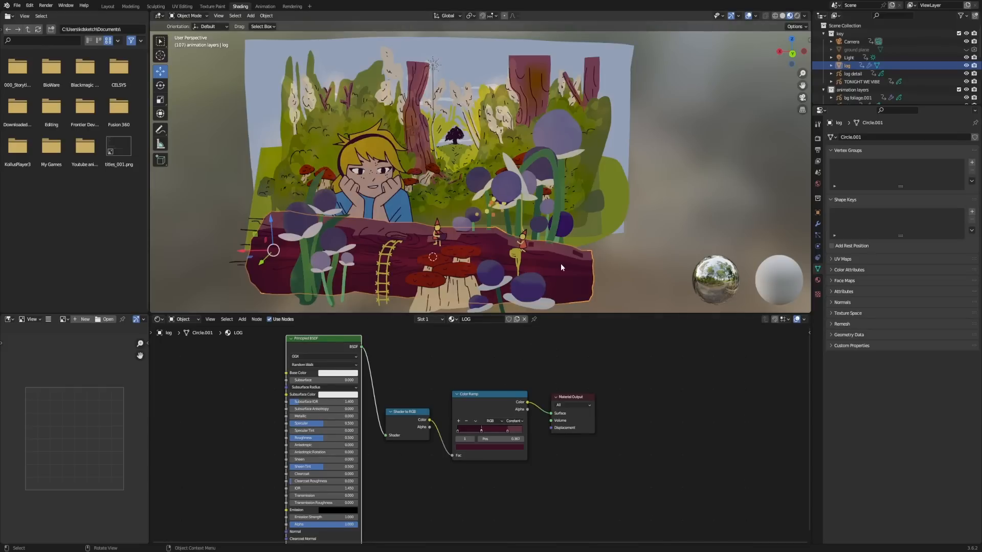
middle_click_drag(331, 296, 443, 204)
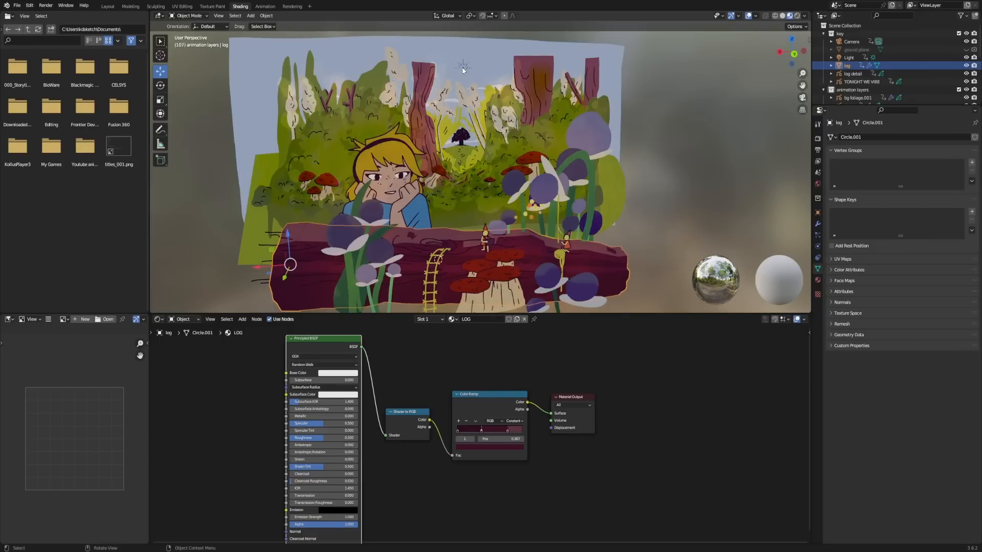
left_click(849, 58)
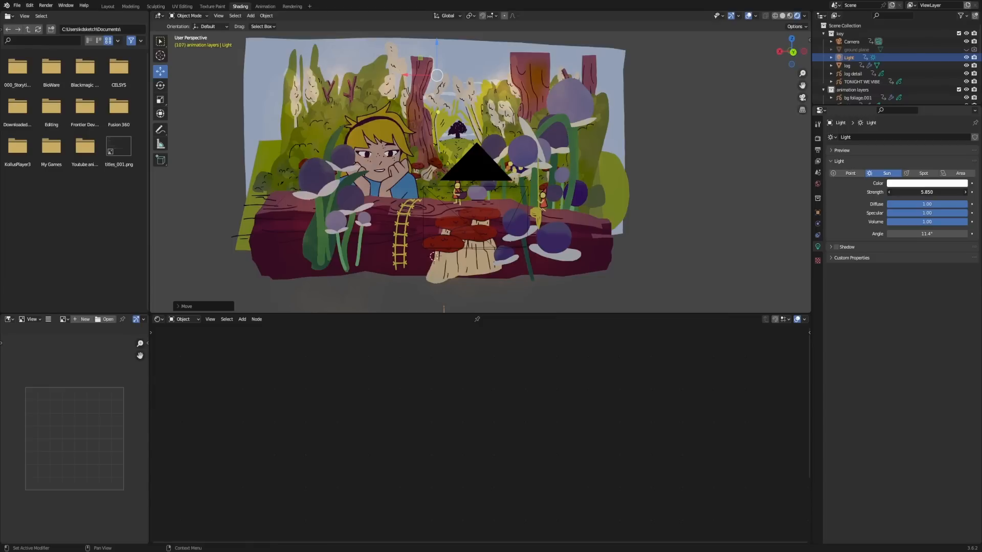
- Return to the Animation workspace and put the log detail Grease Pencil object into Draw Mode
left_click(854, 65)
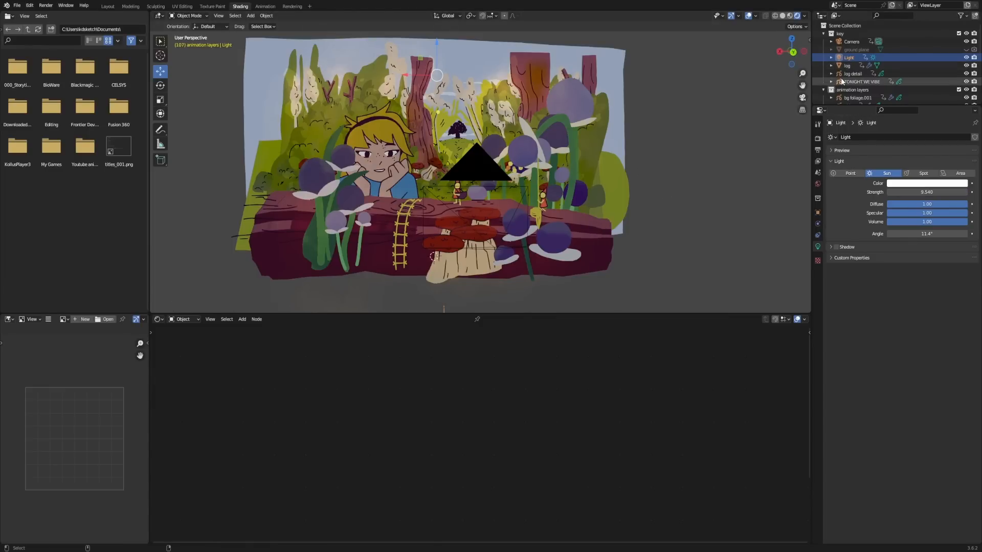
left_click(272, 7)
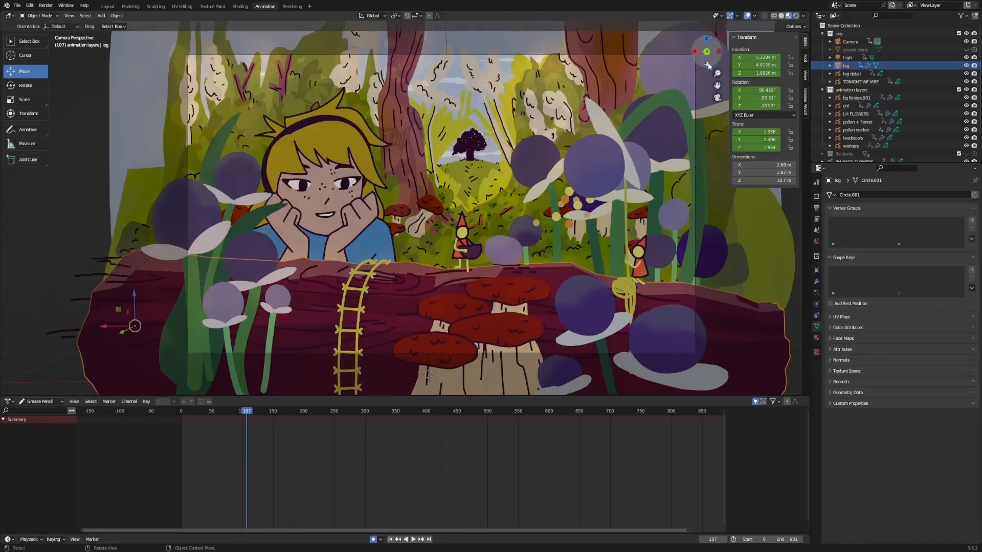
left_click(850, 74)
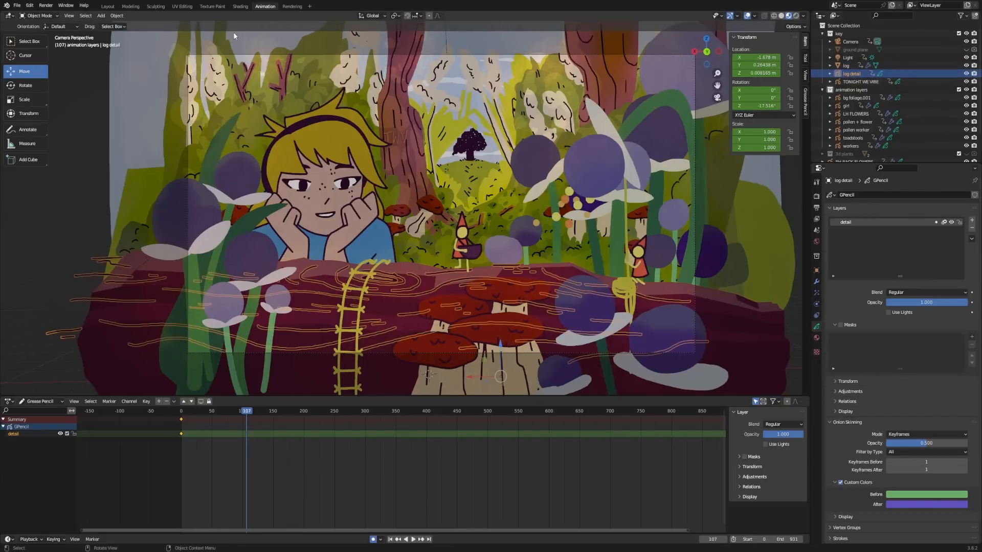
left_click(30, 18)
left_click(60, 51)
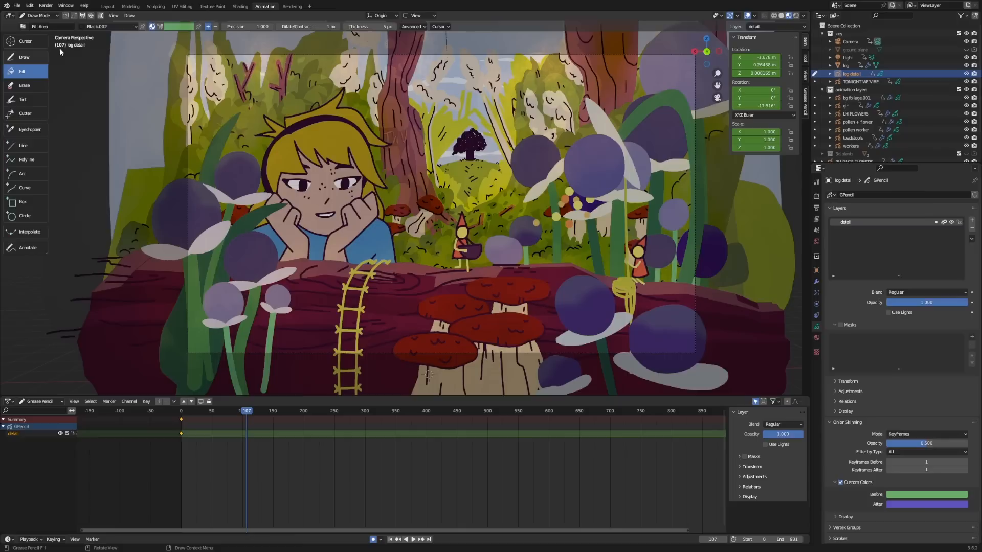
- Set the log detail's stroke placement to Surface and check its strokes against the log from the side
left_click(379, 15)
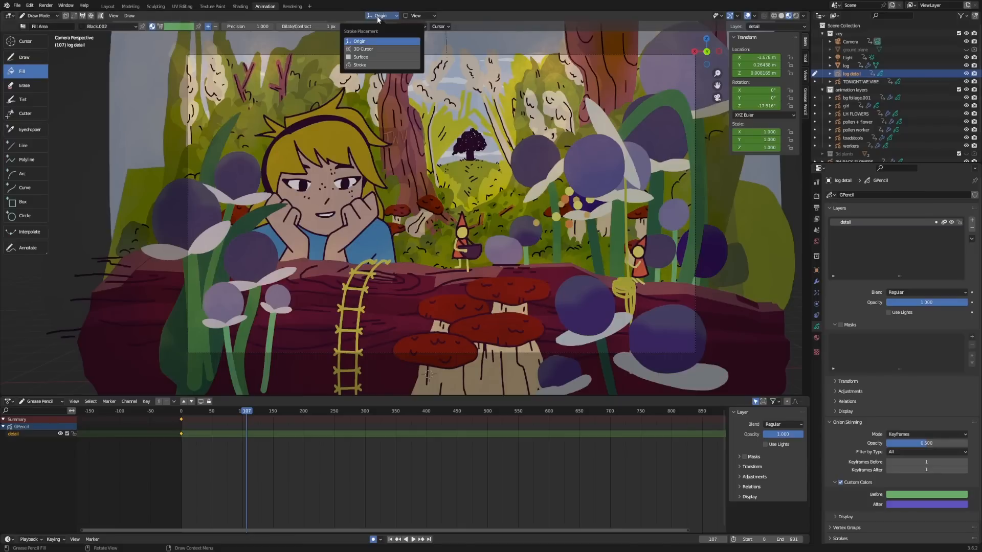
left_click(376, 57)
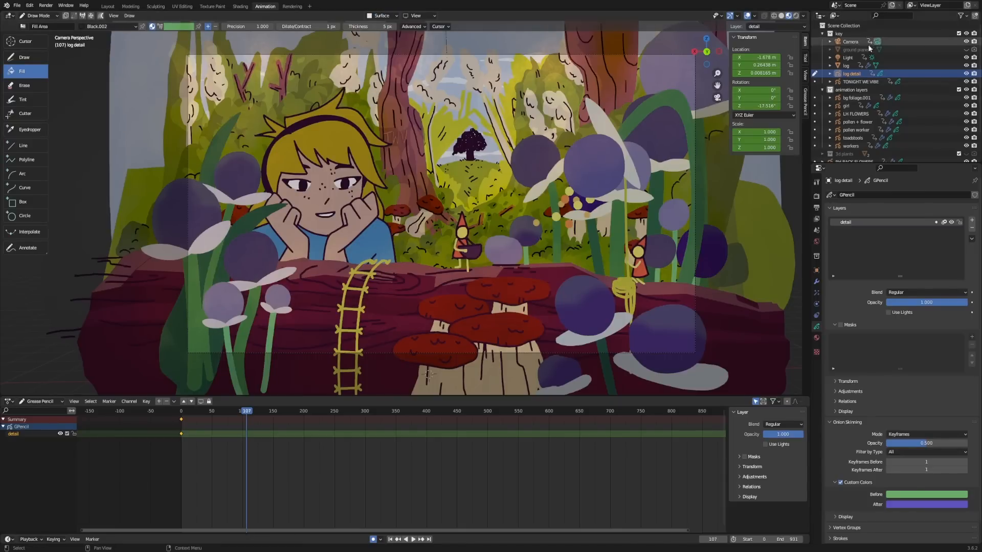
left_click_drag(715, 58, 823, 58)
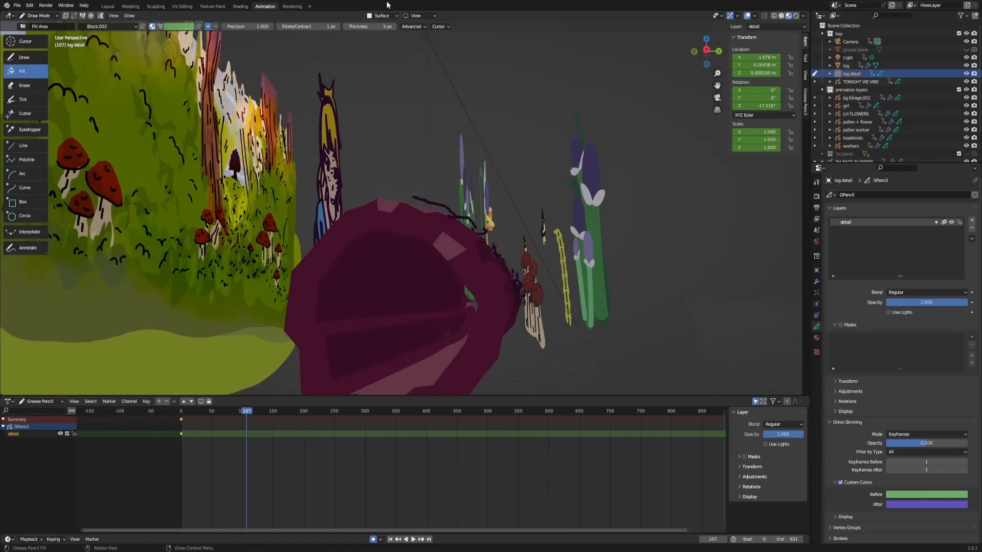
- Examine the Surface stroke placement's offset setting and the log detail strokes up close
left_click(398, 16)
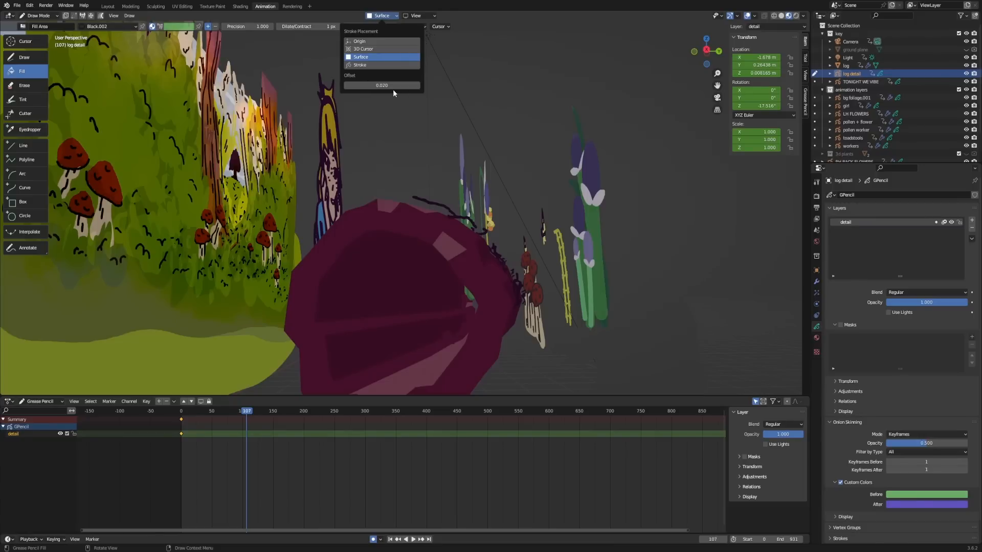
left_click(398, 16)
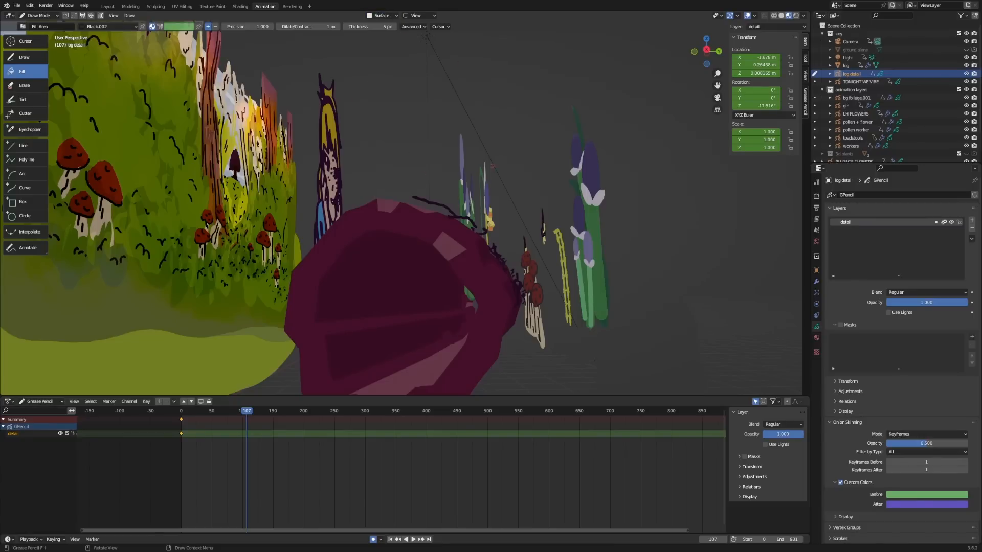
scroll(557, 220, "up", 3)
left_click_drag(707, 51, 659, 57)
- Keep the drawing plane on View and examine the log's surface strokes from the front and the side
left_click(418, 15)
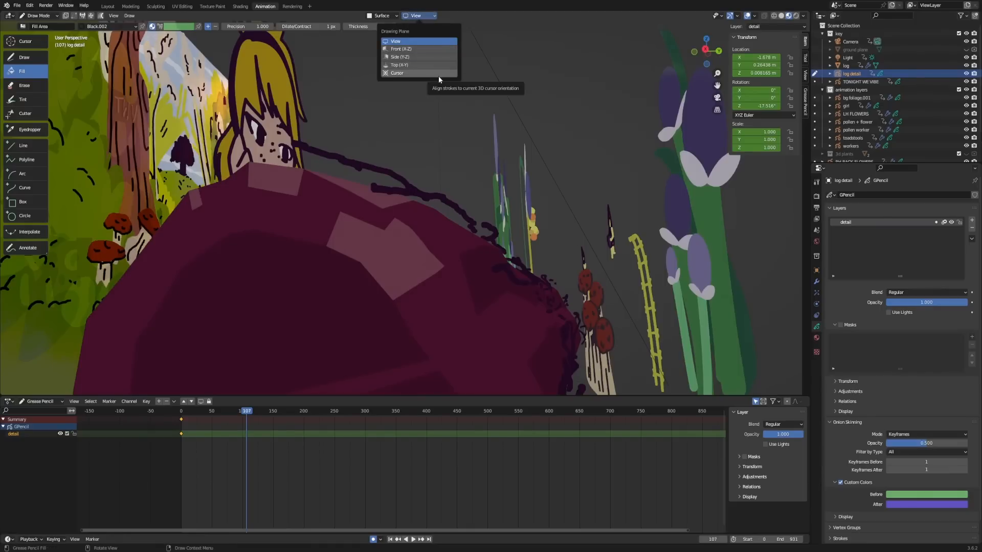
left_click(431, 41)
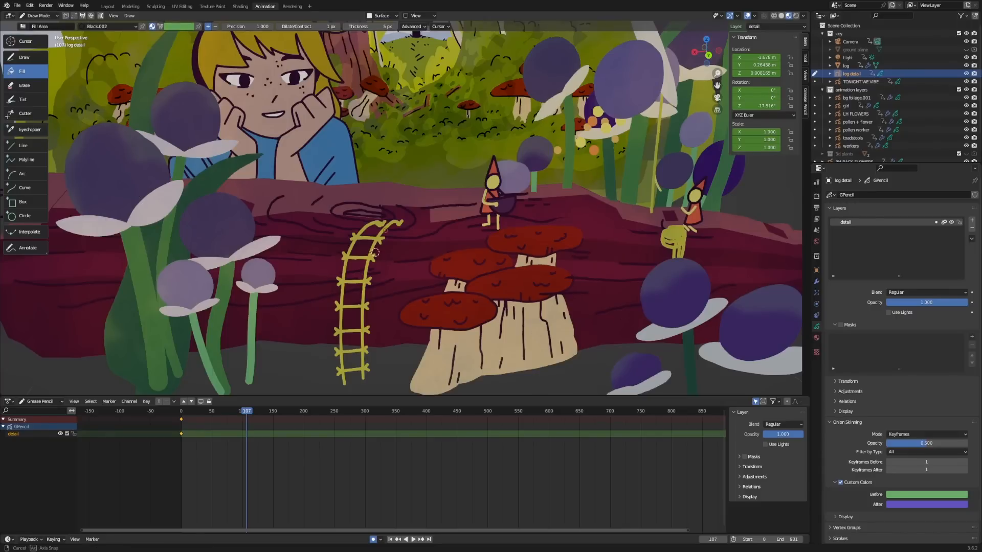
middle_click_drag(376, 252, 128, 372)
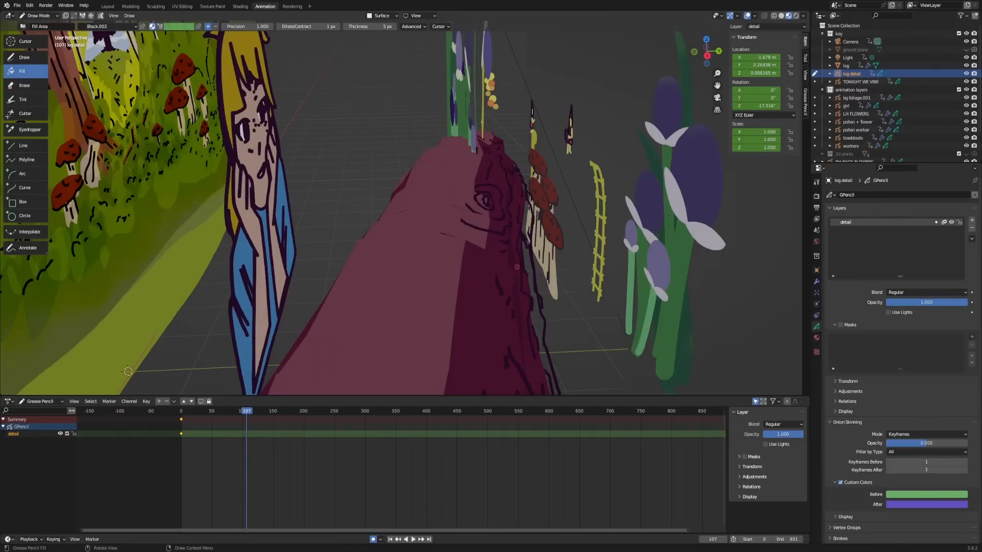
mouse_move(716, 60)
left_mouse_down()
mouse_move(668, 35)
mouse_move(717, 61)
left_mouse_up()
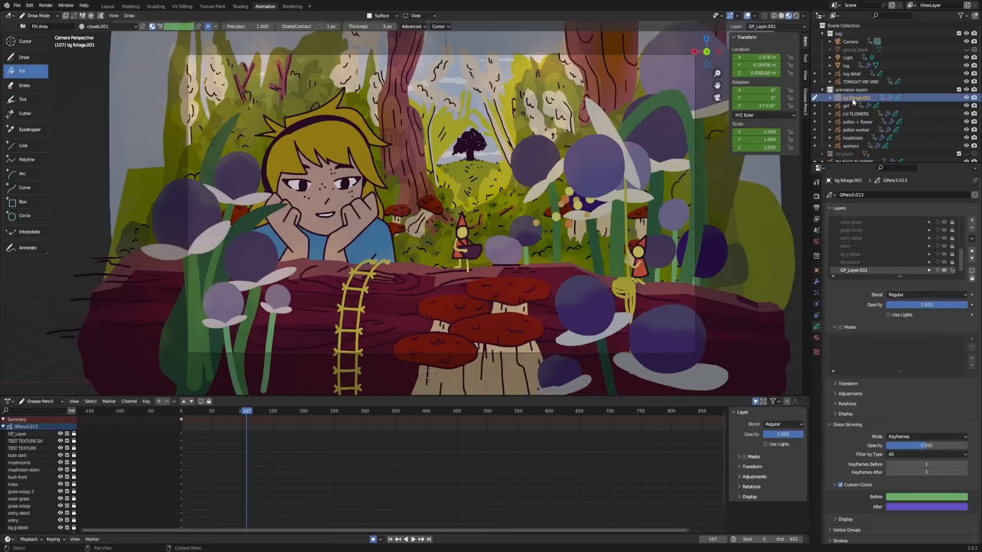
- Isolate the bg foliage.001 object by hiding all other objects, and make it active again
left_click(966, 98)
left_click(966, 98)
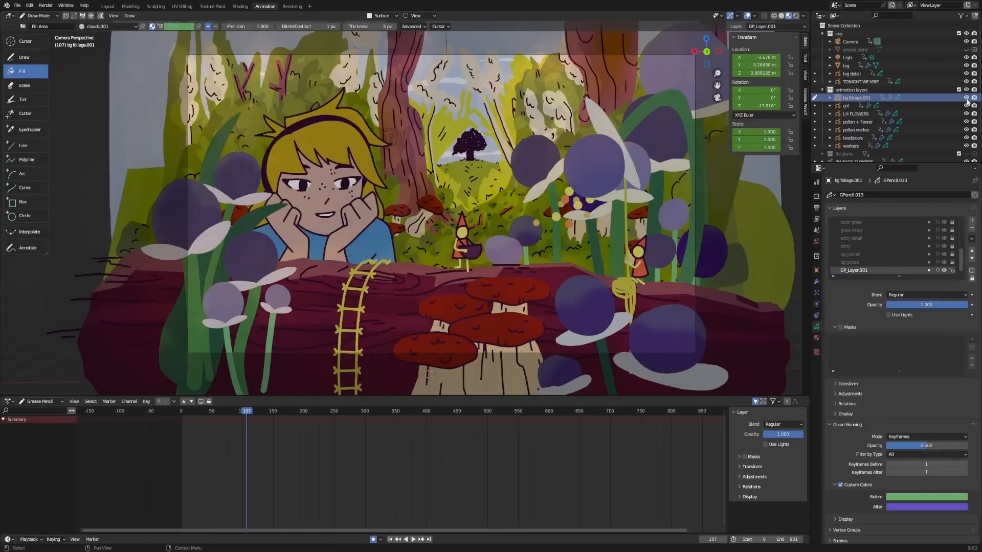
scroll(892, 240, "up", 3)
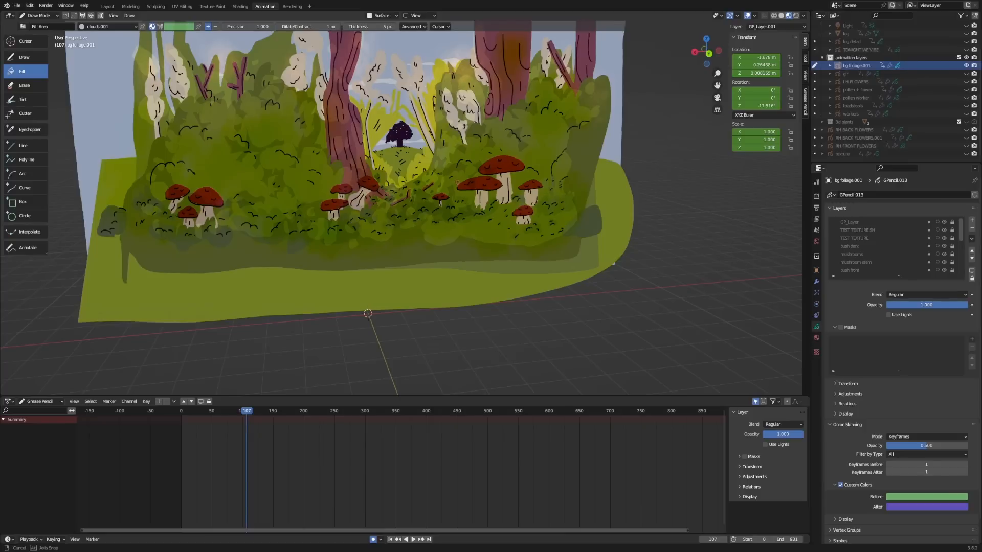
middle_click_drag(486, 151, 464, 182)
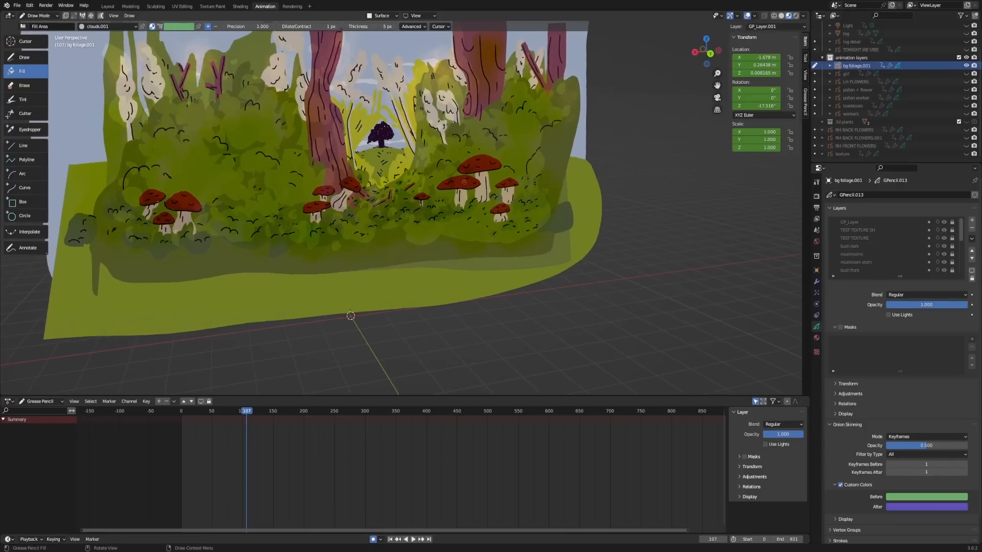
left_click_drag(726, 105, 739, 132)
left_click(856, 65)
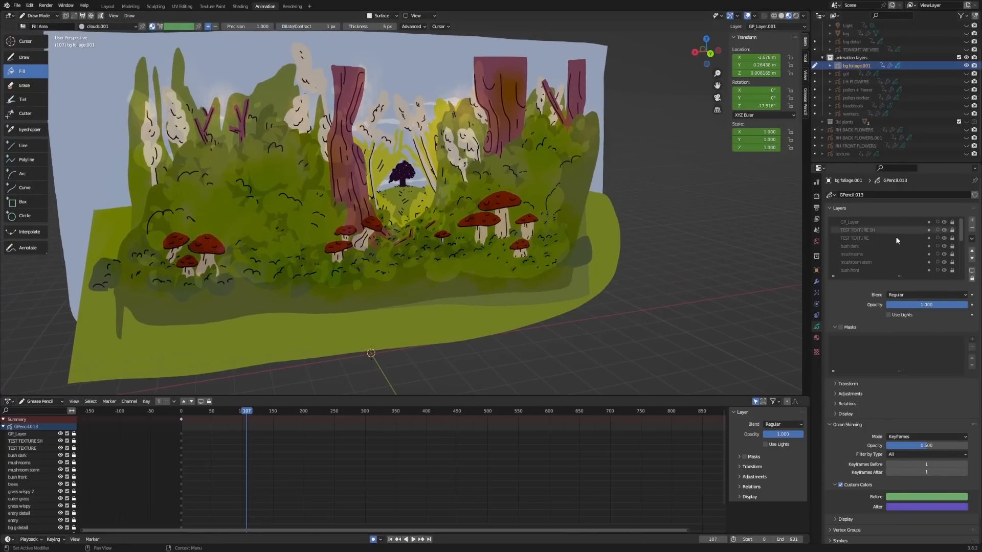
- Set the blend mode of the foliage's GP_Layer to Divide and hide that layer
left_click(944, 222)
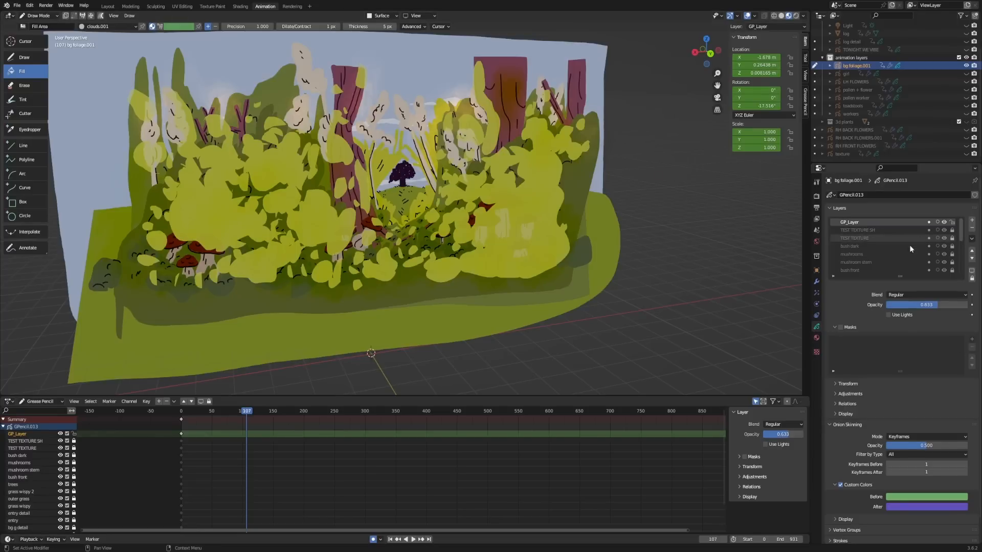
left_click(933, 295)
left_click(911, 347)
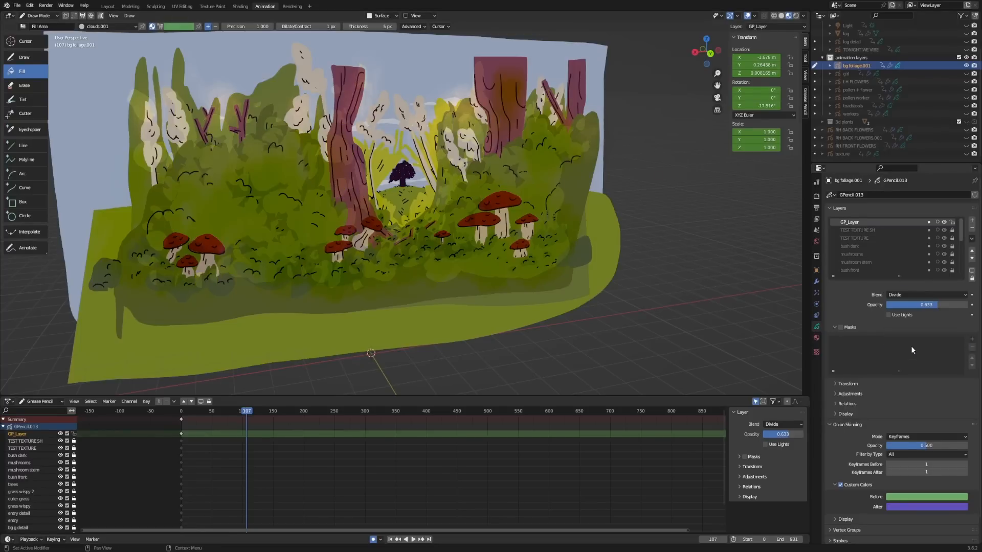
left_click(945, 222)
- Make the TEST TEXTURE SH layer active and compare the foliage with this layer hidden and shown
left_click(947, 230)
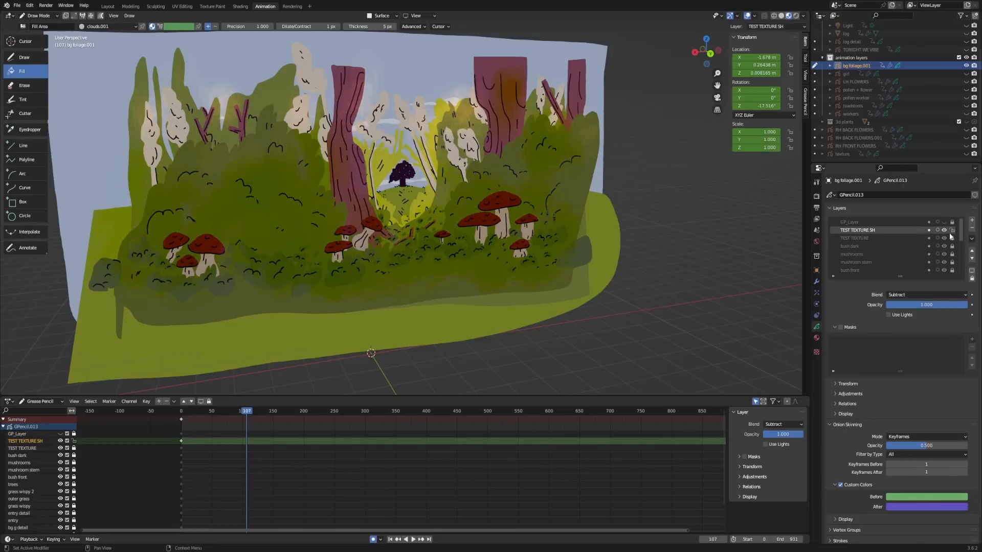
left_click(945, 231)
left_click(944, 230)
left_click(944, 231)
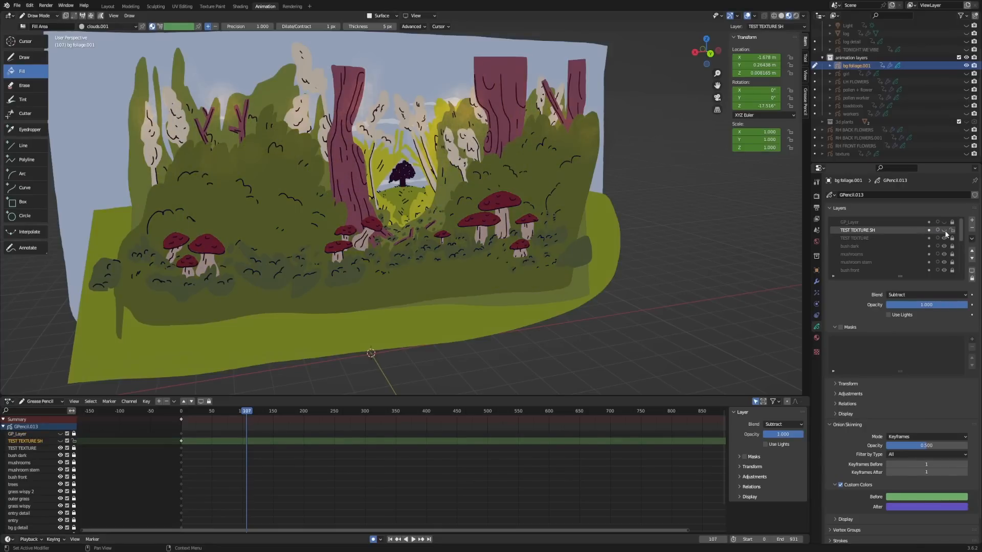
left_click(945, 231)
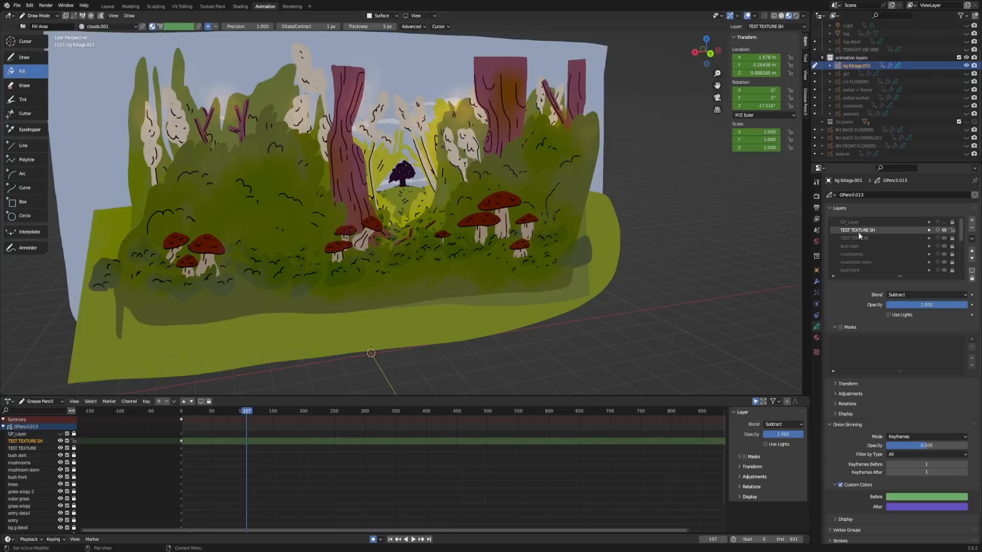
- Switch TEST TEXTURE SH's blend mode to Regular for comparison, return it to Subtract and hide the layer
left_click(919, 293)
left_click(915, 305)
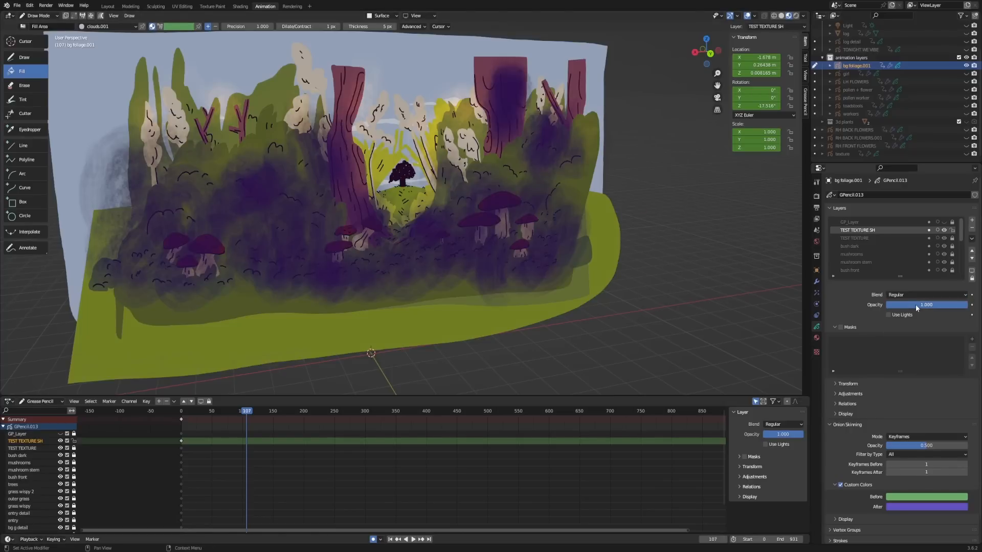
left_click(916, 295)
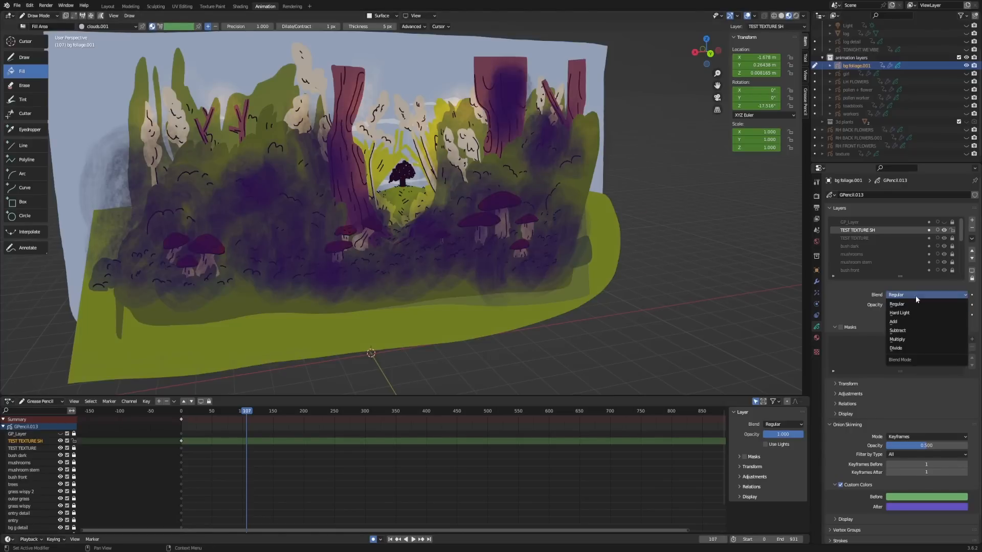
left_click(924, 331)
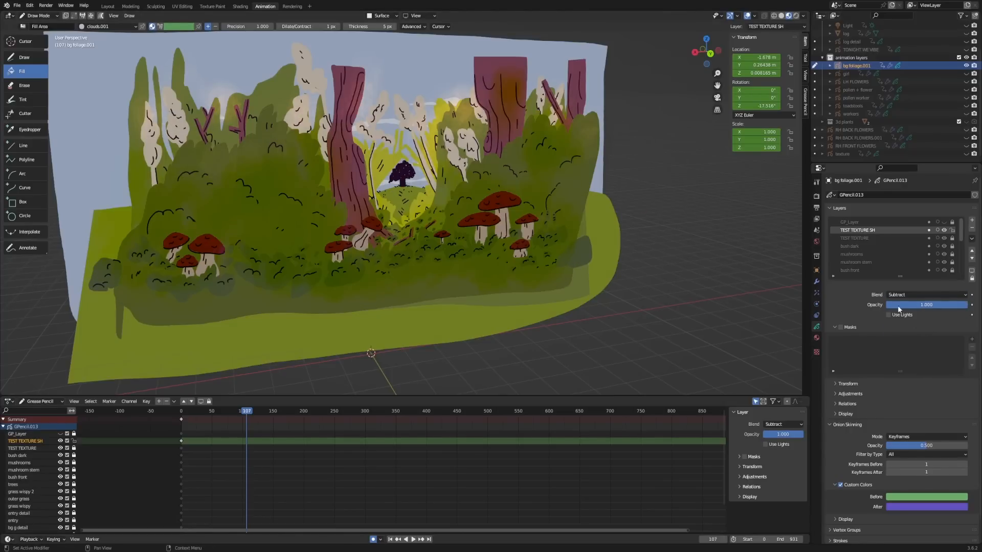
left_click(943, 230)
- Make the TEST TEXTURE layer active and set its blend mode to Regular
left_click(906, 238)
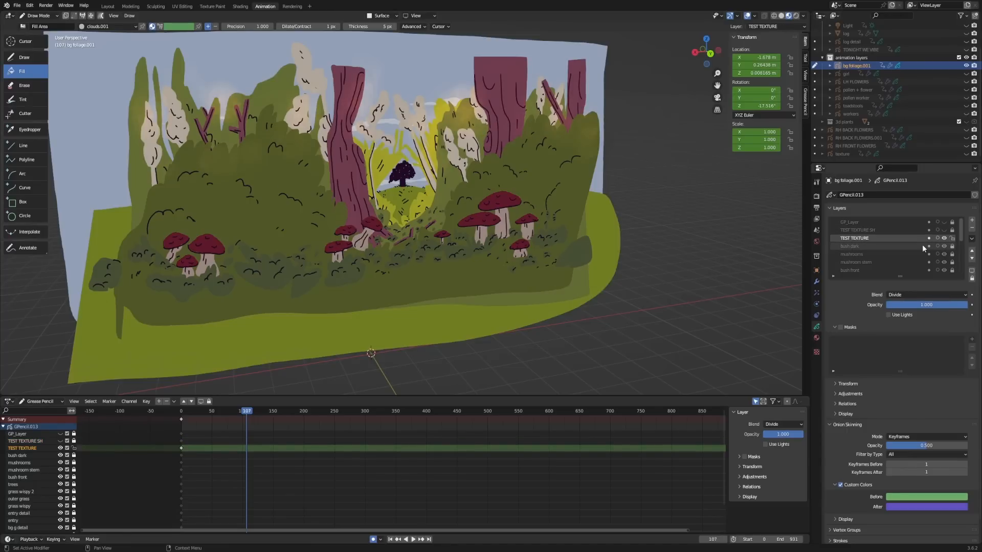
left_click(918, 297)
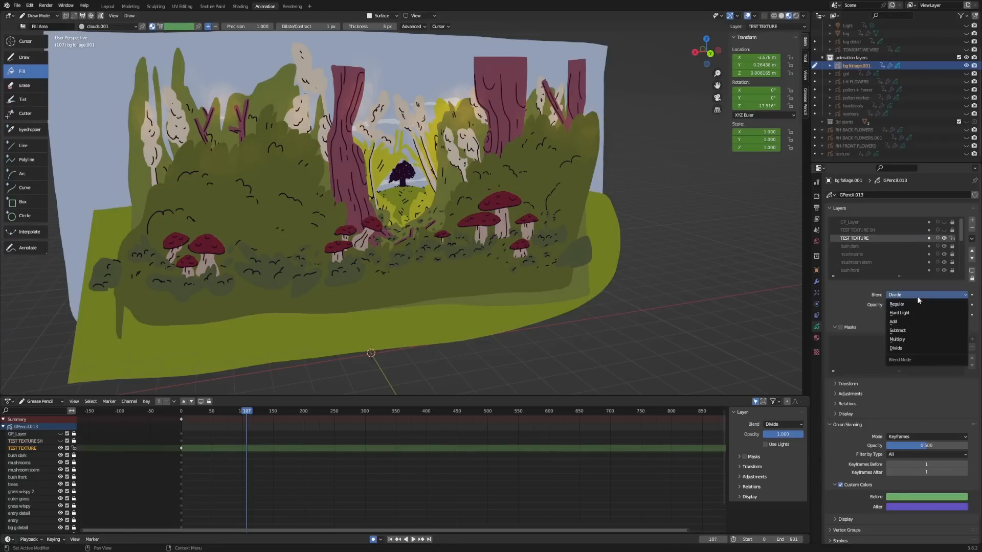
left_click(911, 305)
left_click(911, 295)
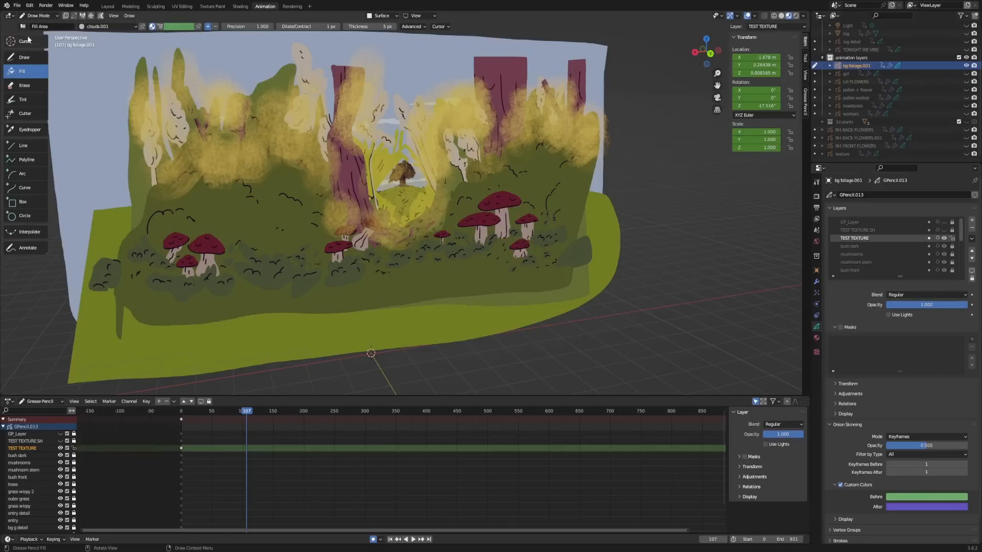
- Switch to the Draw tool and look through the available Grease Pencil brushes
left_click(23, 57)
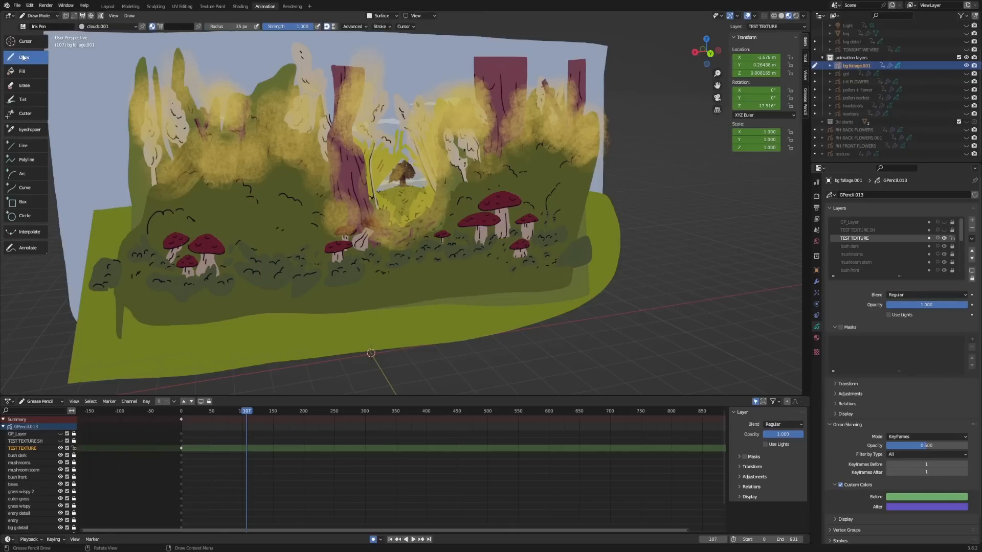
left_click(23, 26)
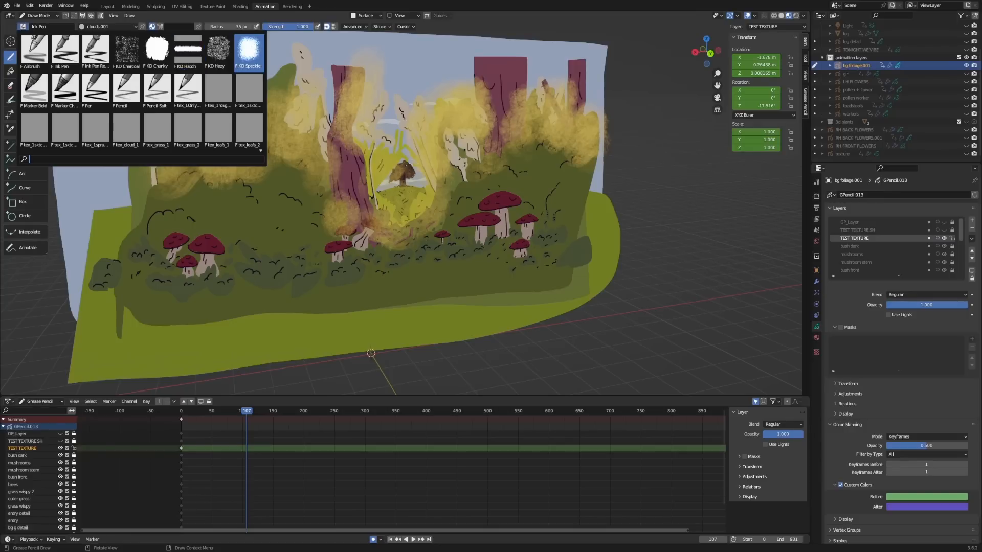
left_click(945, 239)
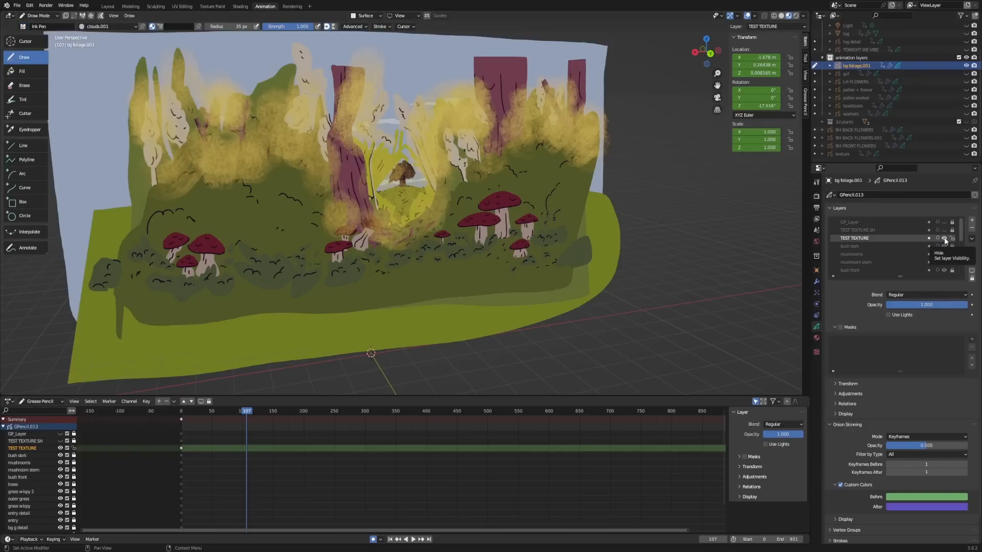
- Set the TEST TEXTURE layer's blend mode back to Divide and hide the layer
left_click(926, 294)
left_click(913, 348)
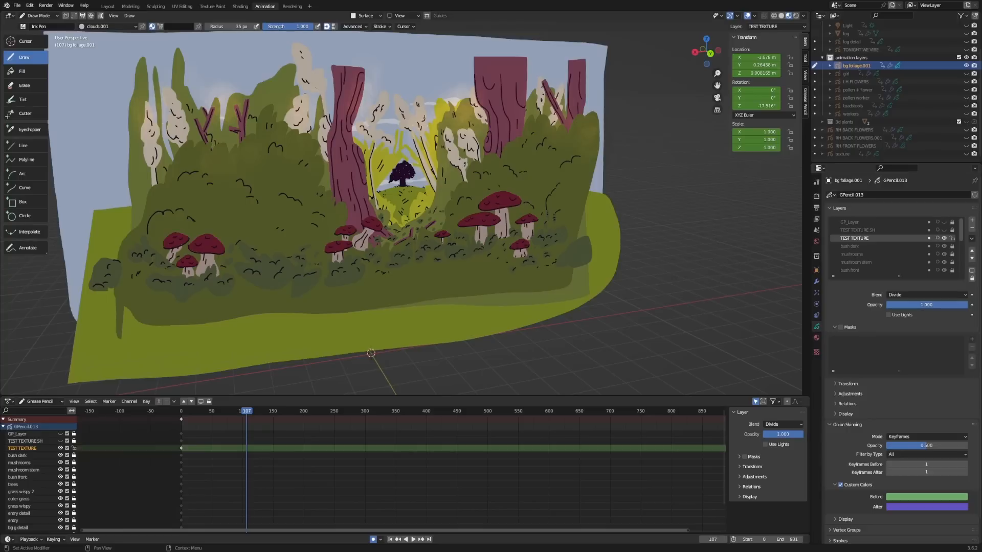
left_click(945, 239)
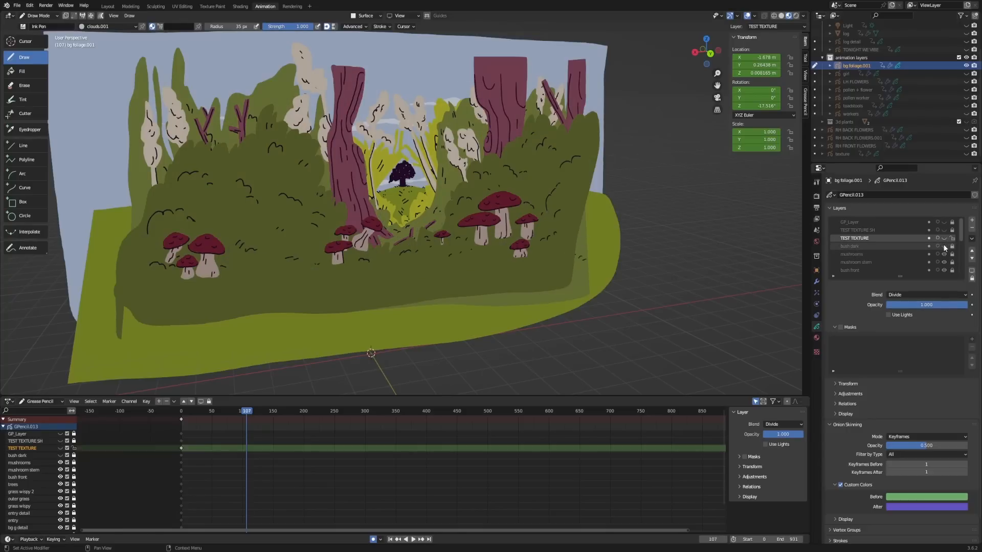
- Make bush dark the active layer, then hide the bush dark, mushrooms and mushroom stem layers
left_click(915, 245)
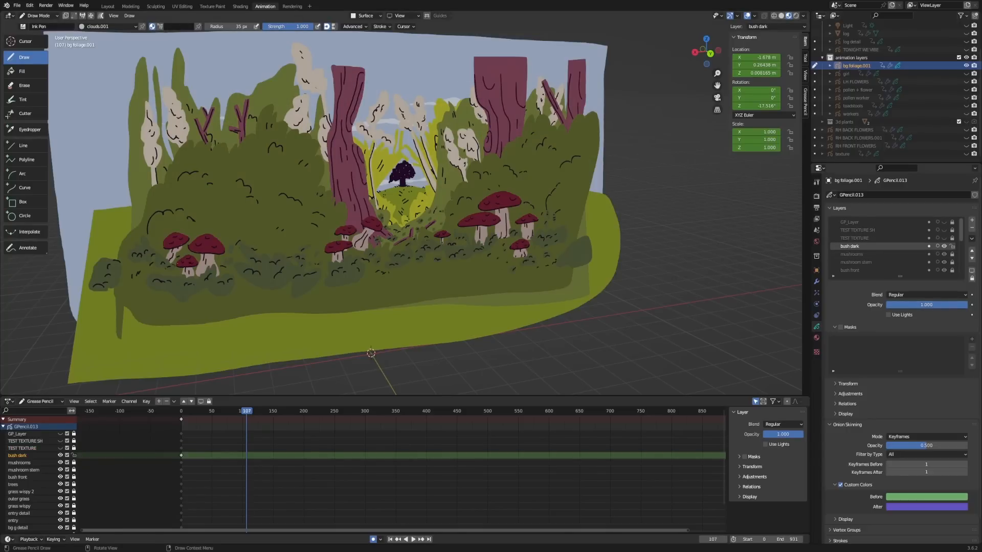
left_click(943, 254)
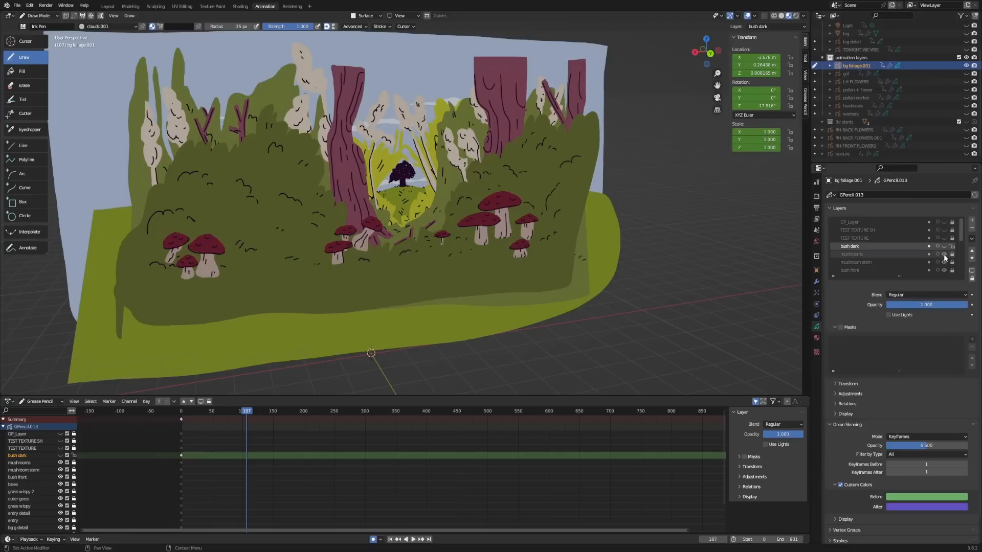
left_click(943, 253)
left_click(942, 253)
left_click(943, 253)
left_click(943, 253)
left_click_drag(943, 253, 944, 262)
- Hide the bush front and trees layers of the background foliage
scroll(944, 261, "down", 5)
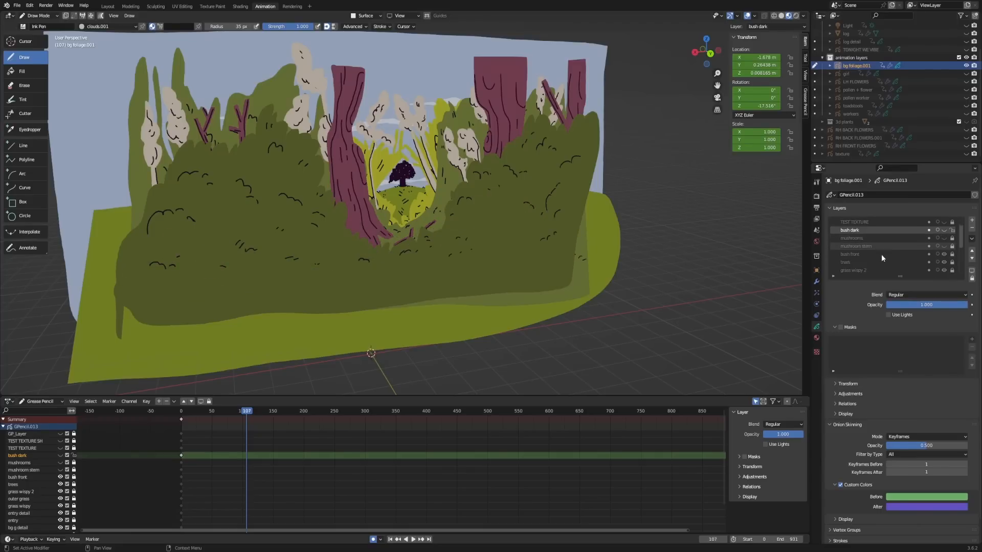
left_click(943, 231)
left_click(943, 231)
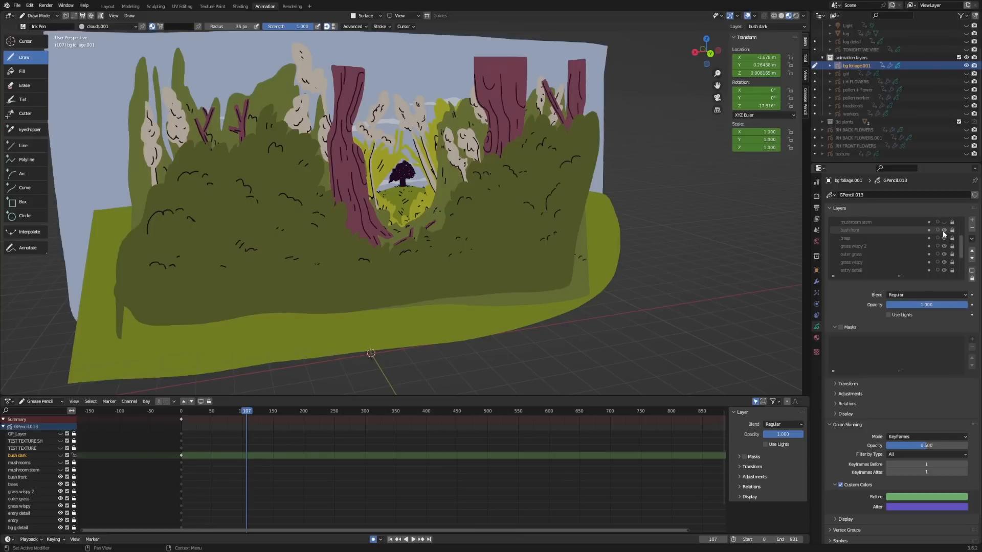
left_click(944, 232)
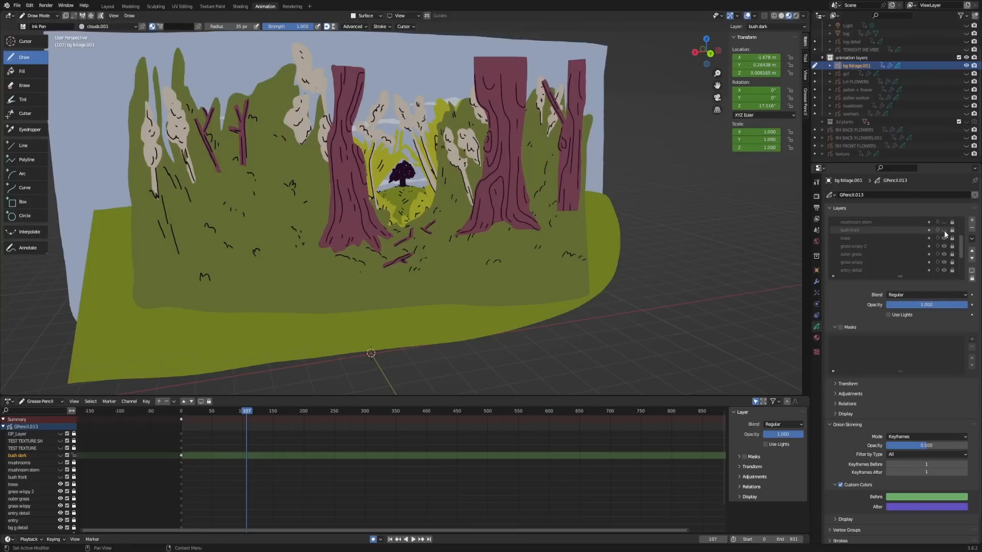
left_click(943, 238)
left_click(943, 238)
left_click(943, 238)
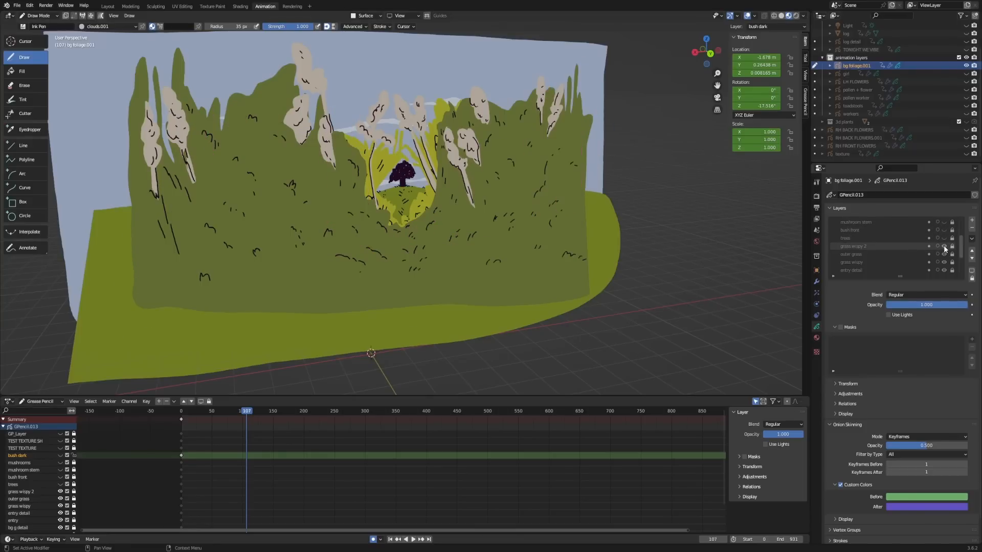
- Hide the grass wispy 2, outer grass, grass wispy and entry detail layers
left_click(943, 247)
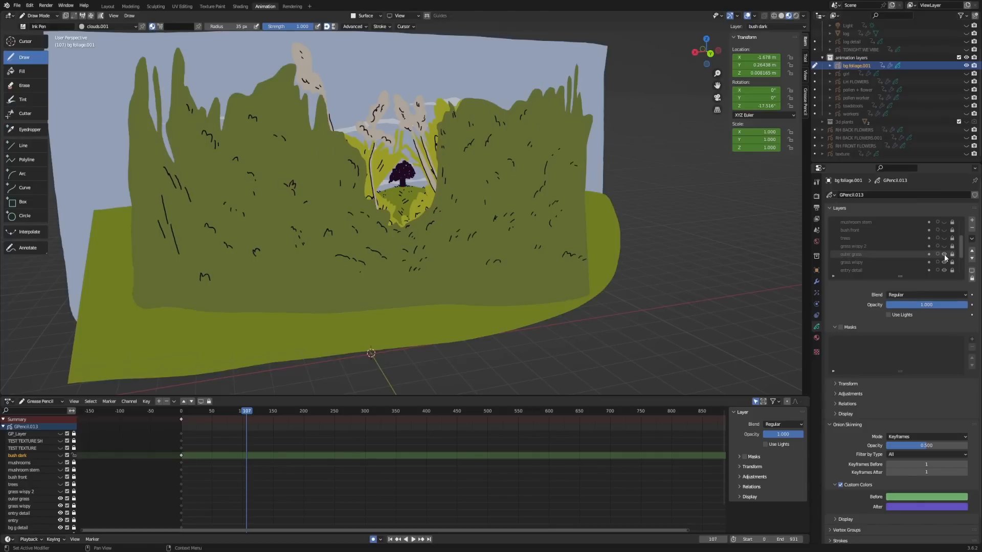
left_click(944, 254)
left_click(944, 254)
left_click(944, 255)
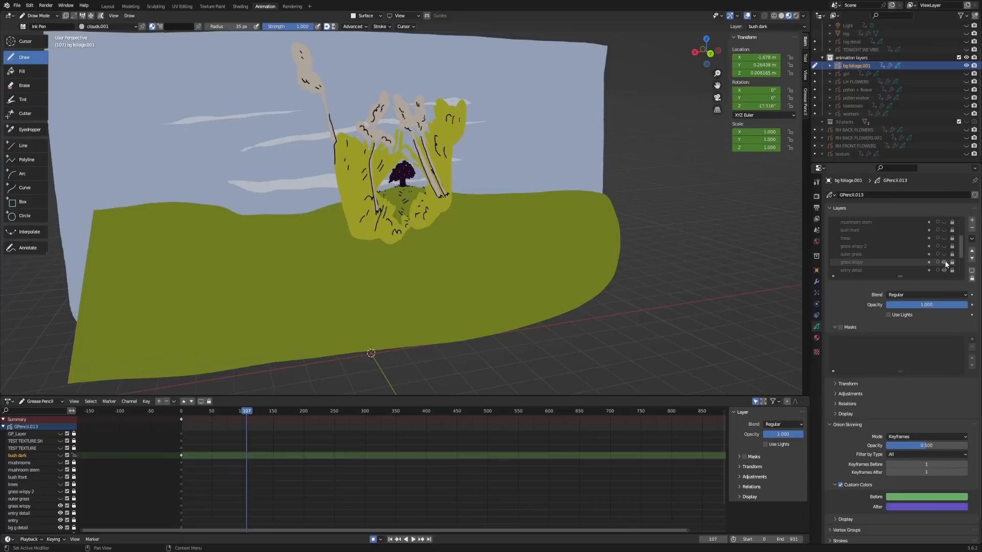
left_click(944, 261)
left_click(944, 270)
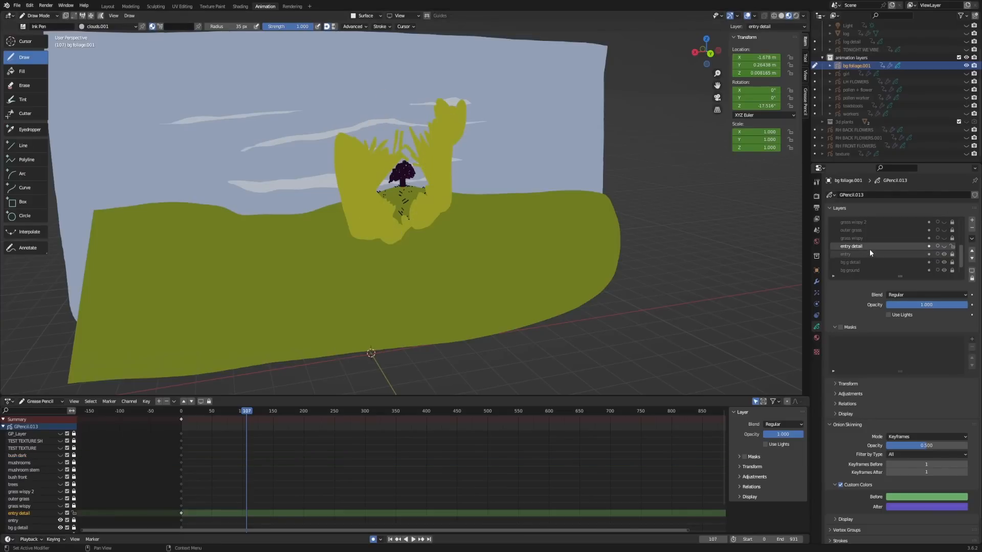
- Show the entry detail, grass wispy and outer grass layers in turn, and hide all three again
left_click(944, 246)
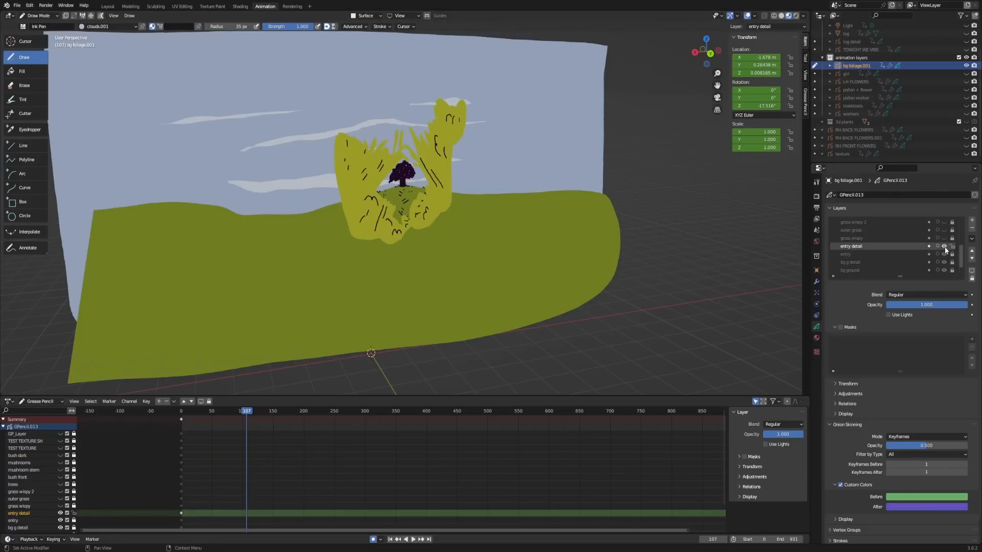
left_click(944, 238)
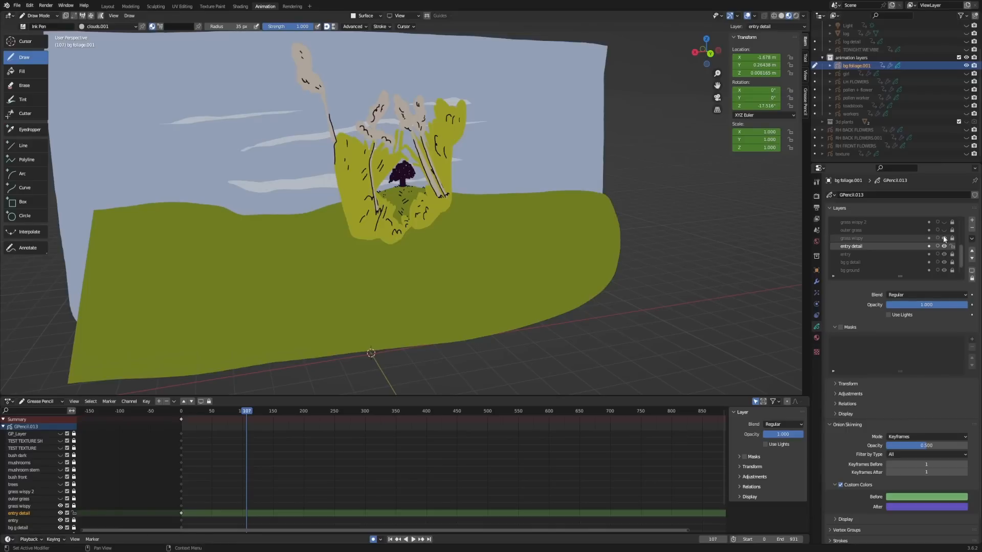
left_click(944, 230)
left_click(944, 230)
left_click(944, 238)
left_click(944, 247)
- Hide the entry, bg g detail and bg ground layers of the background foliage
left_click(944, 254)
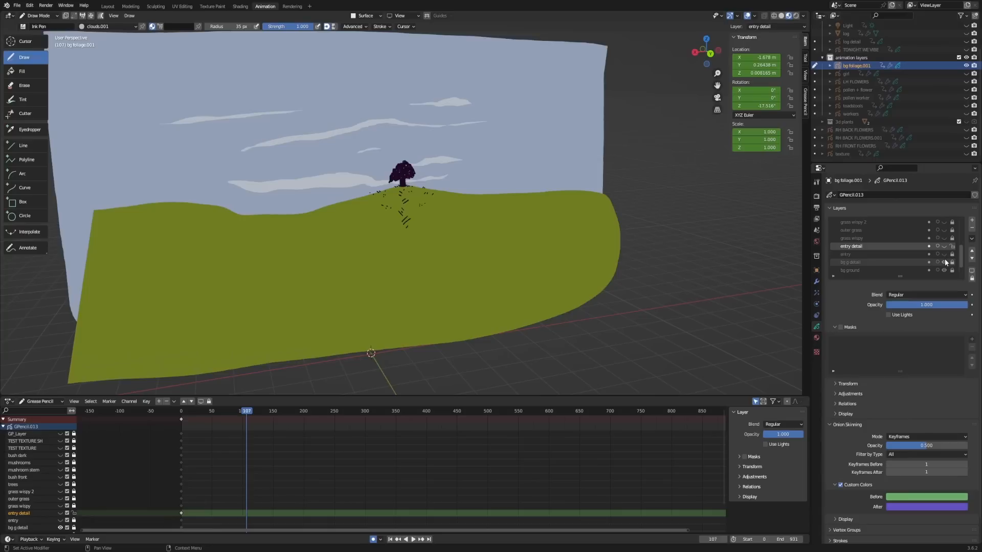
left_click(943, 262)
left_click(944, 270)
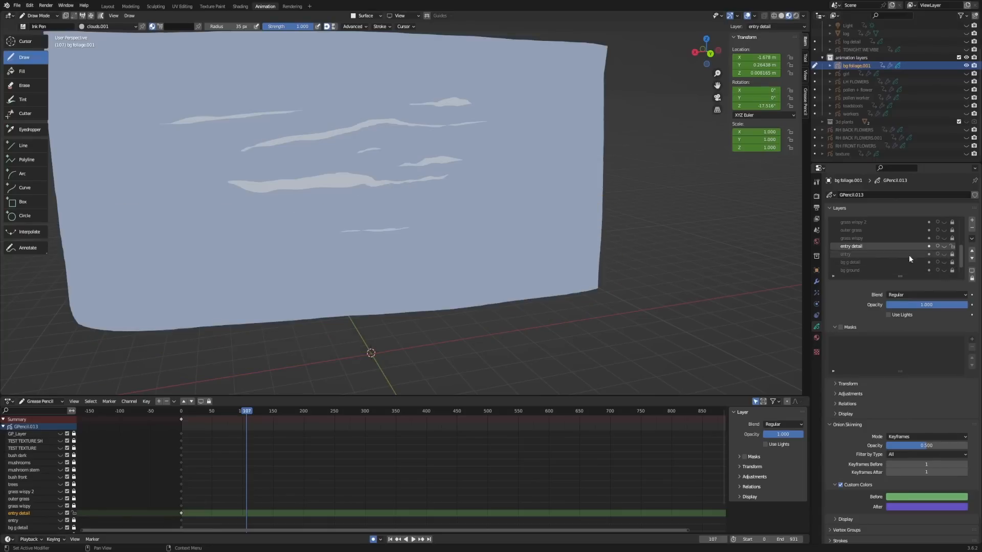
- Toggle the GP_Layer.001 and sky layers off and back on to examine what each one contains
scroll(909, 256, "down", 2)
left_click(943, 262)
left_click(944, 262)
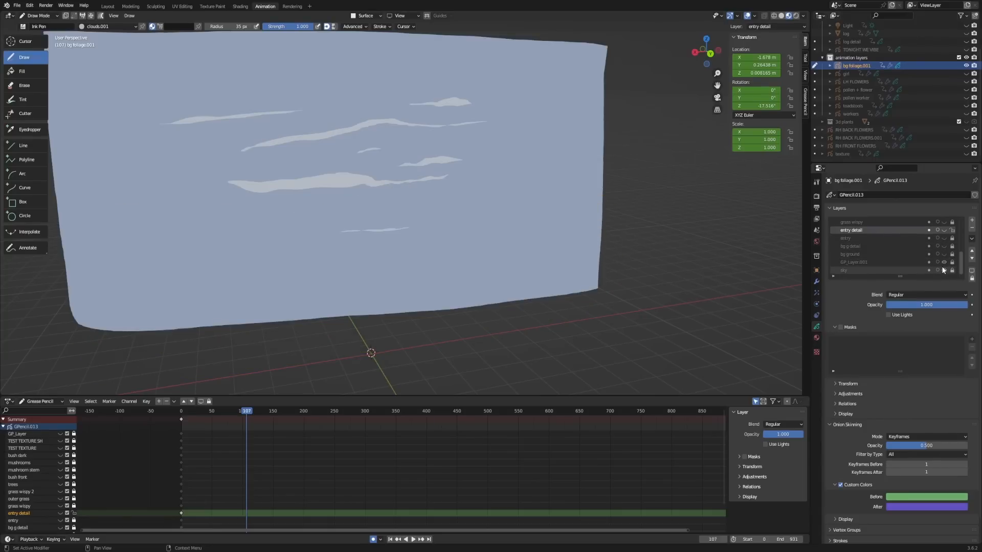
left_click(943, 270)
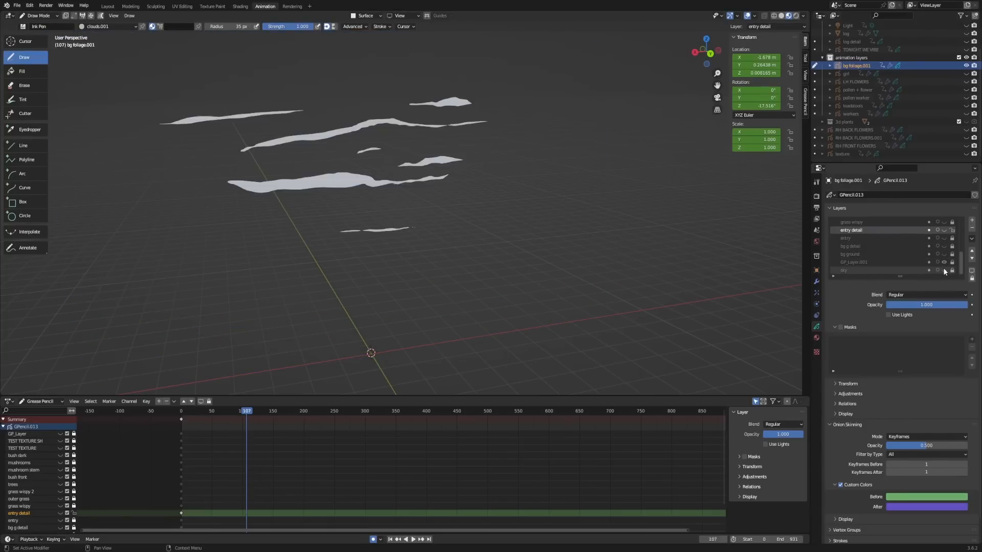
left_click(944, 270)
left_click(944, 262)
left_click(943, 262)
- Show the bg ground, bg g detail, entry and entry detail layers
left_click(944, 254)
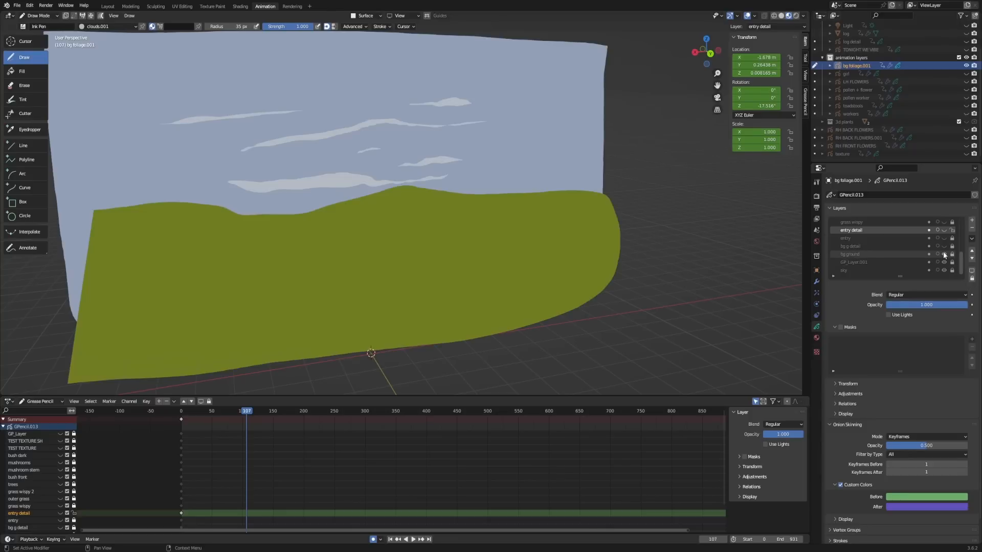
left_click(944, 246)
left_click(943, 238)
left_click(944, 231)
scroll(943, 233, "up", 4)
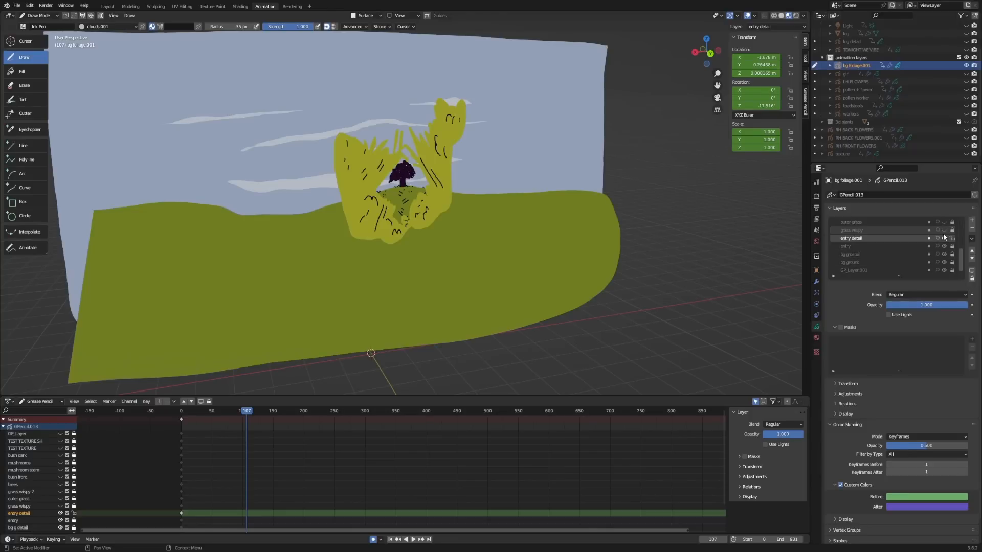
- Show the grass wispy, outer grass, grass wispy 2 and trees layers
left_click(944, 254)
left_click(944, 246)
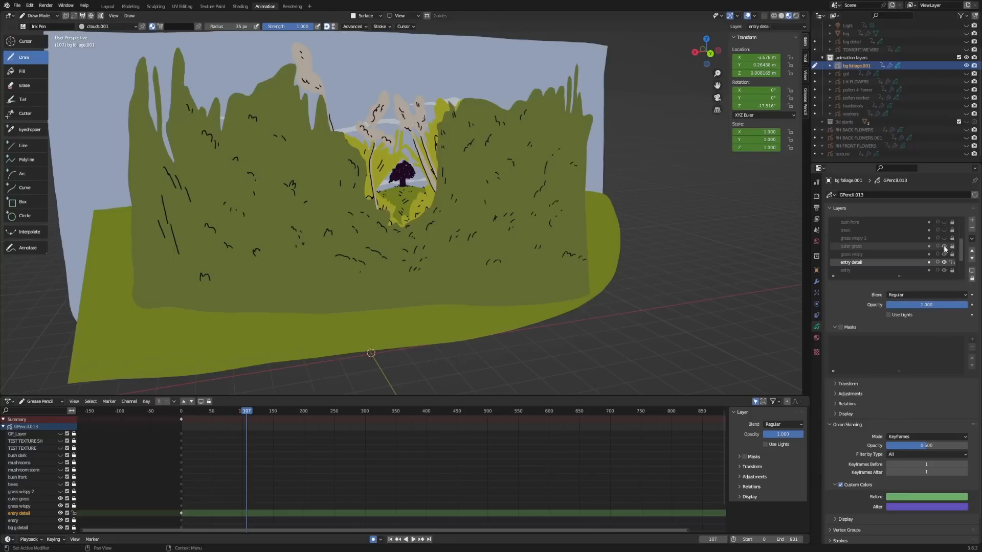
left_click(943, 238)
left_click(944, 230)
scroll(943, 232, "up", 4)
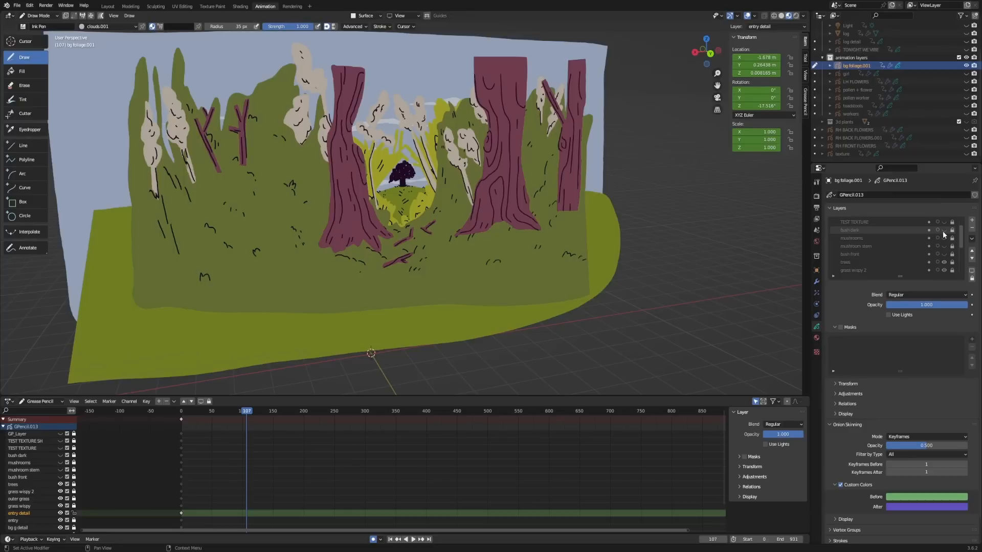
- Show the bush front, mushroom stem and mushrooms layers
left_click(944, 255)
left_click(944, 247)
left_click(944, 239)
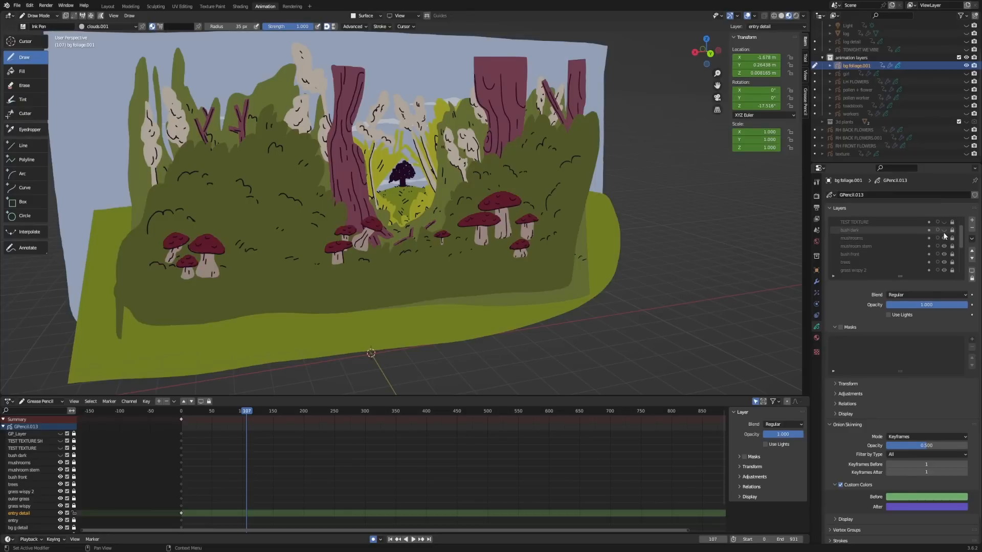
- Show the bush dark, TEST TEXTURE, TEST TEXTURE SH and GP_Layer layers
left_click(943, 230)
left_click(941, 222)
scroll(941, 228, "up", 2)
left_click(943, 230)
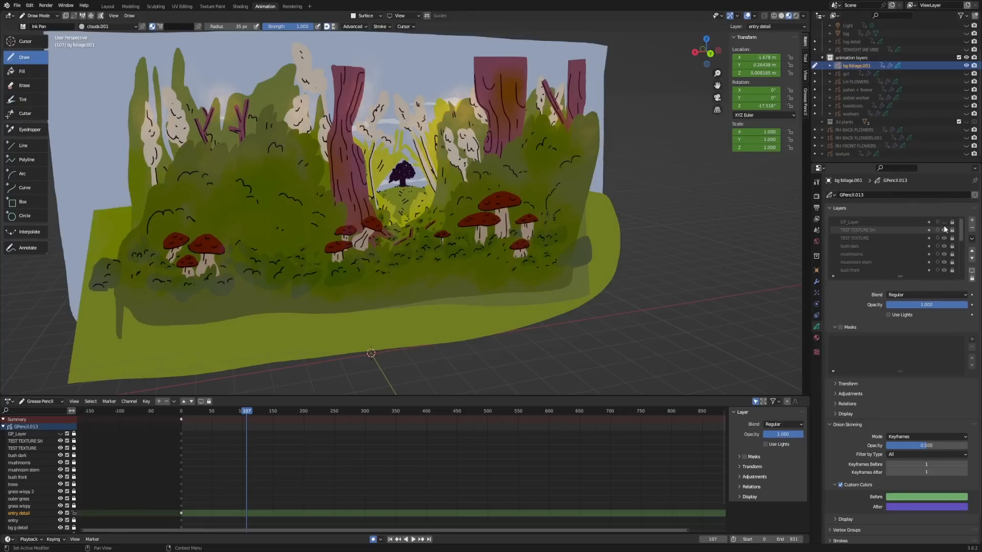
left_click(943, 223)
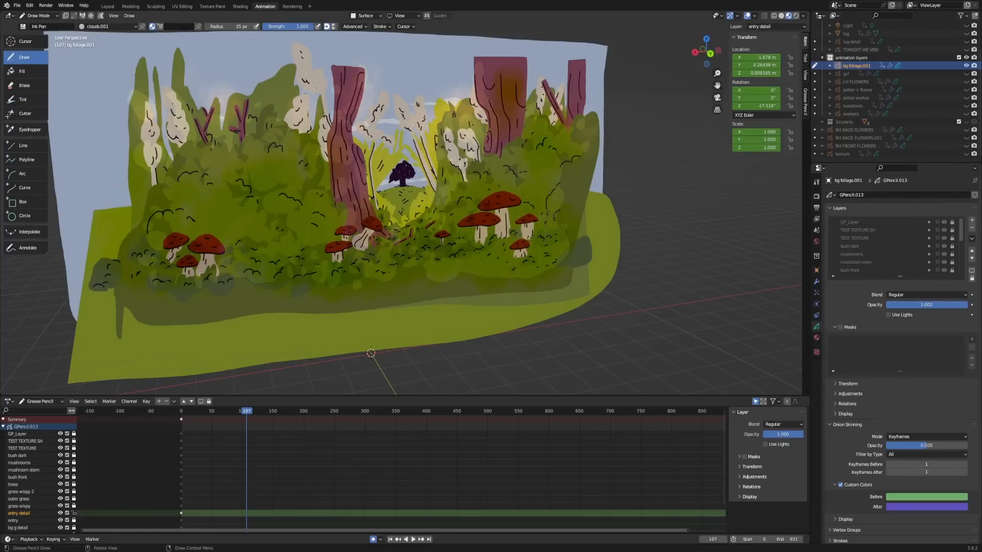
left_click_drag(718, 86, 768, 109)
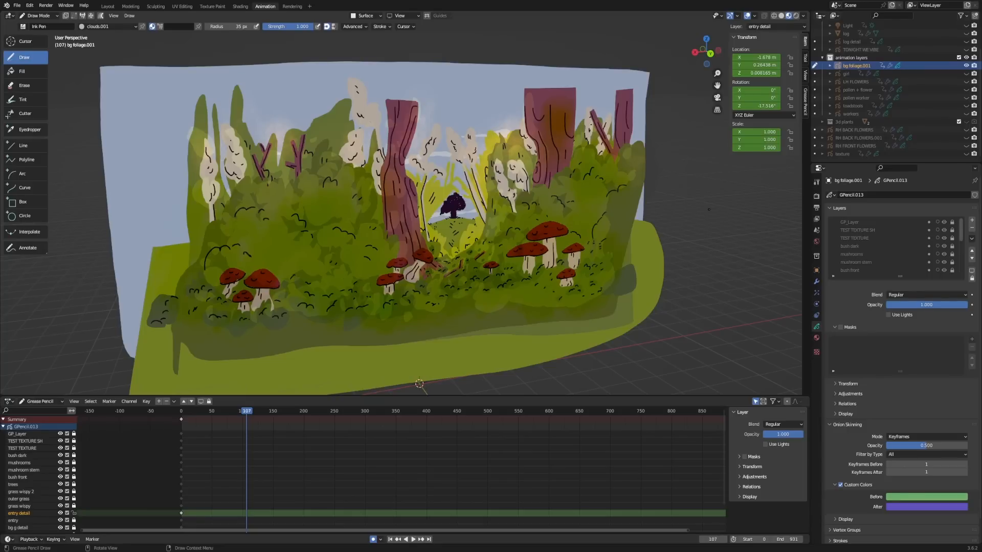
- Examine the background foliage's Black.012, sky.001, grass.001 and tree.001 materials for their stroke and fill settings
left_click(816, 338)
scroll(876, 219, "up", 3)
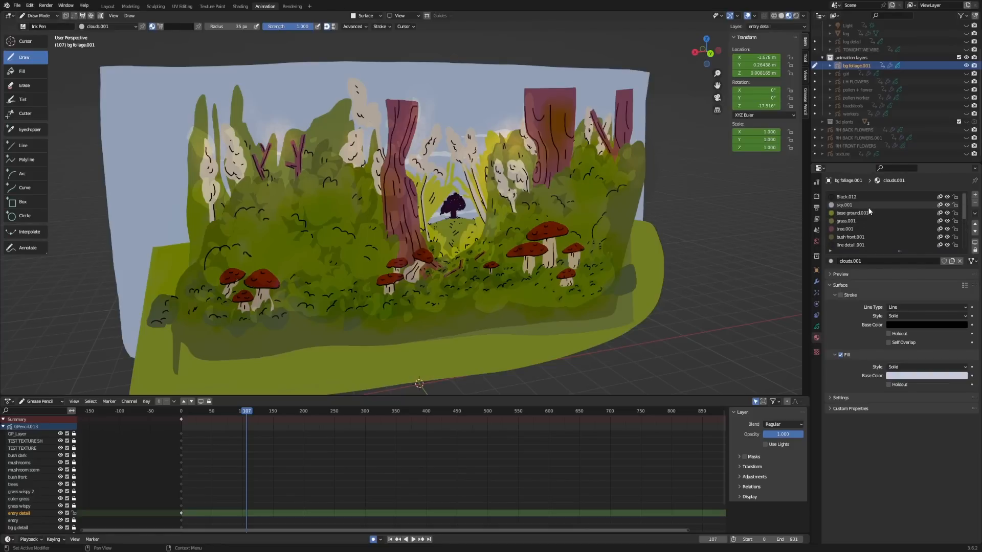
left_click(867, 206)
left_click(869, 198)
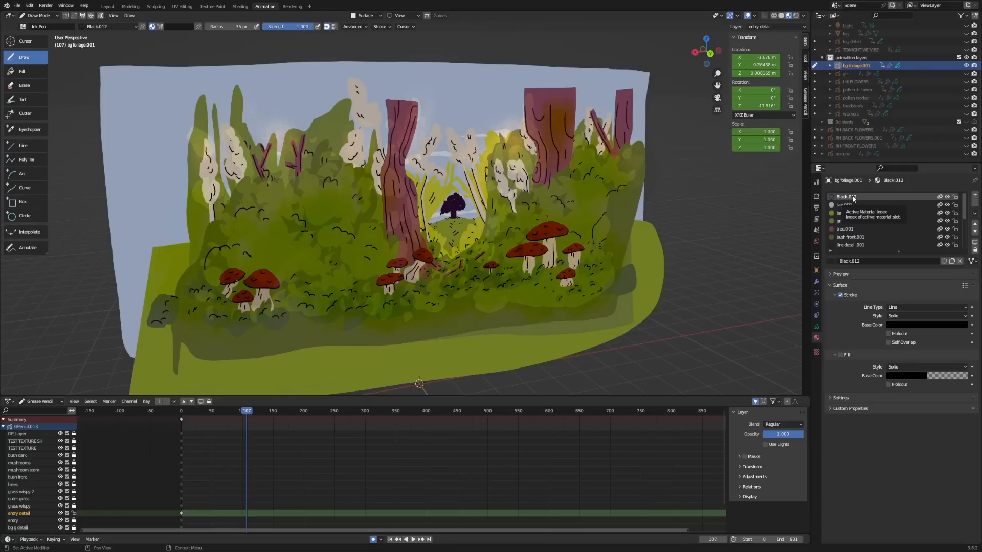
left_click(856, 204)
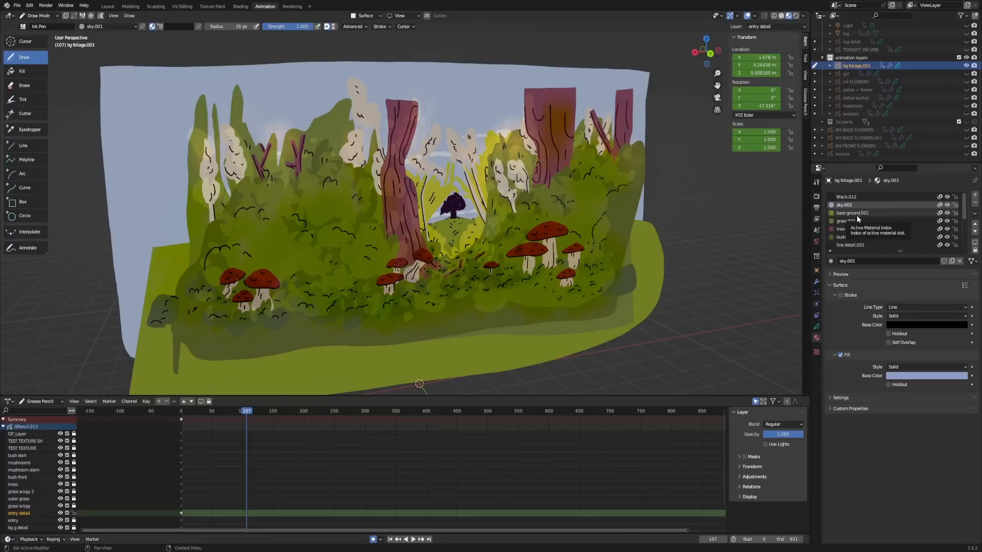
left_click(858, 221)
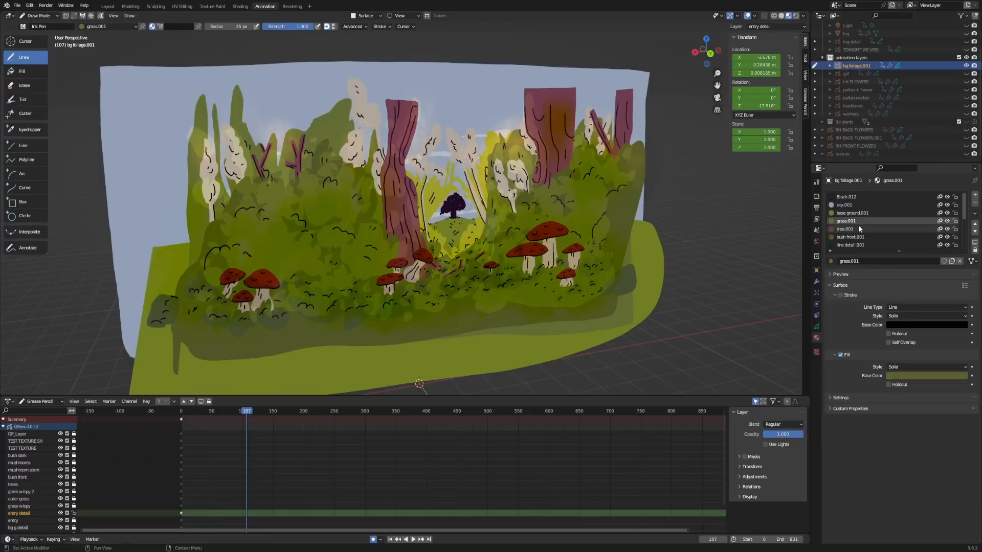
left_click(859, 229)
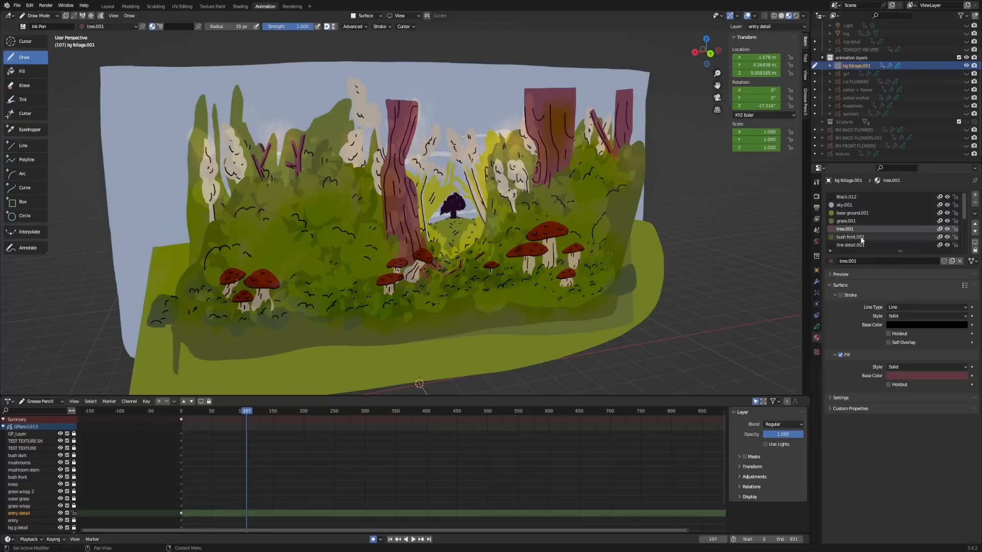
- Examine the line detail.001 material's stroke color and the leaves.001 and white wispy.001 fill colors
scroll(892, 227, "down", 2)
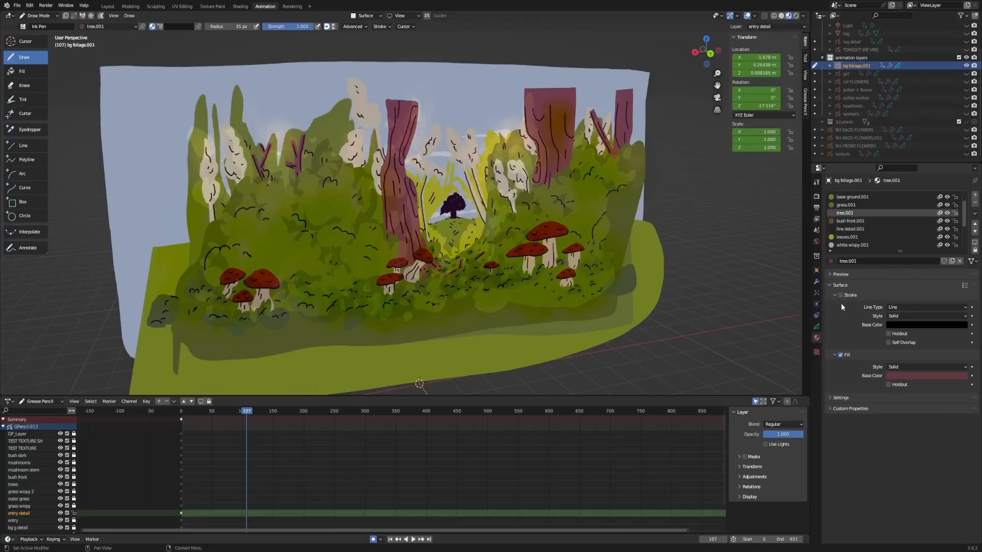
left_click(852, 228)
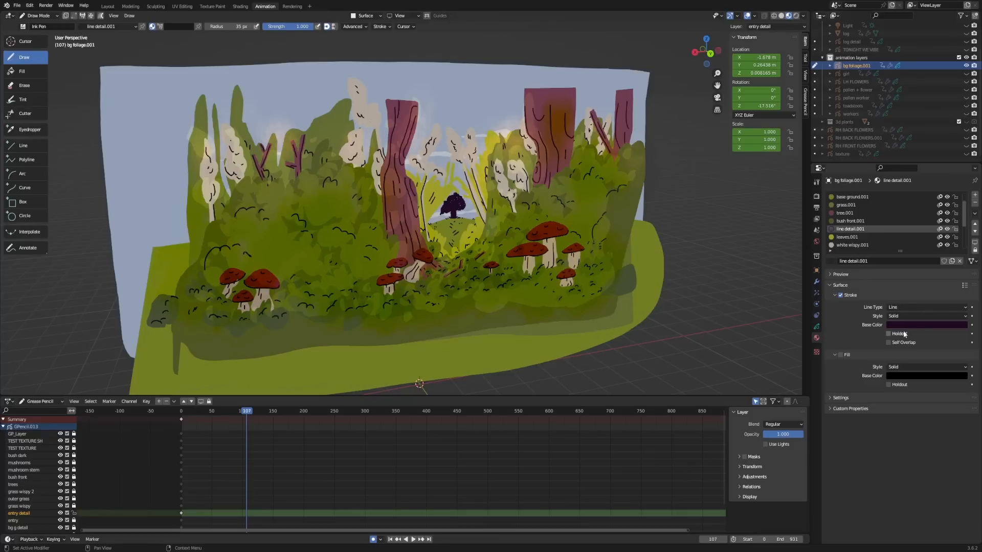
scroll(850, 228, "down", 1)
scroll(851, 228, "down", 1)
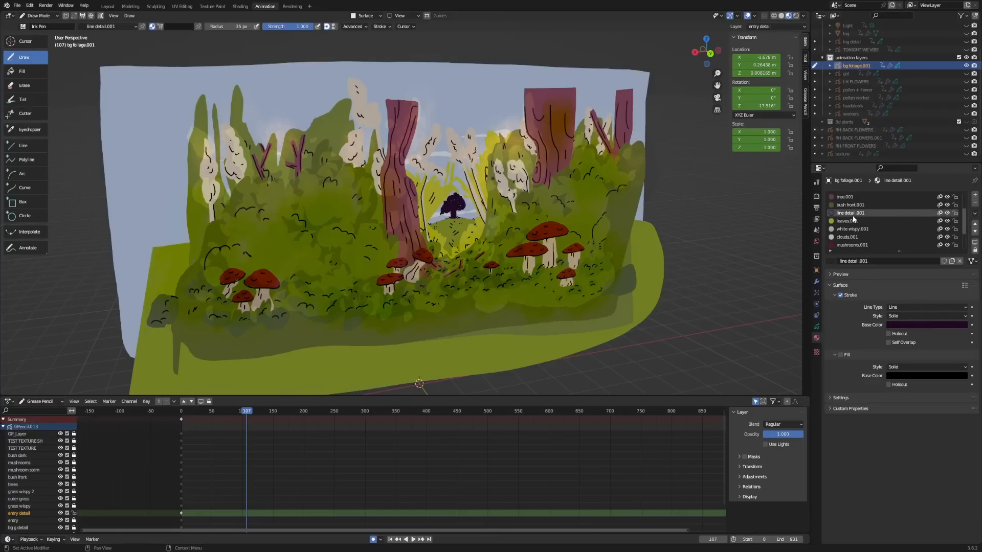
left_click(858, 221)
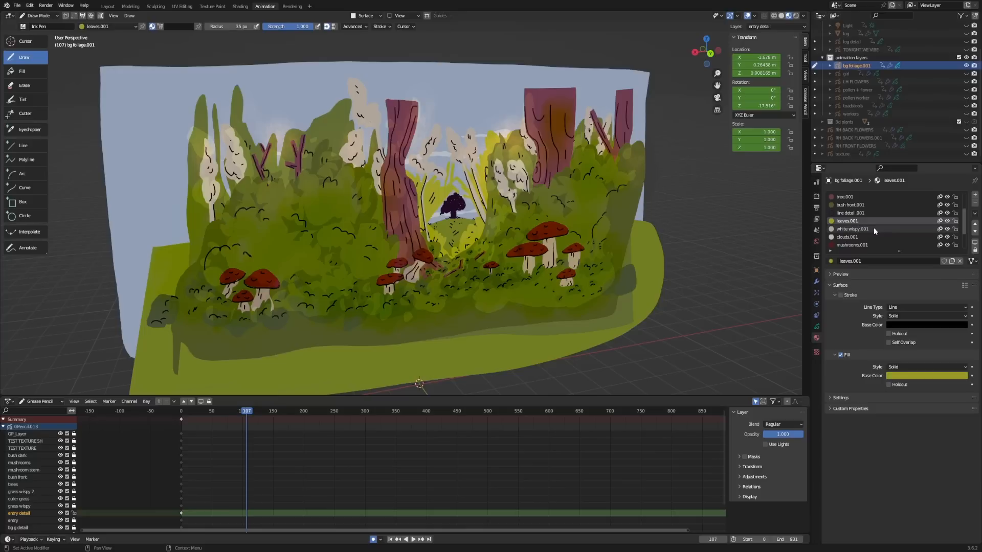
left_click(874, 229)
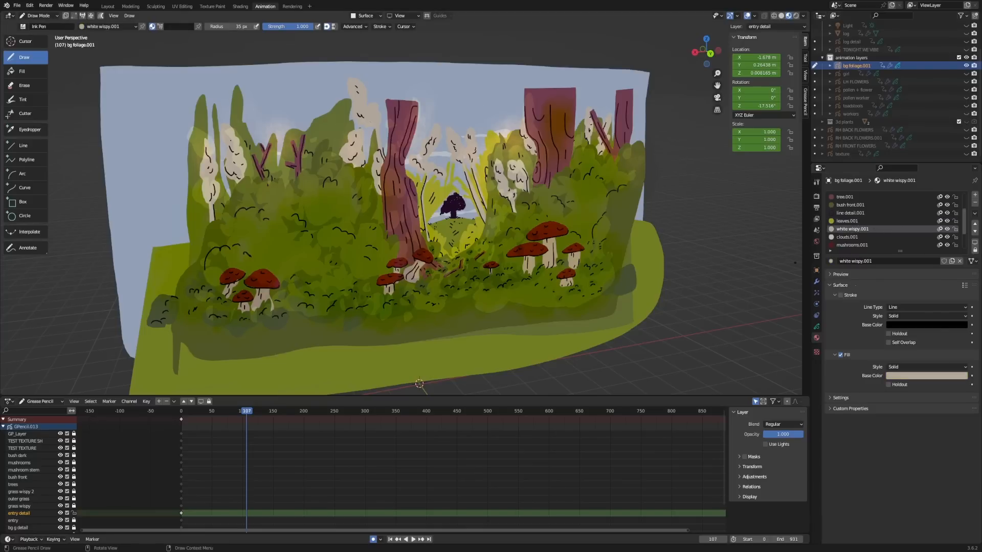
- Examine the clouds.001, mushrooms.001, mushroom stem.001 and bush dark.001 materials
left_click(873, 236)
left_click(873, 245)
scroll(873, 245, "down", 4)
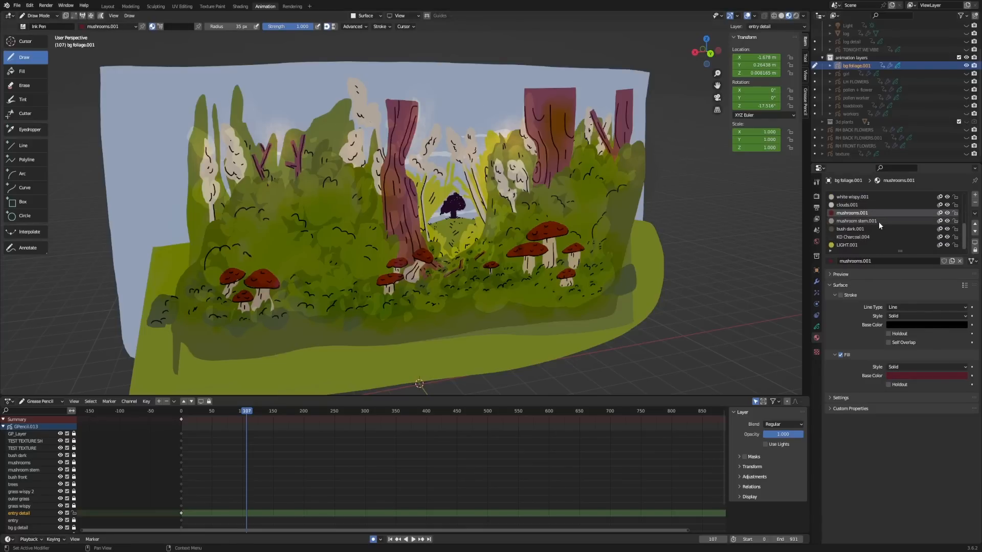
left_click(876, 220)
left_click(867, 229)
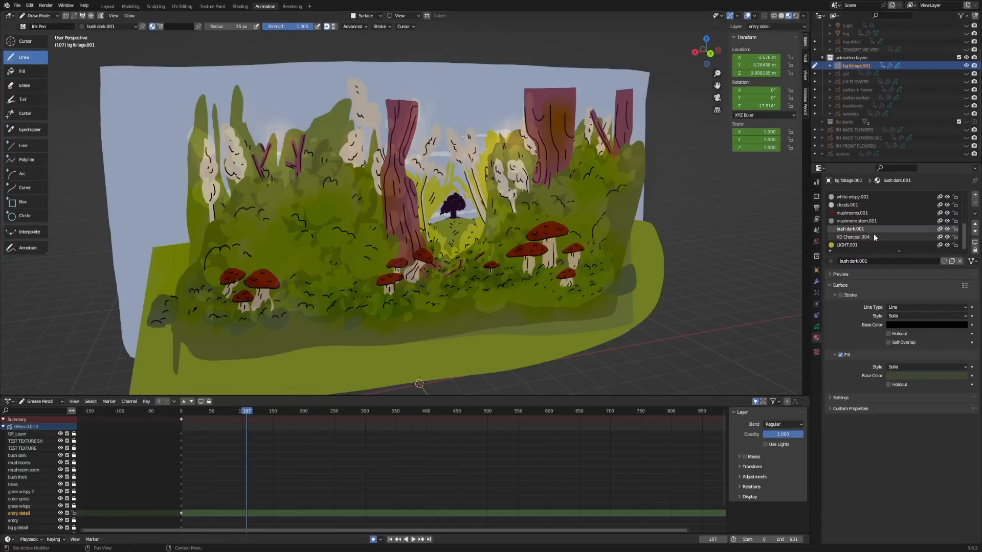
- Examine the KD Charcoal.004 textured stroke material alongside the available brushes, then select the LIGHT.001 material
left_click(873, 237)
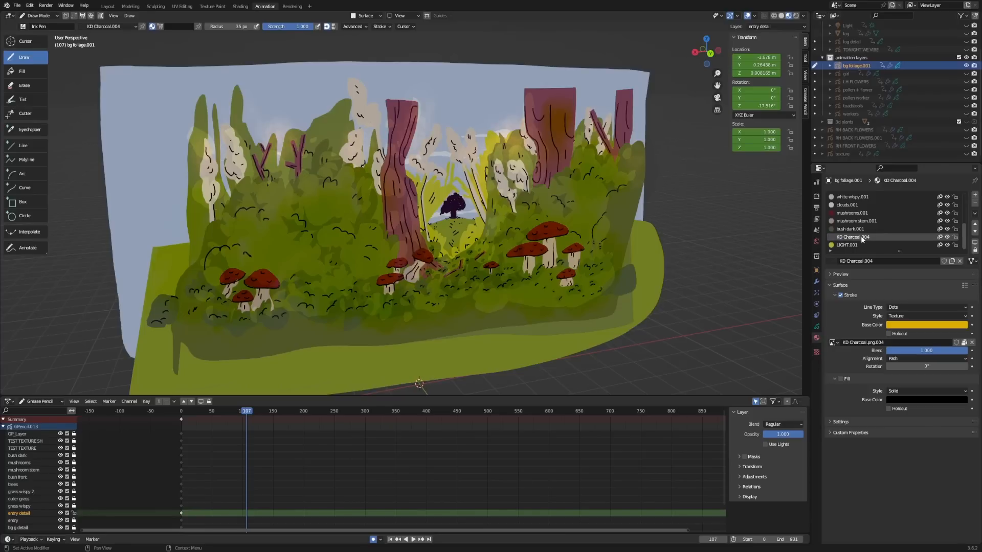
left_click(23, 26)
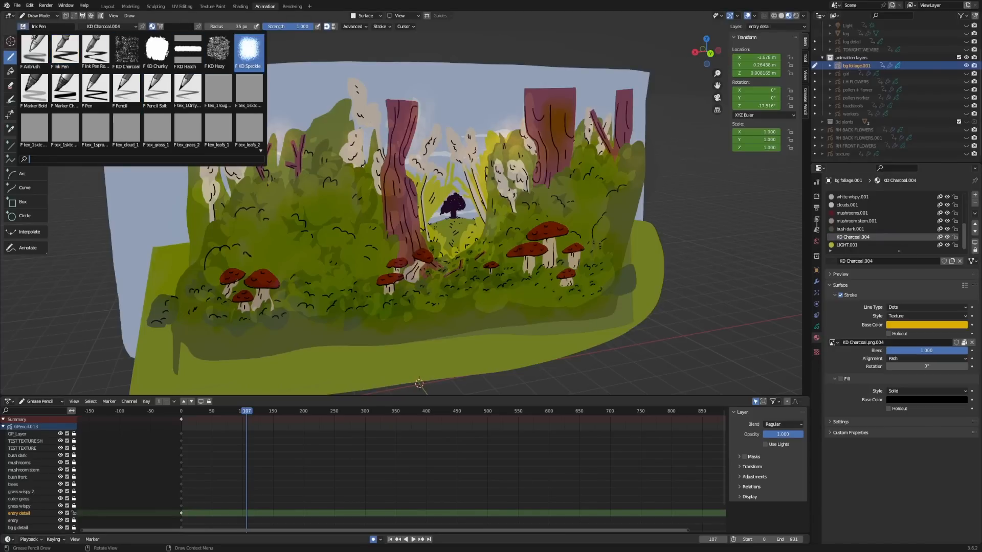
left_click(849, 245)
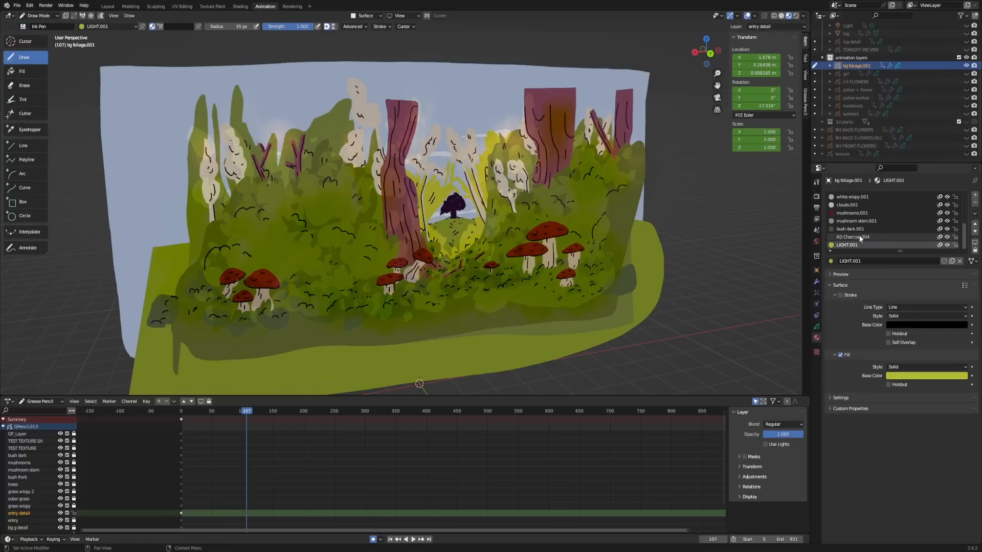
- Hide bg foliage.001, show the girl object and switch Draw Mode to it with the SKIN material selected
left_click(966, 66)
left_click(966, 74)
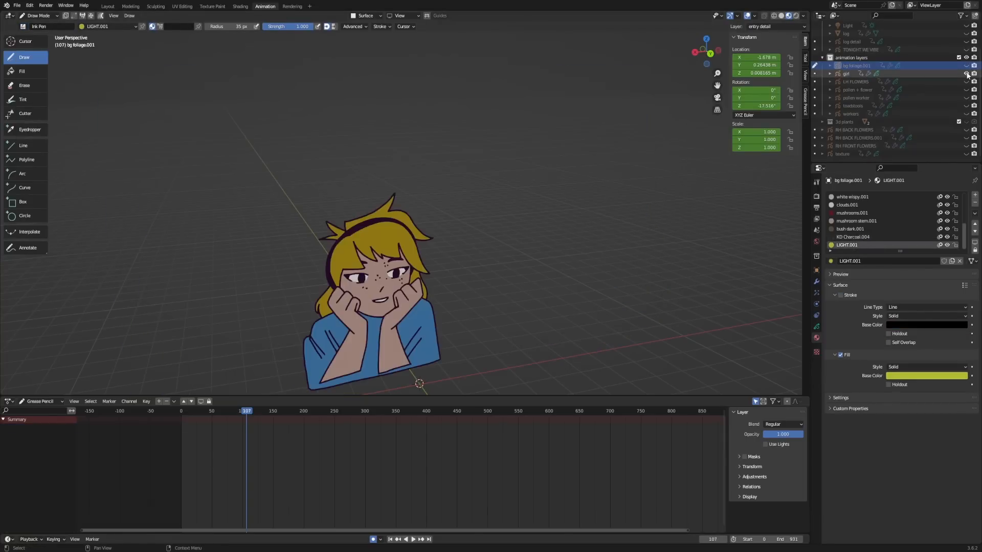
left_click(850, 73)
left_click(815, 73)
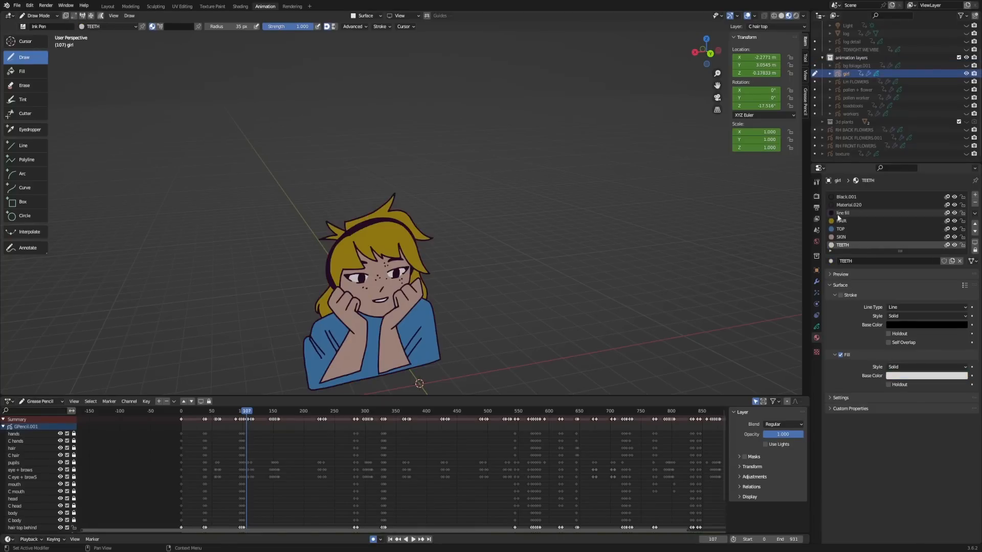
left_click(845, 238)
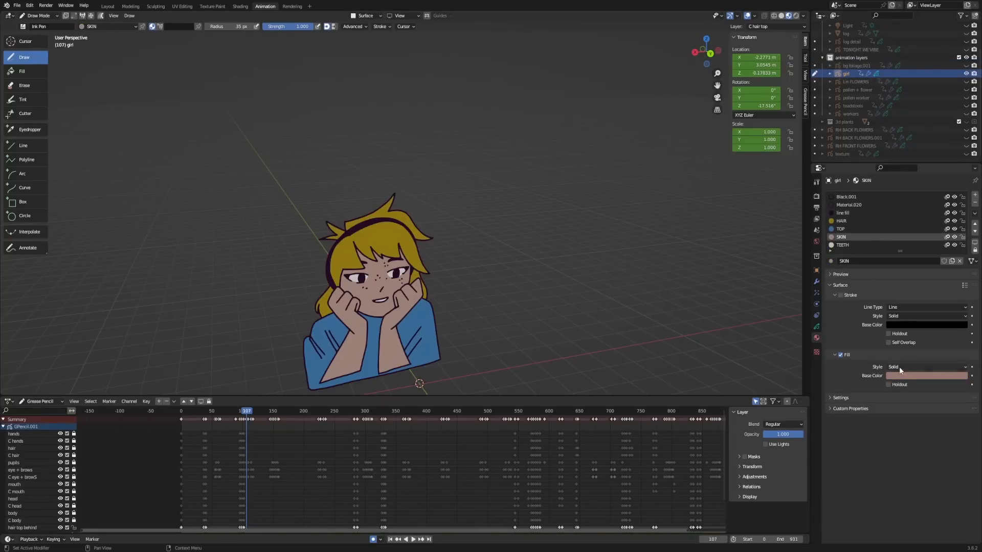
- View the girl through the camera and hide her hands line layer
left_click(717, 97)
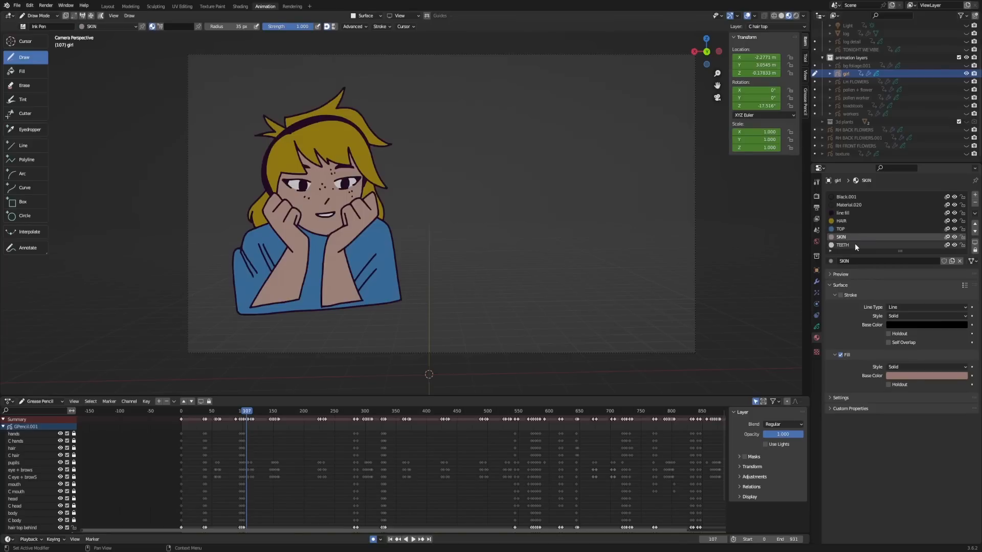
scroll(853, 243, "up", 1, "ctrl")
scroll(852, 243, "up", 6)
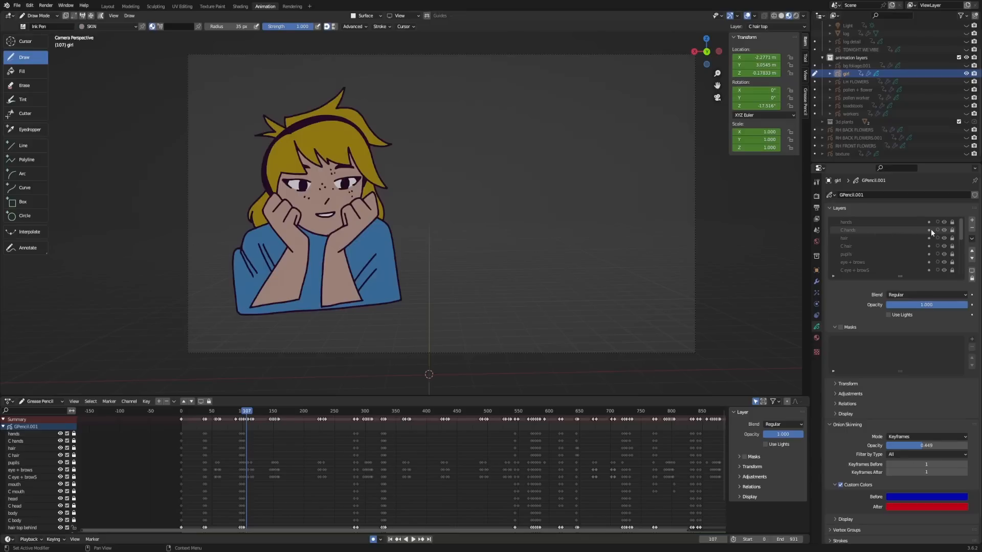
left_click(944, 222)
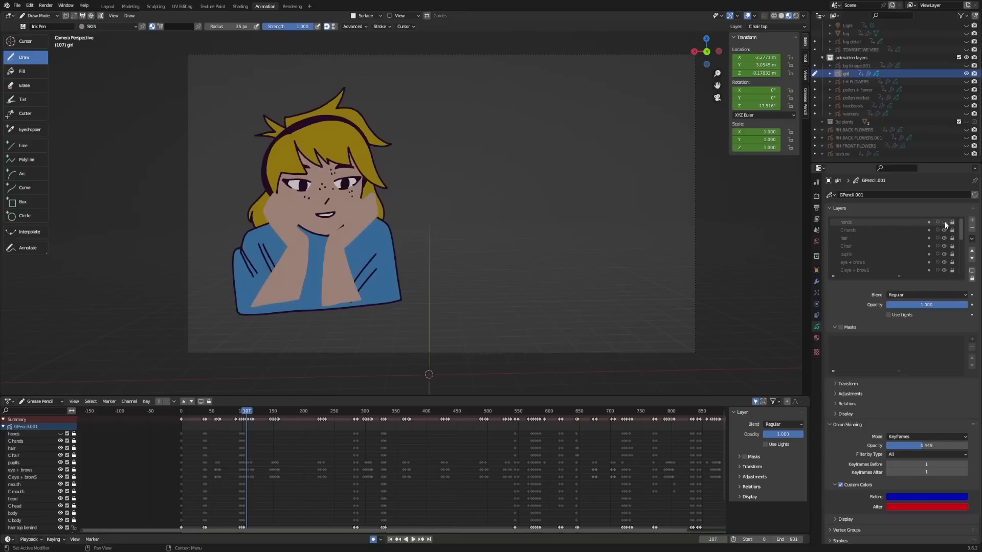
- Hide the girl's C hands, hair, C hair and pupils layers
left_click(944, 229)
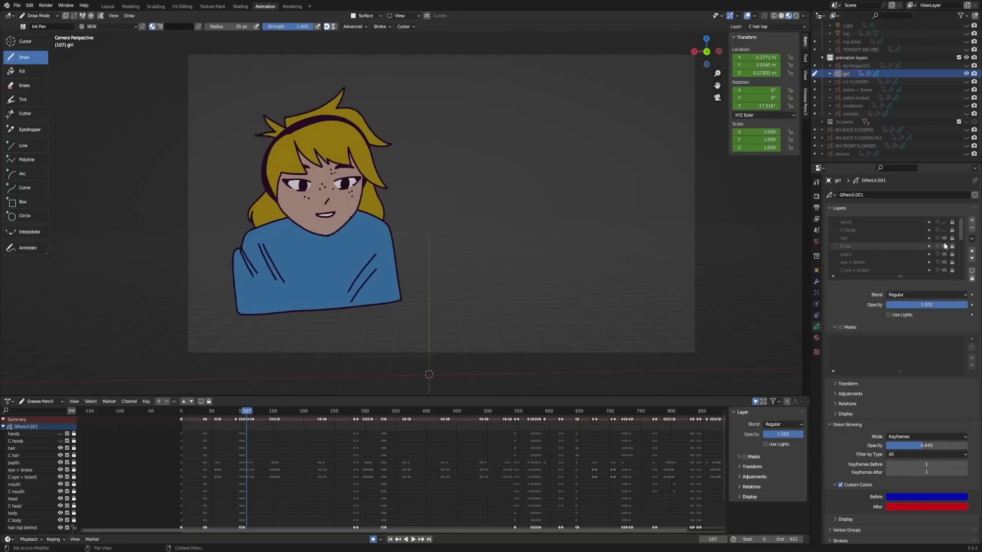
left_click(944, 239)
left_click(944, 245)
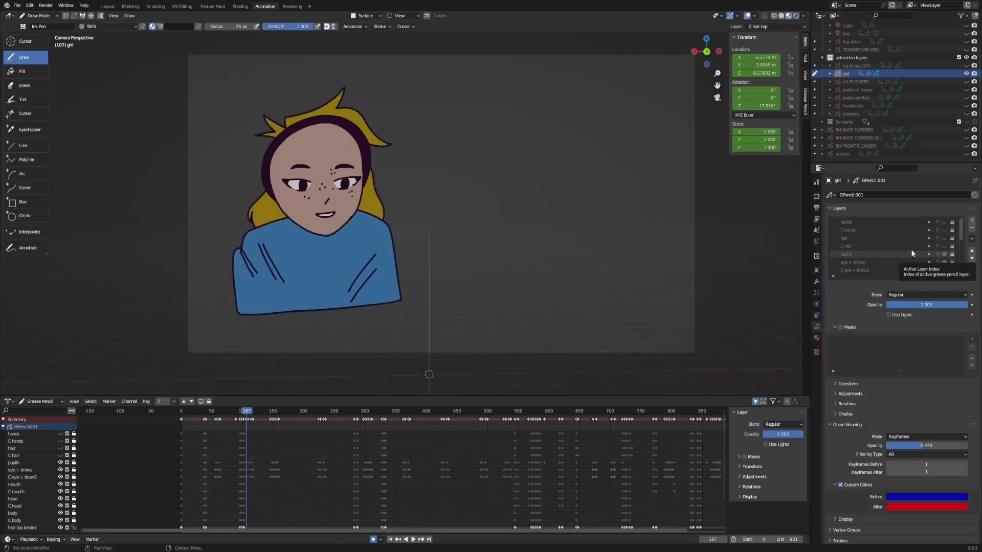
left_click(944, 254)
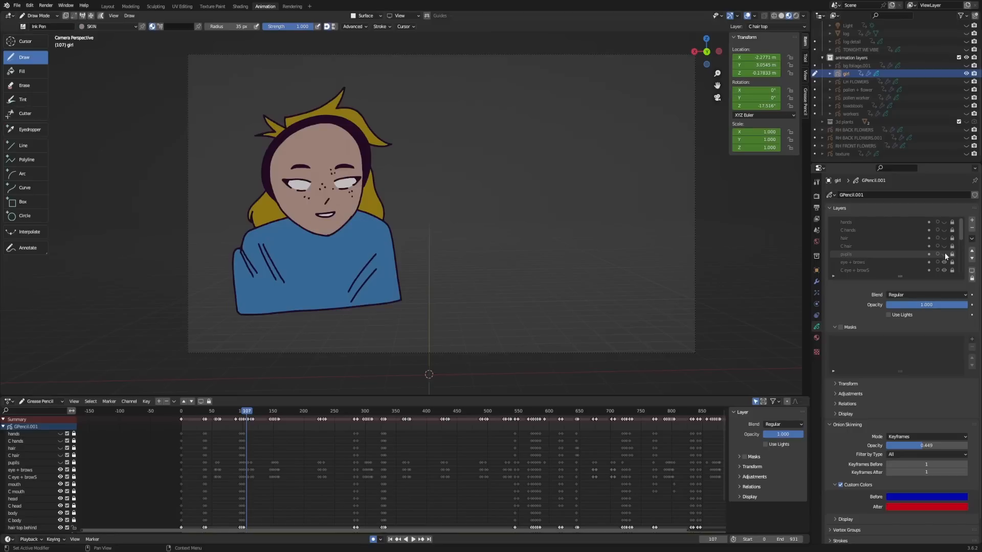
- Hide the eye + brows and mouth line layers together with their matching C colour layers
scroll(942, 255, "down", 2)
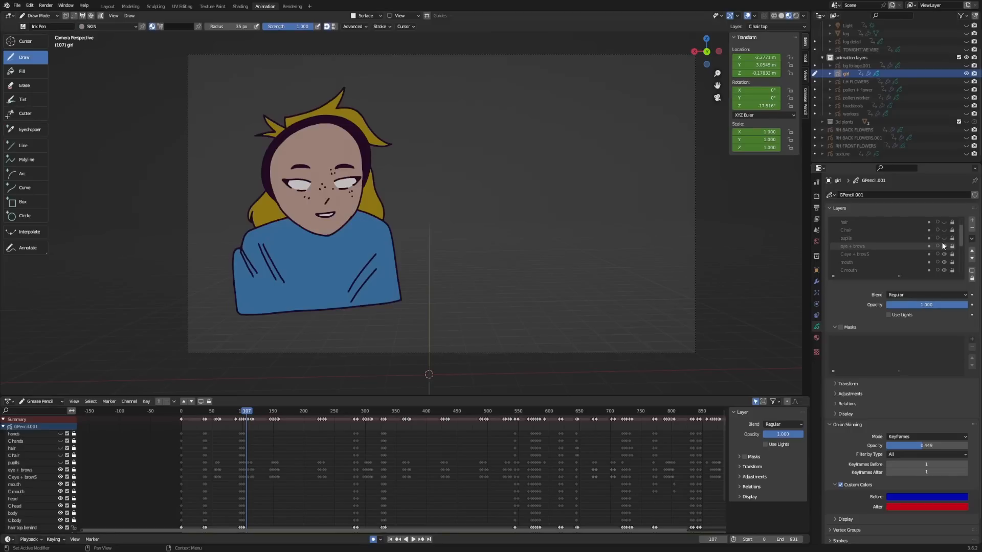
left_click(944, 246)
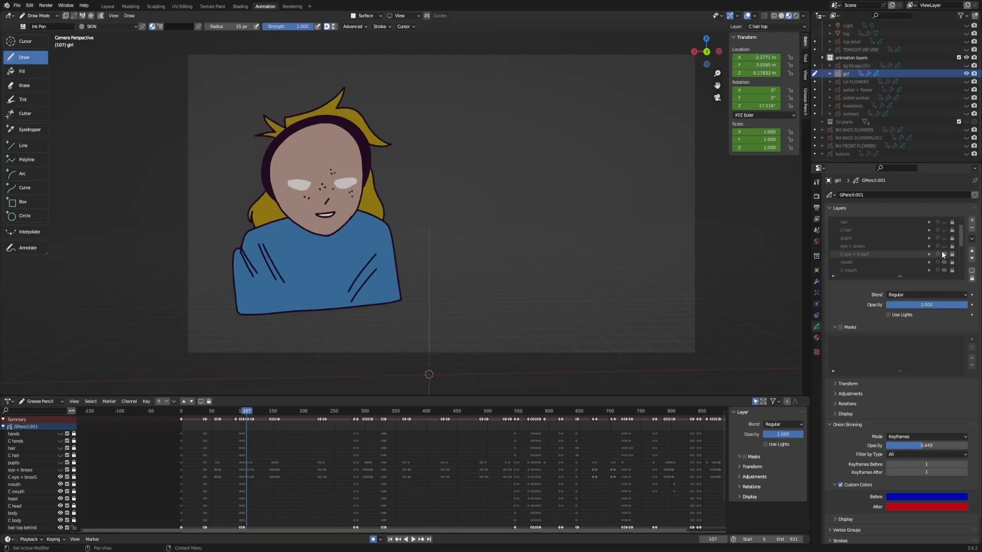
left_click(944, 254)
left_click(944, 262)
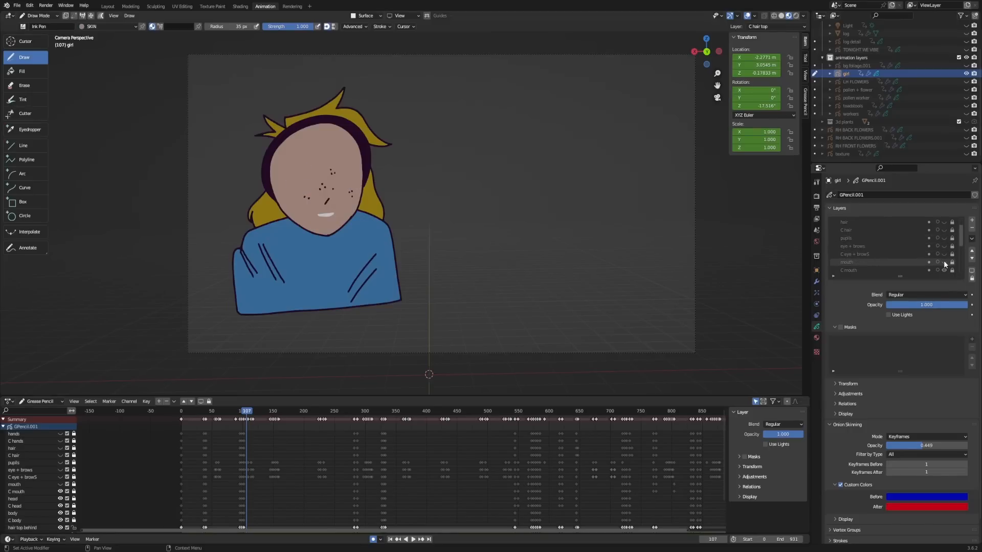
left_click(943, 270)
- Hide the head, C head, body and C body layers
scroll(943, 267, "down", 6)
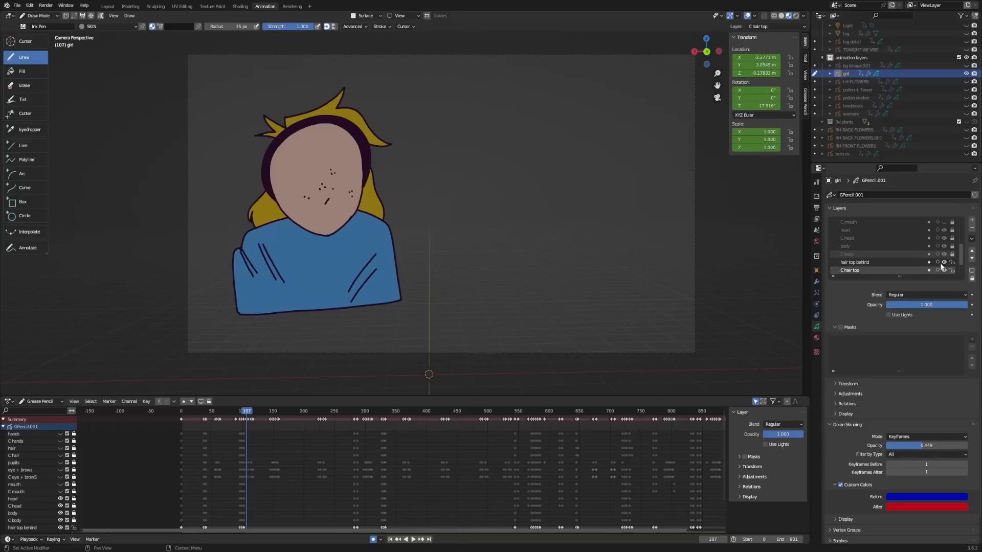
left_click(944, 230)
left_click(944, 238)
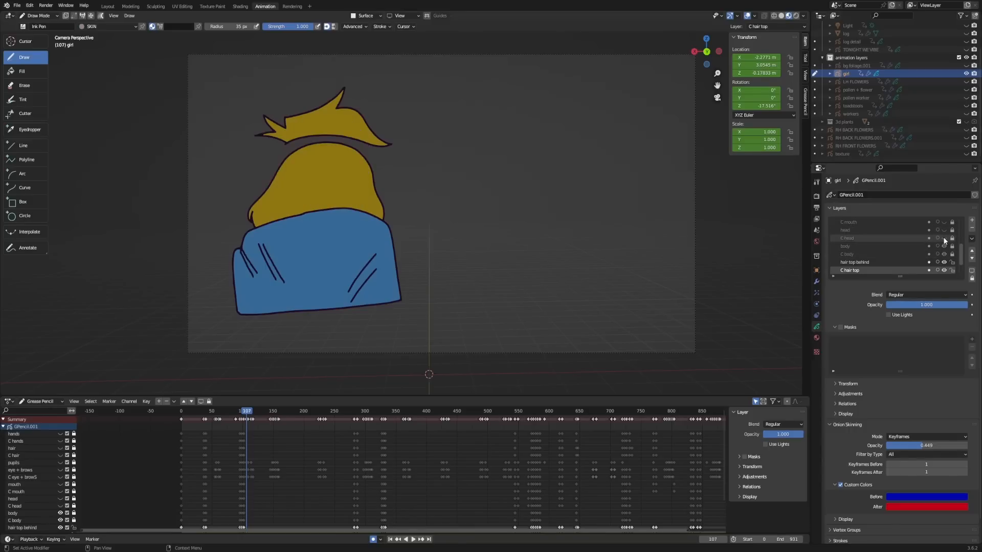
left_click(944, 246)
left_click(944, 254)
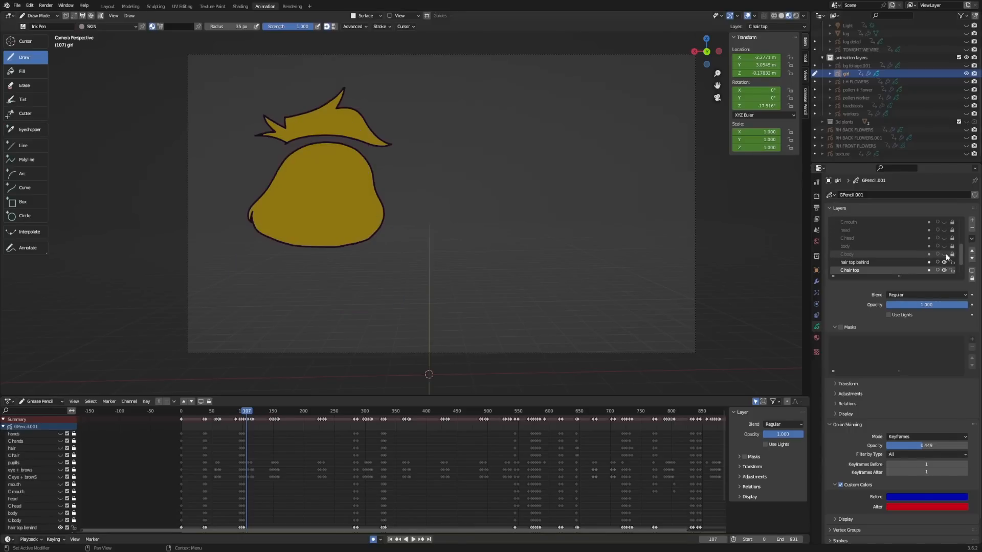
- Hide the hair top behind, C hair top, hair behind and C hair behind layers
left_click(944, 262)
left_click(944, 270)
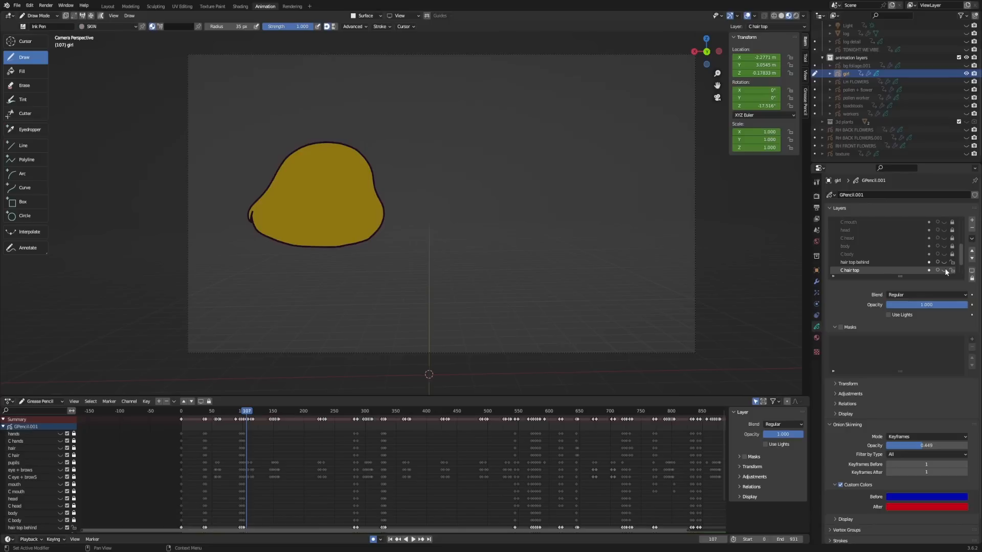
scroll(945, 270, "down", 2)
scroll(944, 268, "down", 1)
left_click(944, 254)
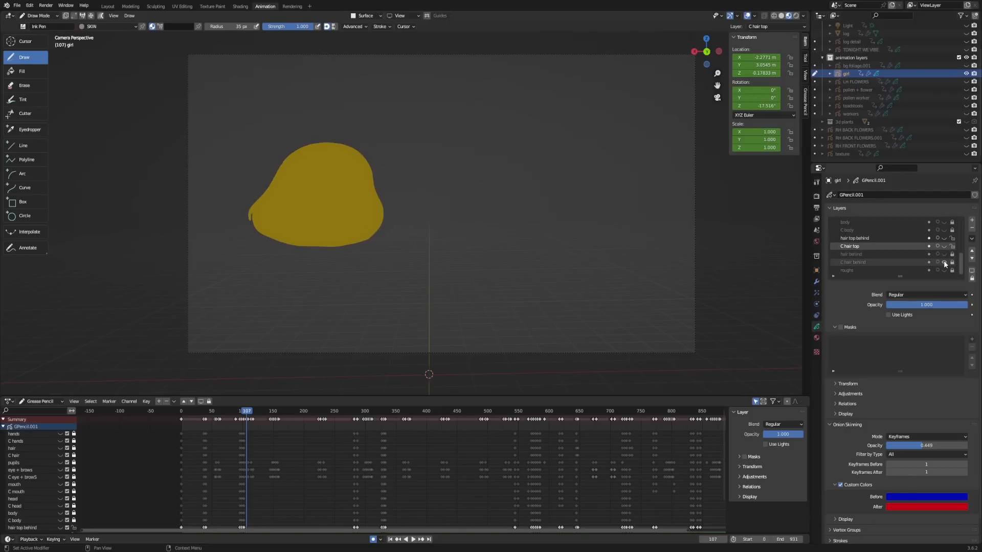
left_click(944, 262)
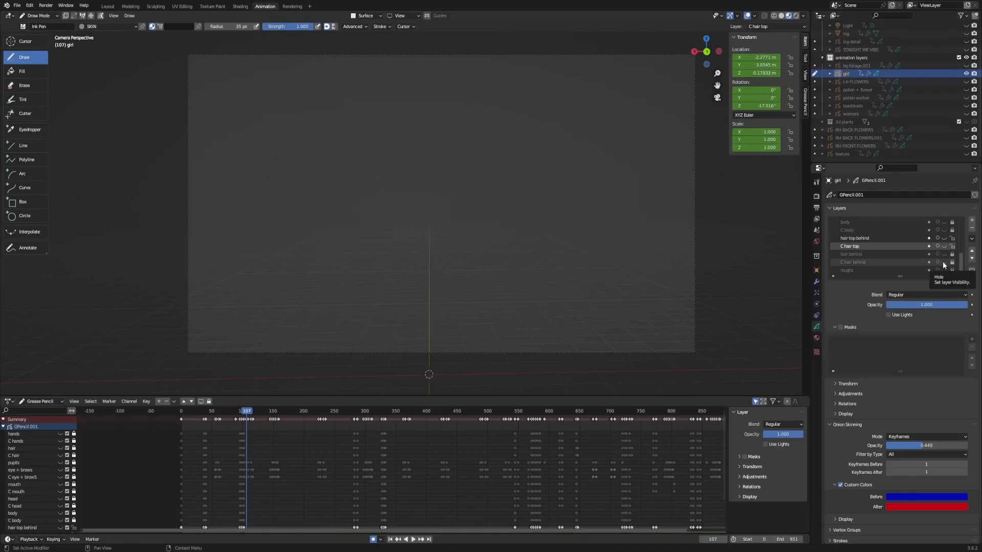
- Show only the line layers for hair behind, hair top behind, body and head, leaving their colour layers hidden
left_click(943, 255)
scroll(944, 253, "up", 1)
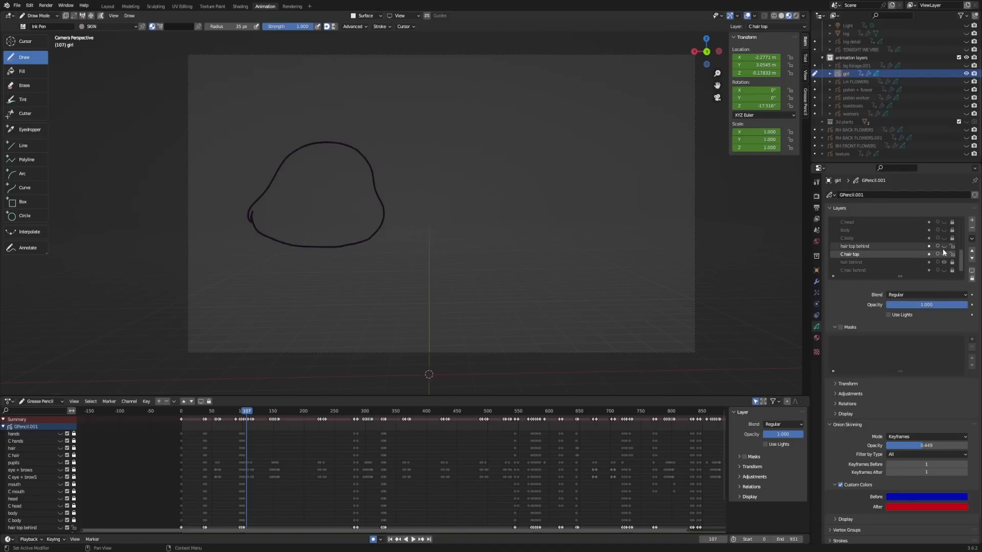
left_click(943, 247)
scroll(944, 249, "up", 1)
left_click(943, 238)
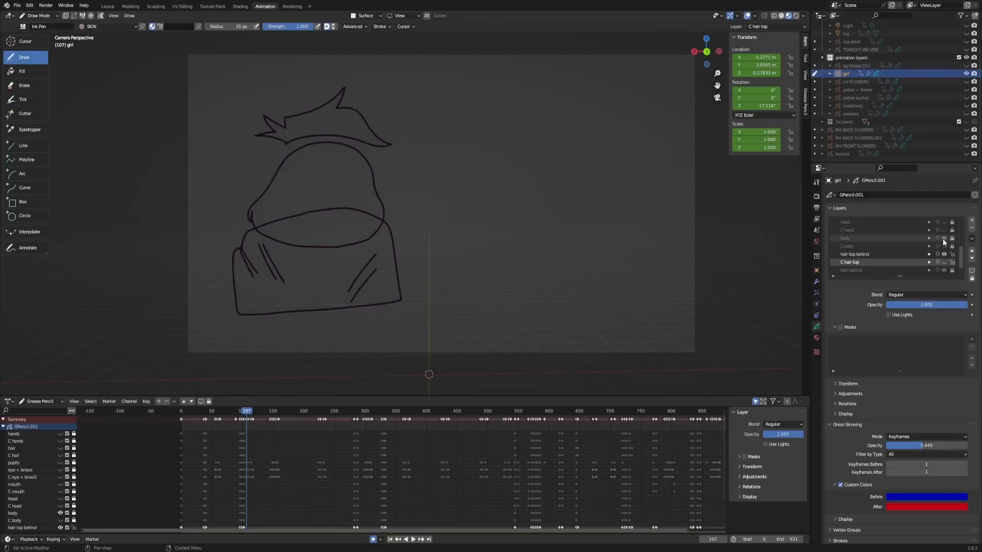
left_click(943, 223)
- Show the mouth, eye + brows, pupils, hair and hands line layers
scroll(941, 228, "up", 5)
left_click(943, 246)
left_click(944, 230)
scroll(944, 236, "up", 3)
left_click(944, 246)
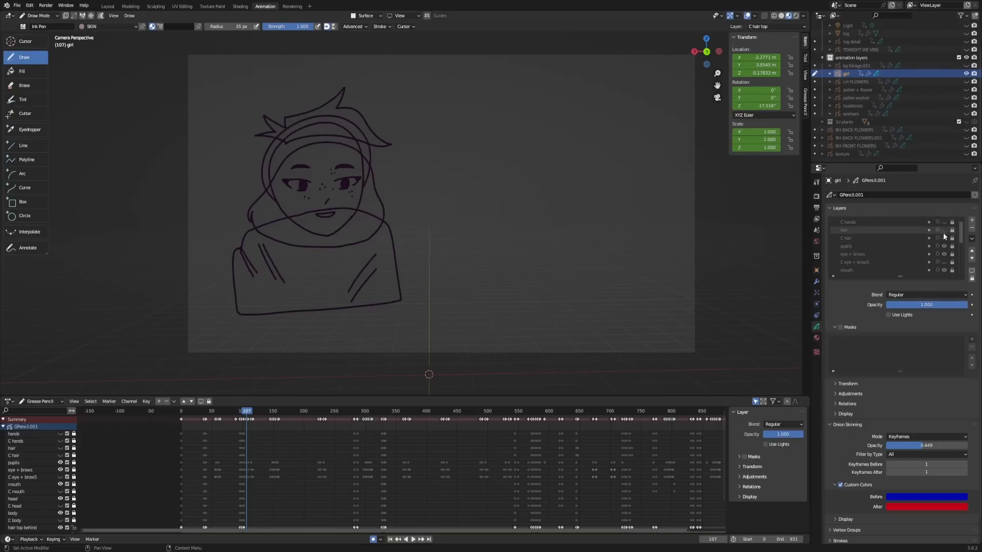
left_click(943, 230)
scroll(942, 229, "up", 1)
left_click(943, 222)
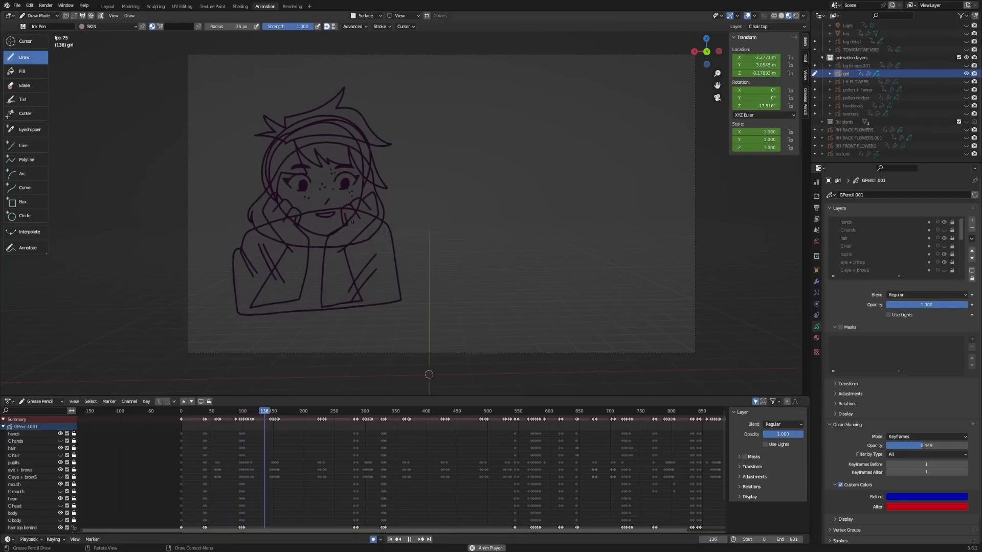
- Play through the girl's line animation while reviewing the layer keyframes, and switch to the Fill tool
scroll(468, 446, "down", 3)
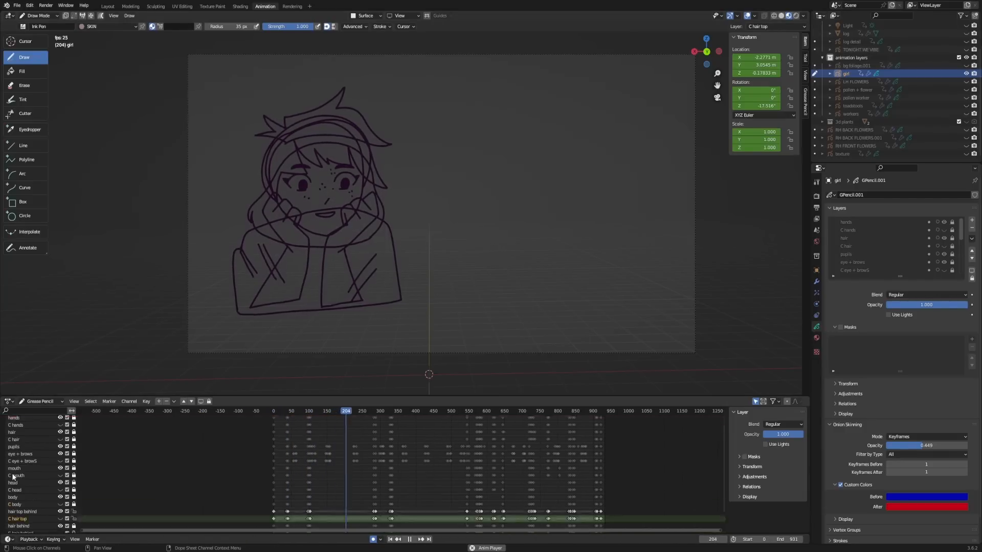
scroll(21, 469, "down", 3)
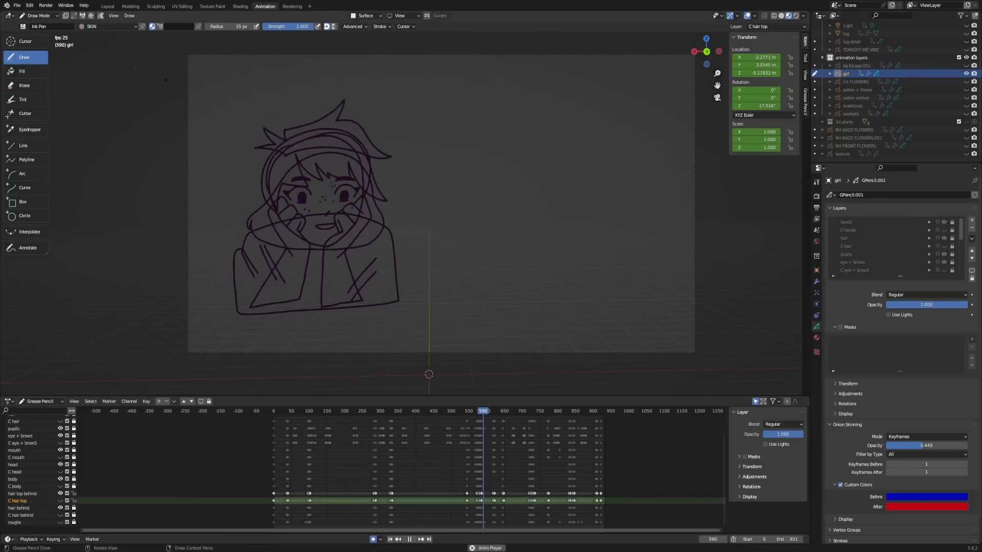
left_click(30, 73)
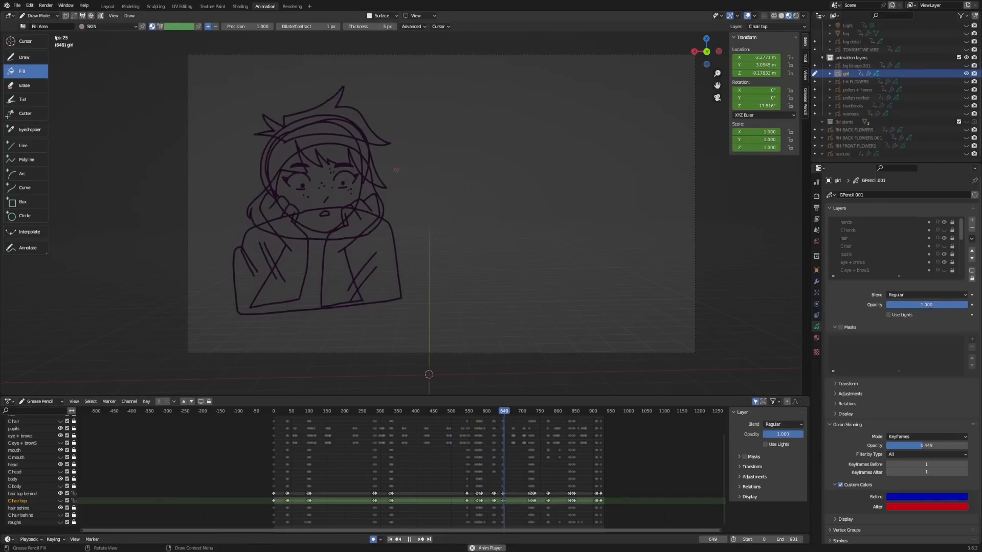
left_click(409, 539)
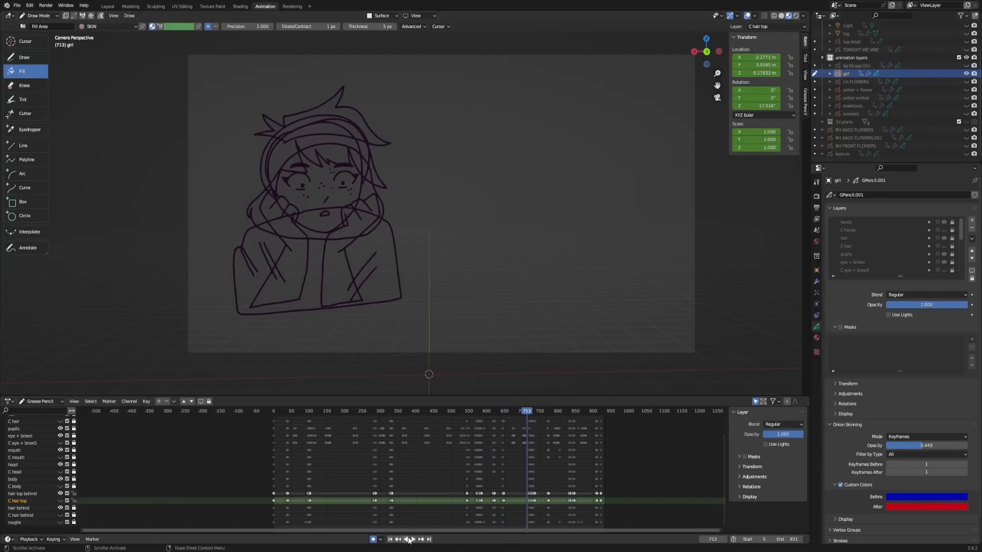
- Duplicate the hands layer with its keyframes
left_click(879, 223)
left_click(971, 238)
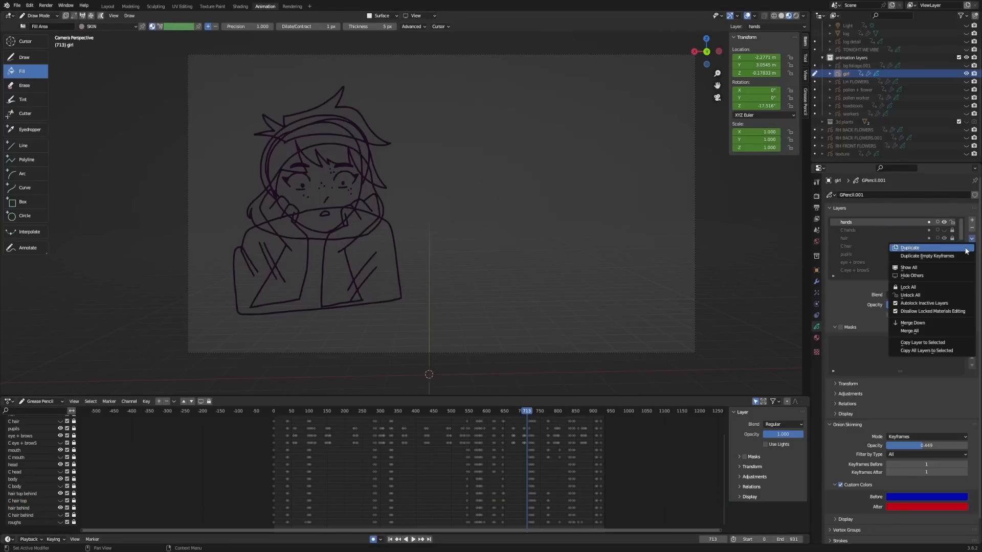
left_click(964, 249)
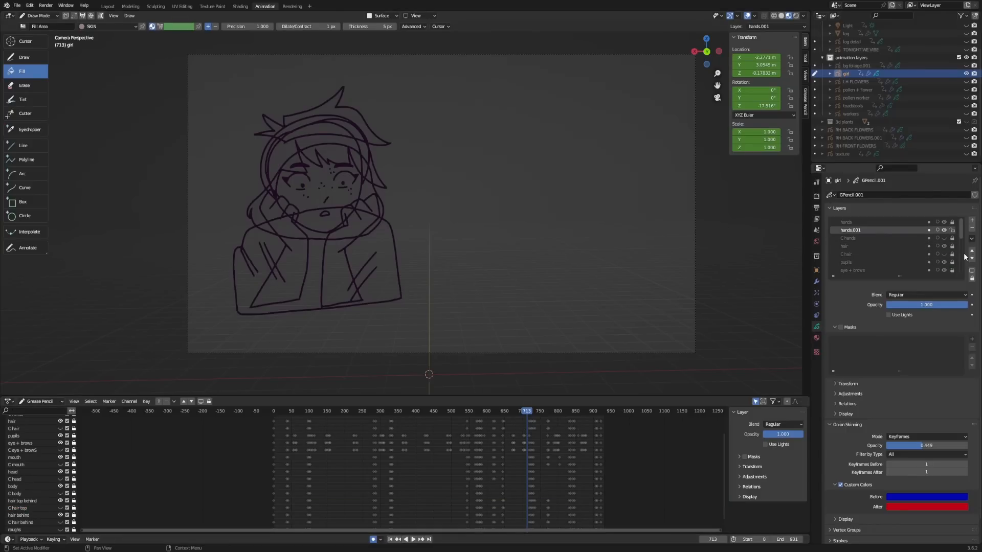
scroll(38, 451, "up", 2)
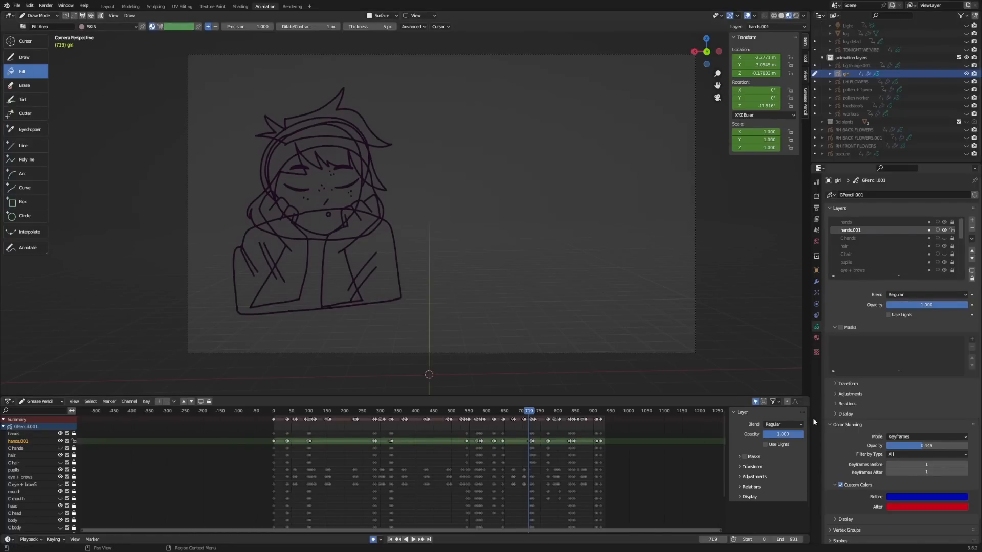
- Fill the first hand and forearm with the SKIN material on the hands.001 layer at frame 719
left_click(817, 338)
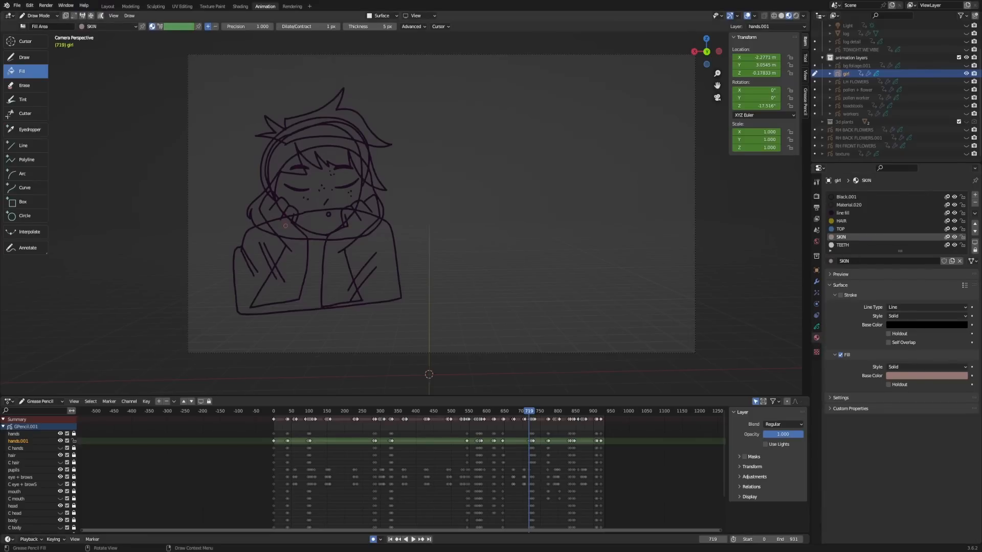
scroll(347, 260, "up", 5)
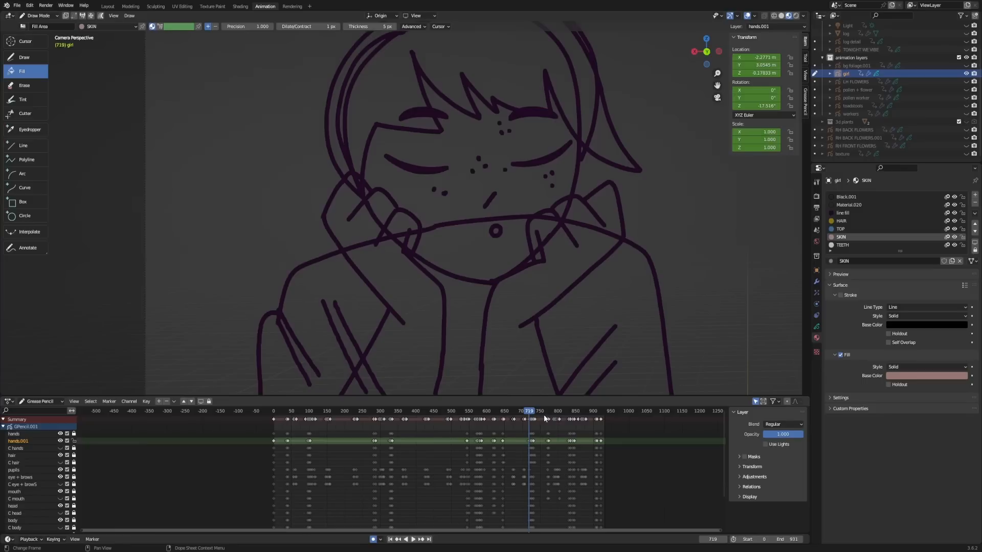
left_click(357, 229)
left_click(388, 230)
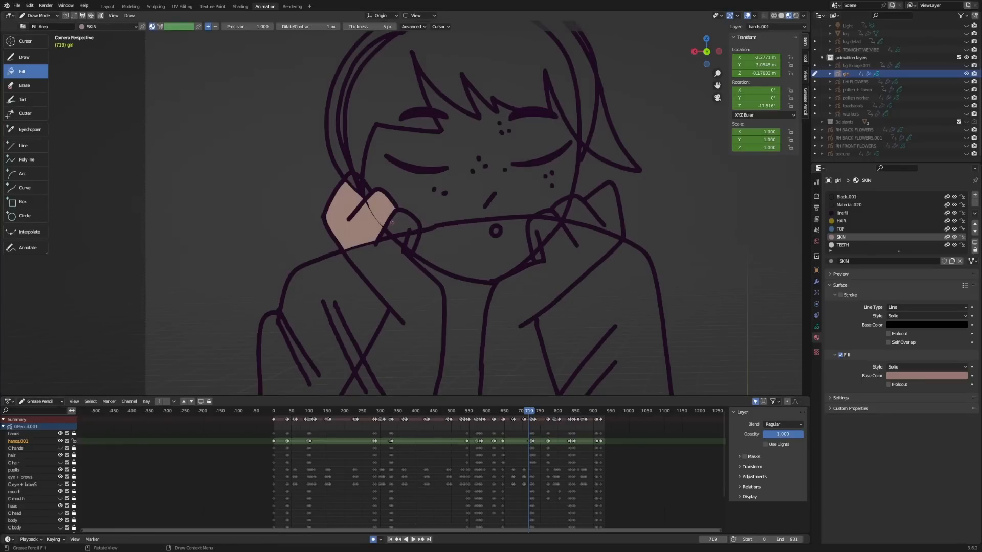
left_click(393, 222)
left_click(387, 261)
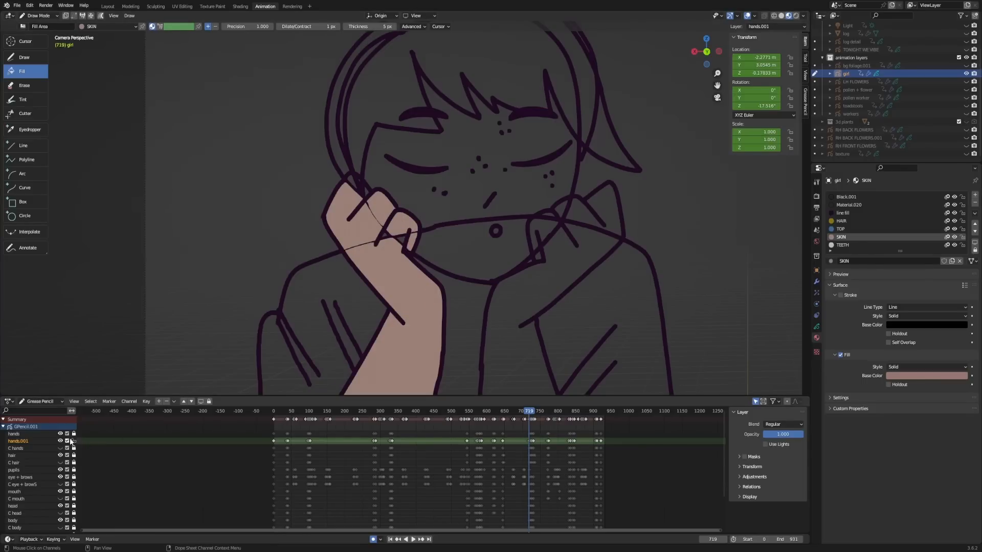
- Hide the body, head, facial feature and hair line layers, leaving only the hands layers shown
left_click(60, 520)
left_click(61, 506)
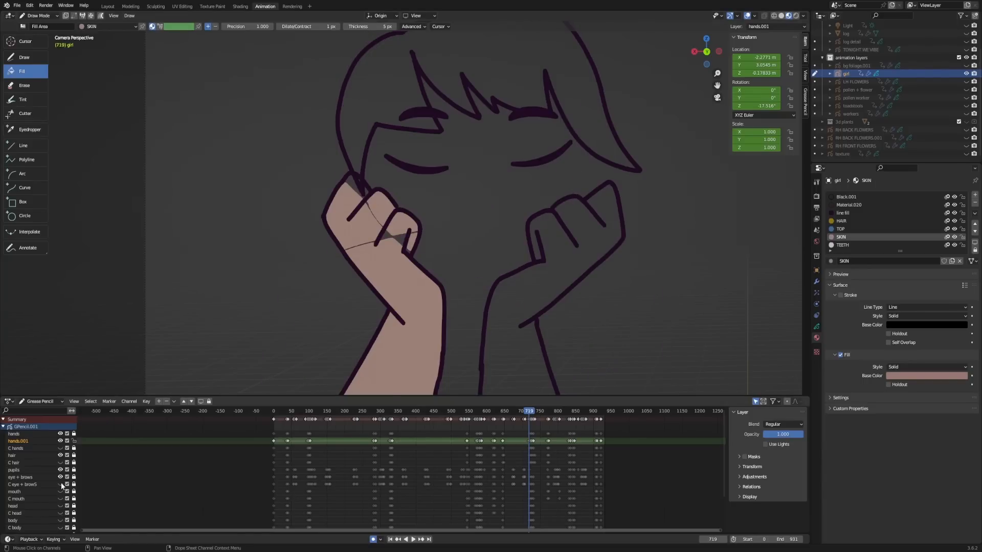
left_click(60, 478)
left_click(60, 455)
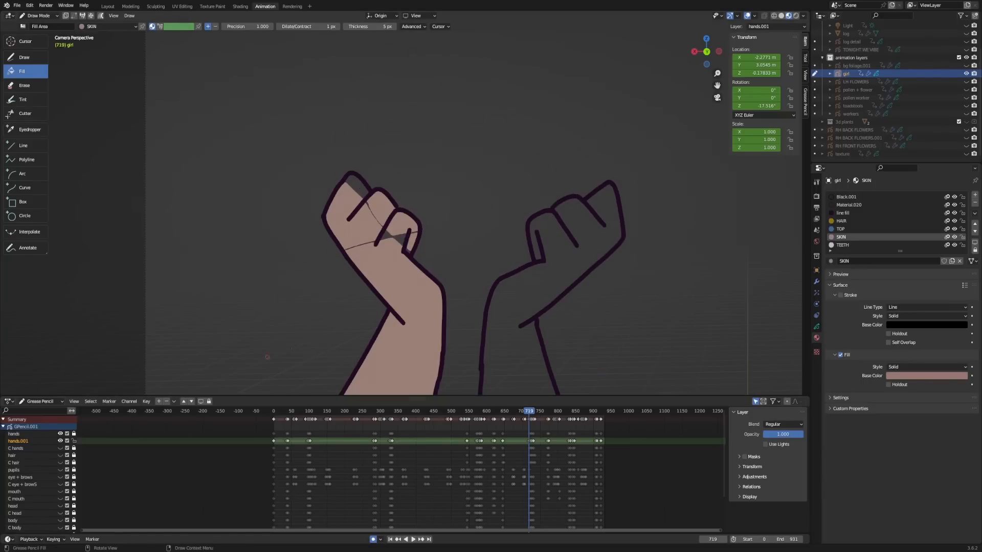
- Fill the other arm and the remaining gap beside the fingers with SKIN, and open the hands.001 layer's context options
left_click(554, 285)
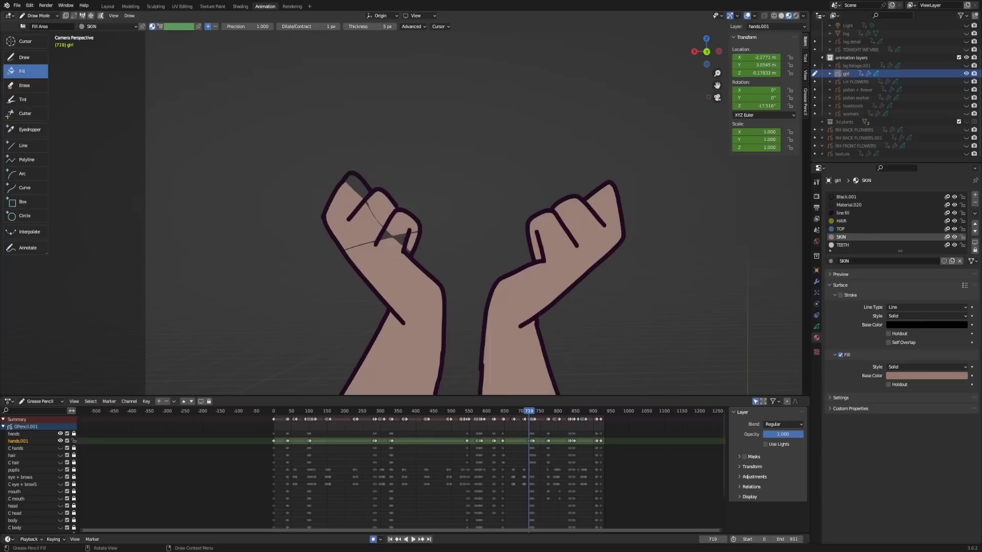
middle_click_drag(726, 203, 726, 102, "shift")
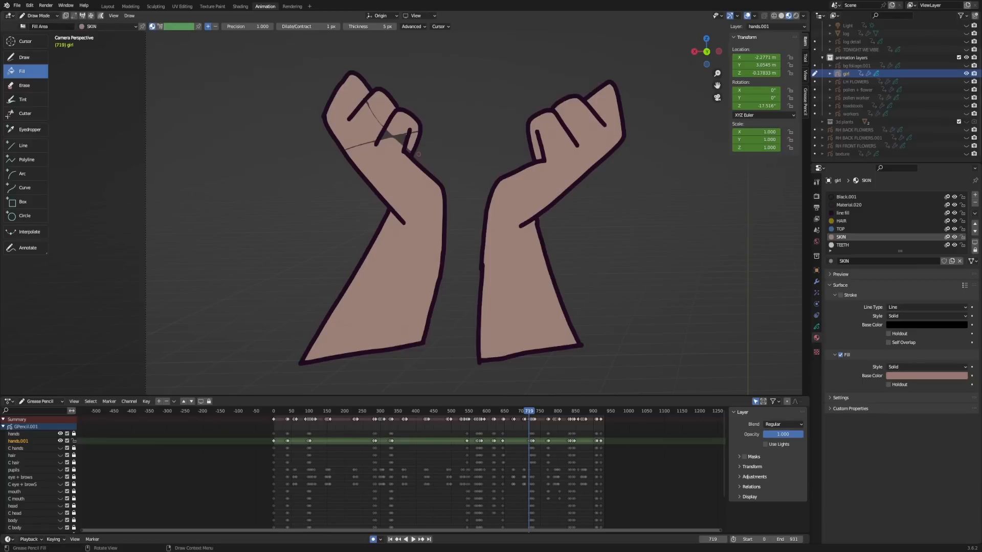
left_click(398, 141)
right_click(31, 441)
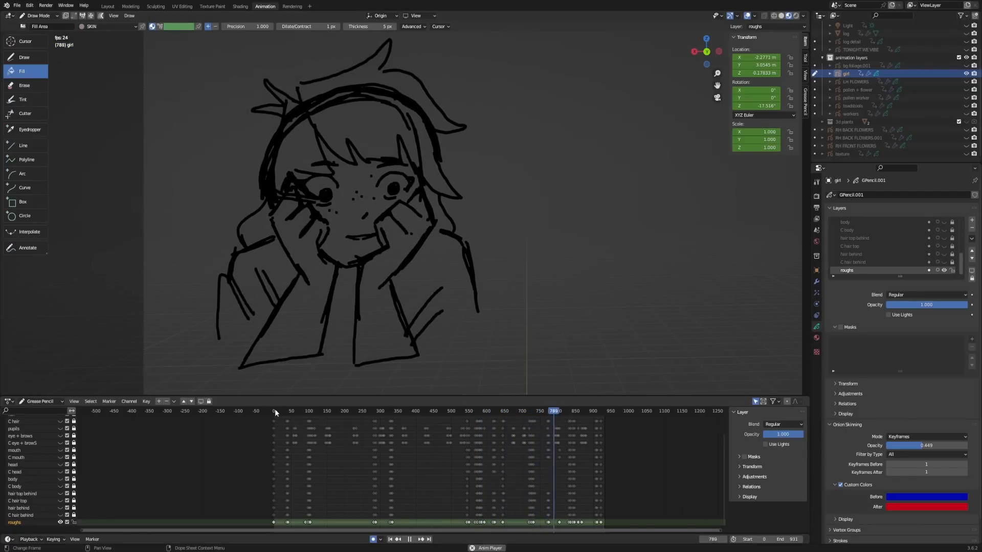
- Examine the girl's Noise modifier values and its Influence settings
left_click(816, 281)
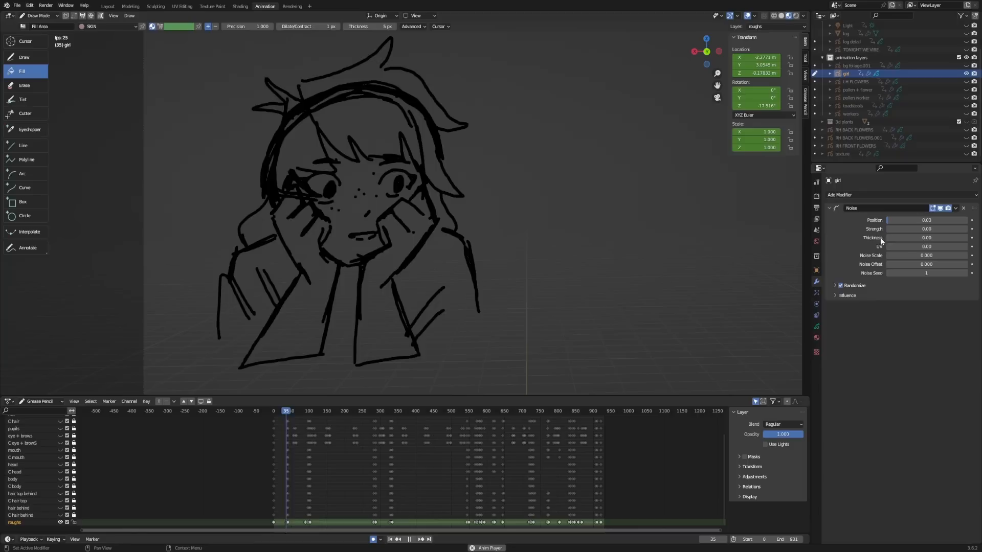
left_click(847, 296)
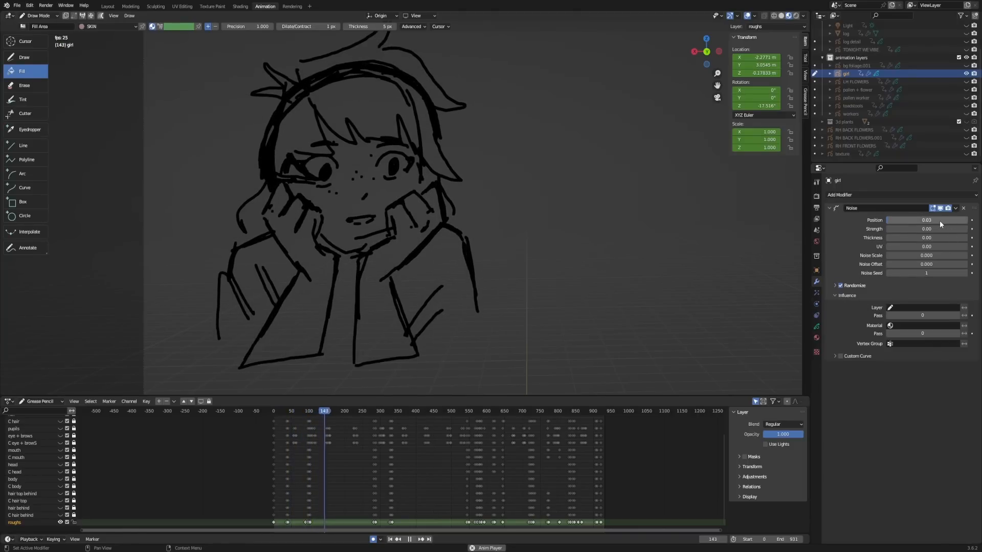
- Hide the girl's roughs layer and show all her line and colour layers, from C hair behind up to hands
left_click(61, 522)
left_click_drag(60, 515, 61, 435)
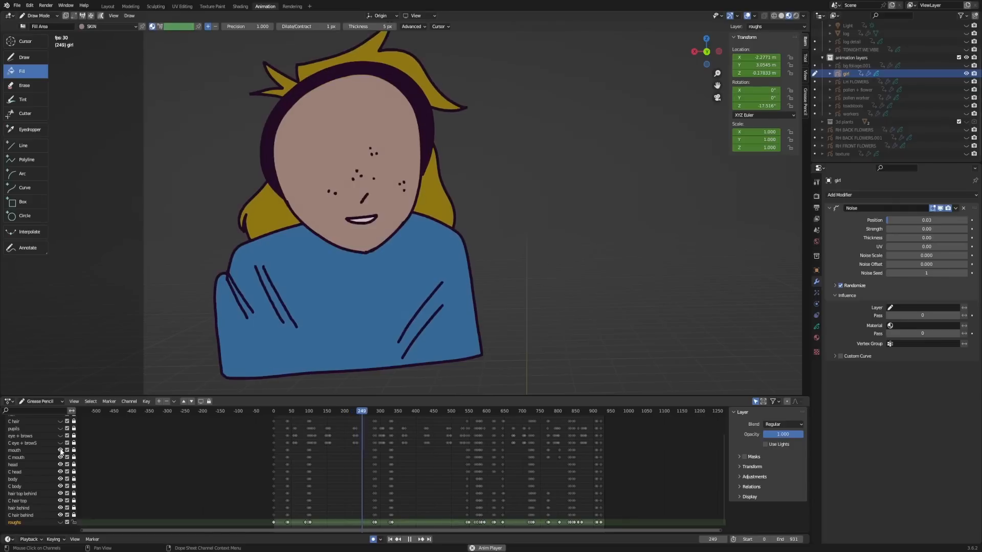
scroll(59, 422, "up", 3)
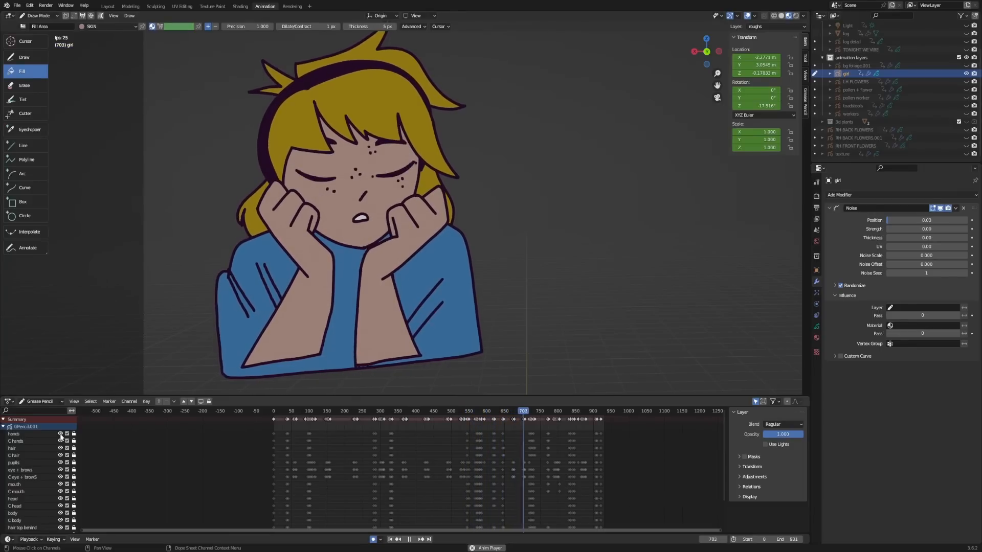
- Try Position, Strength and Thickness at 1.00 in the girl's Noise modifier, and change its Noise Scale, Offset and Seed
left_click_drag(892, 220, 942, 220)
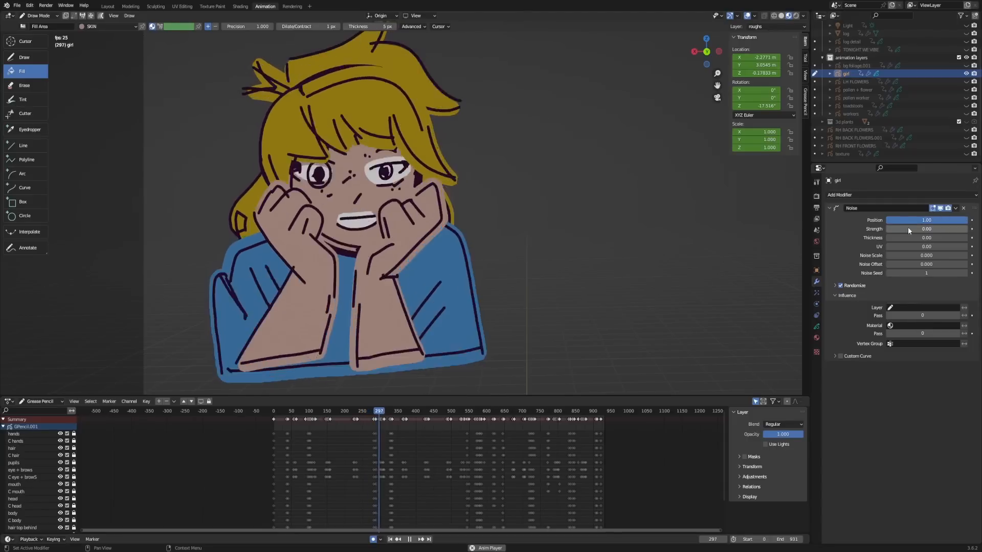
left_click_drag(907, 229, 967, 229)
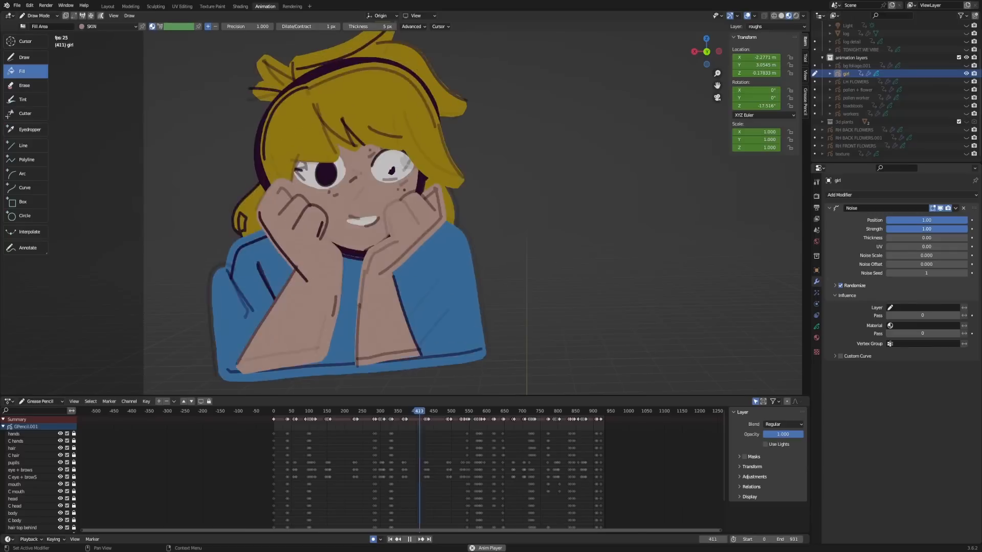
mouse_move(951, 229)
left_mouse_down()
mouse_move(897, 229)
mouse_move(968, 237)
left_mouse_up()
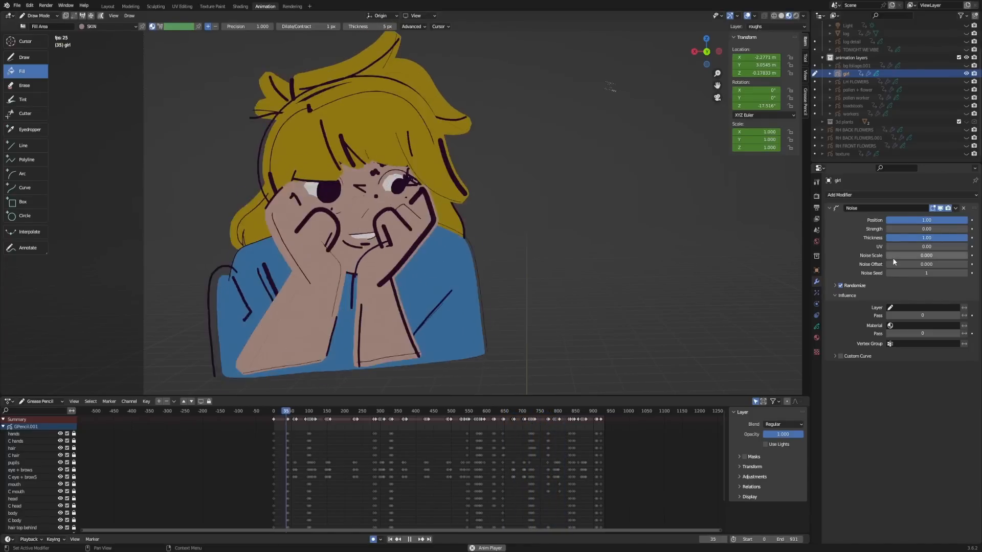
mouse_move(927, 255)
left_mouse_down()
mouse_move(968, 256)
mouse_move(894, 255)
mouse_move(933, 265)
mouse_move(906, 273)
left_mouse_up()
- Try limiting the Noise modifier's influence to the C hair behind layer, clear it, and restore the modifier's original values
left_click(912, 308)
left_click(913, 325)
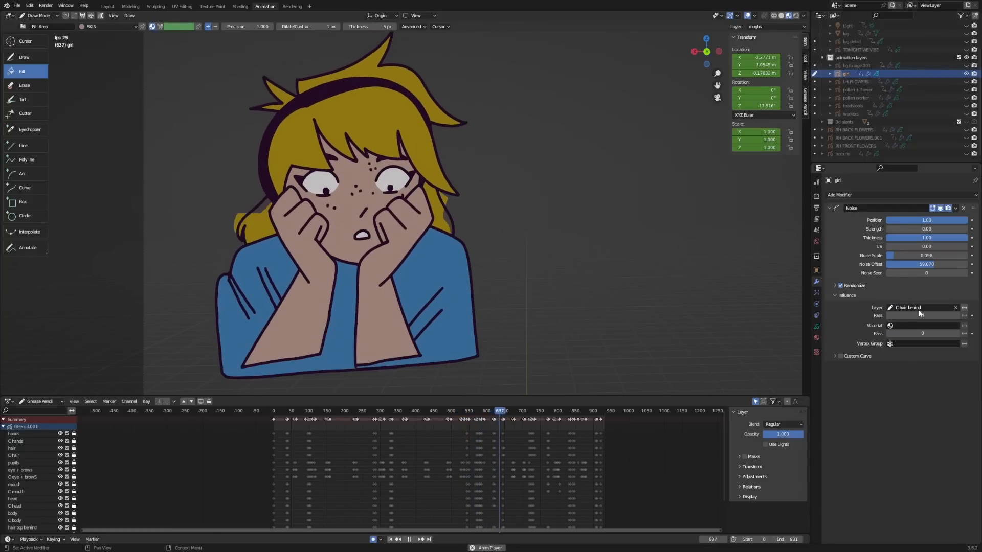
left_click(954, 308)
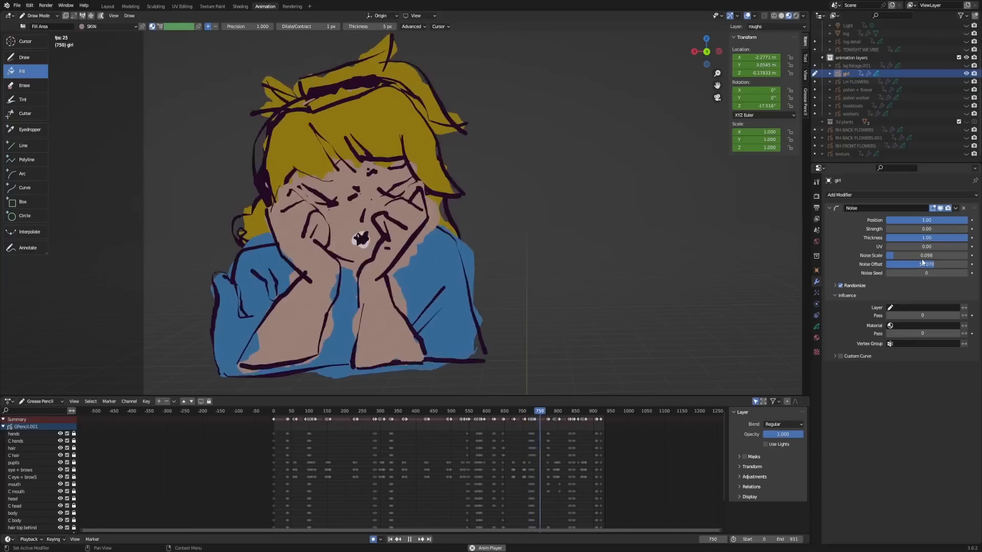
left_click_drag(925, 264, 886, 255)
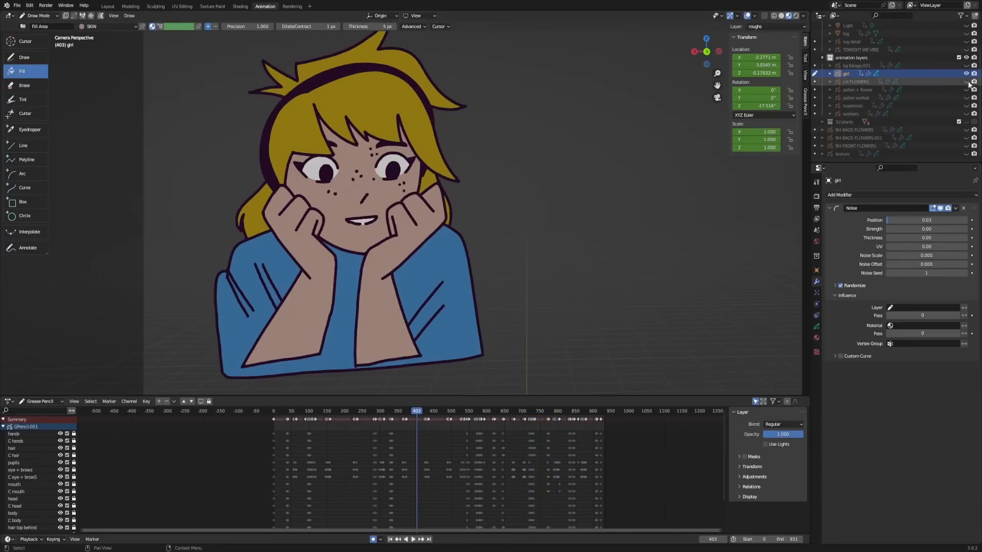
- Show the LH FLOWERS object, hide the girl, and switch drawing over to LH FLOWERS
left_click(965, 81)
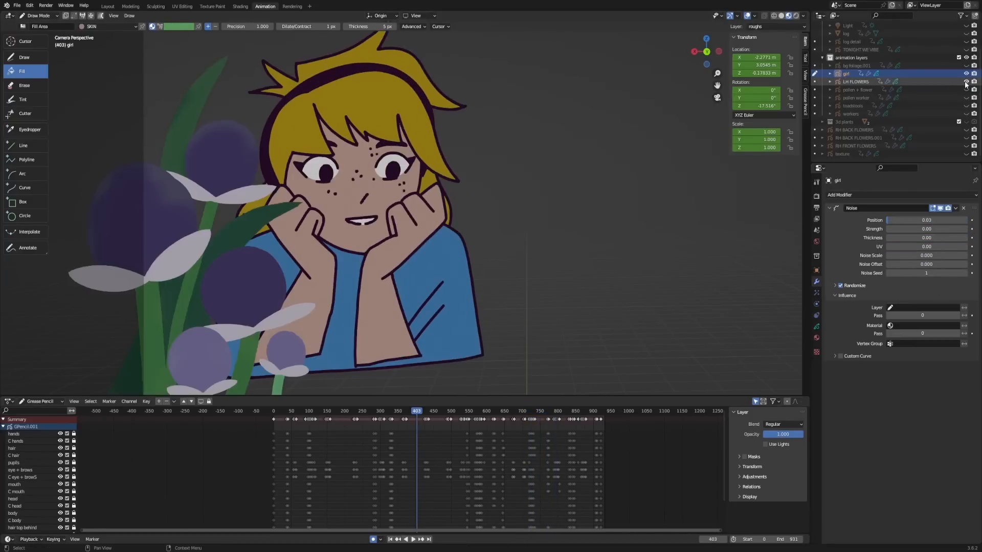
left_click(966, 73)
left_click(861, 80)
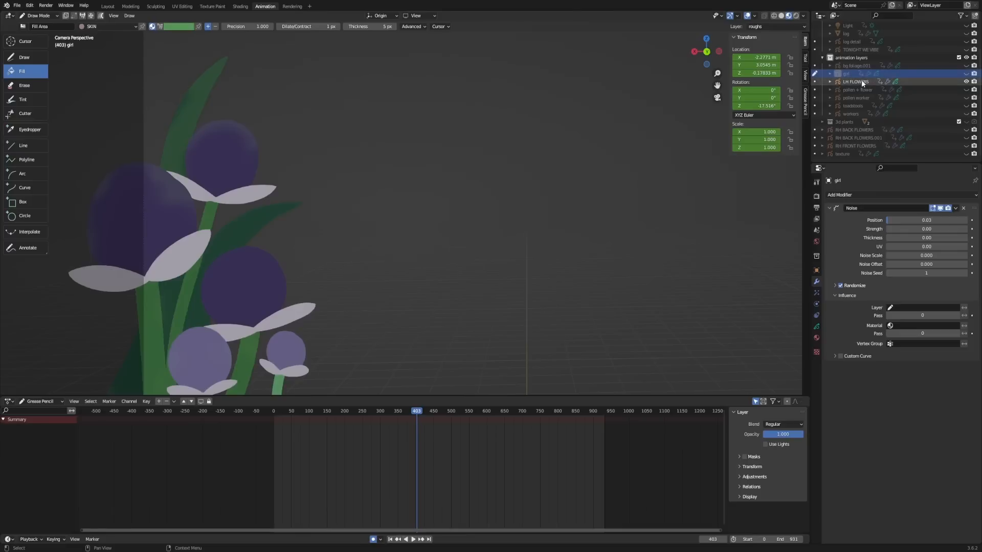
left_click(815, 82)
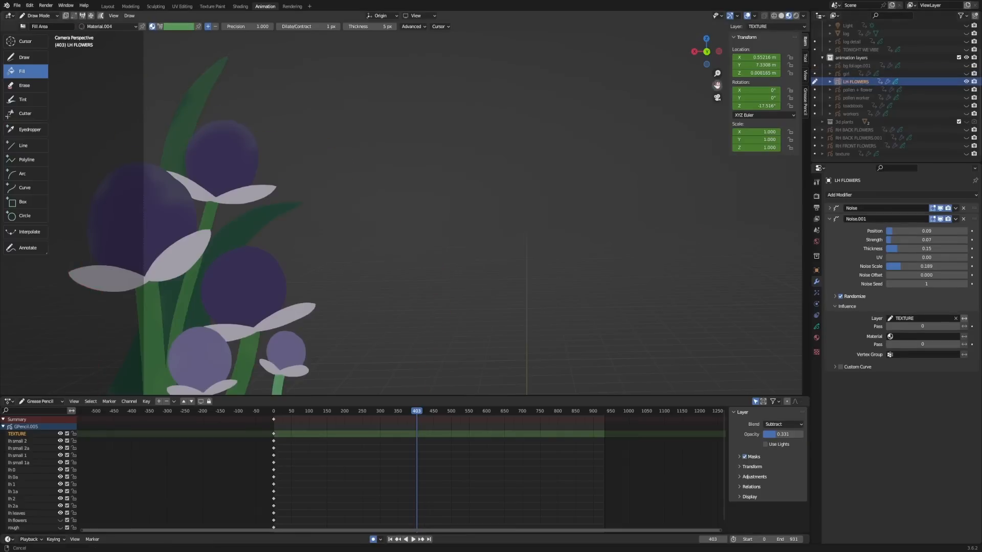
- Move the timeline to frame 103 and display the Grease Pencil layer settings of LH FLOWERS
left_click_drag(717, 85, 784, 21)
left_click_drag(717, 73, 712, 104)
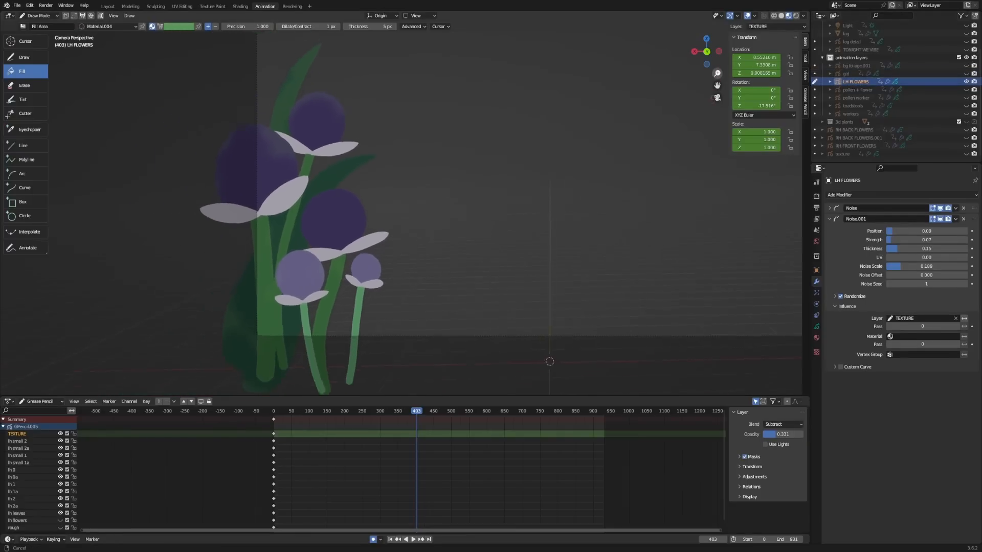
mouse_move(295, 414)
left_mouse_down()
mouse_move(274, 412)
mouse_move(375, 412)
mouse_move(310, 412)
left_mouse_up()
scroll(23, 450, "down", 1)
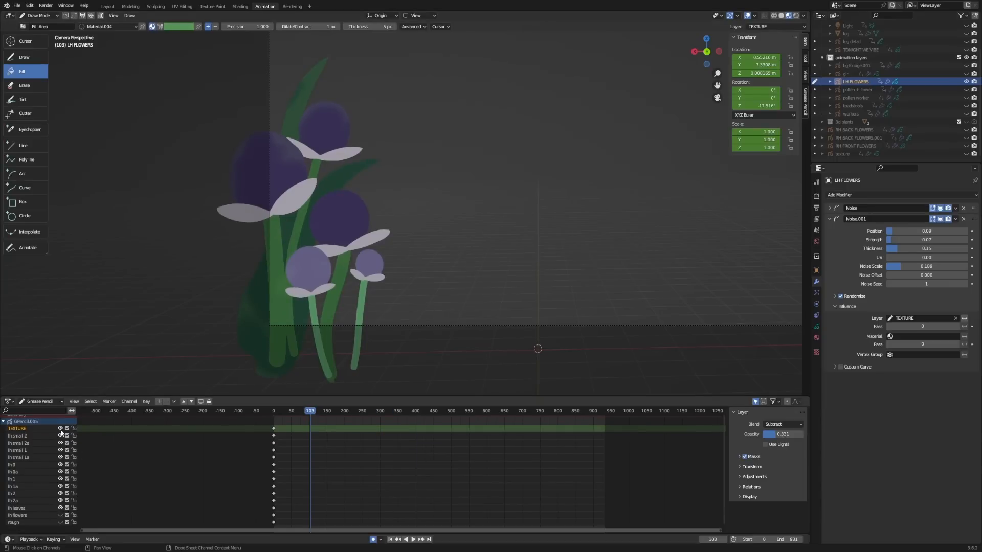
left_click(816, 326)
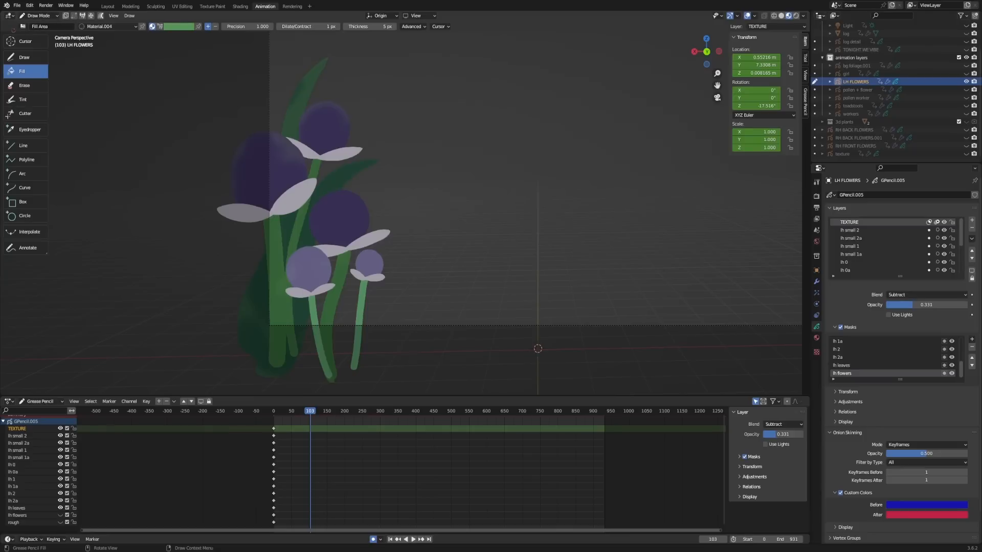
- Switch from the Fill tool to the Draw tool with the Ink Pen brush
left_click(23, 26)
left_click(20, 57)
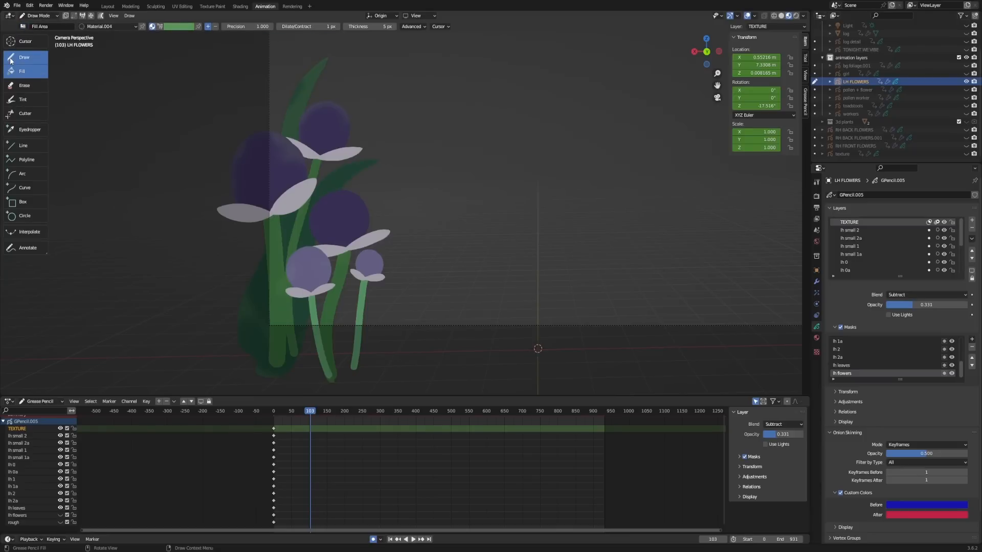
left_click(22, 26)
left_click(66, 51)
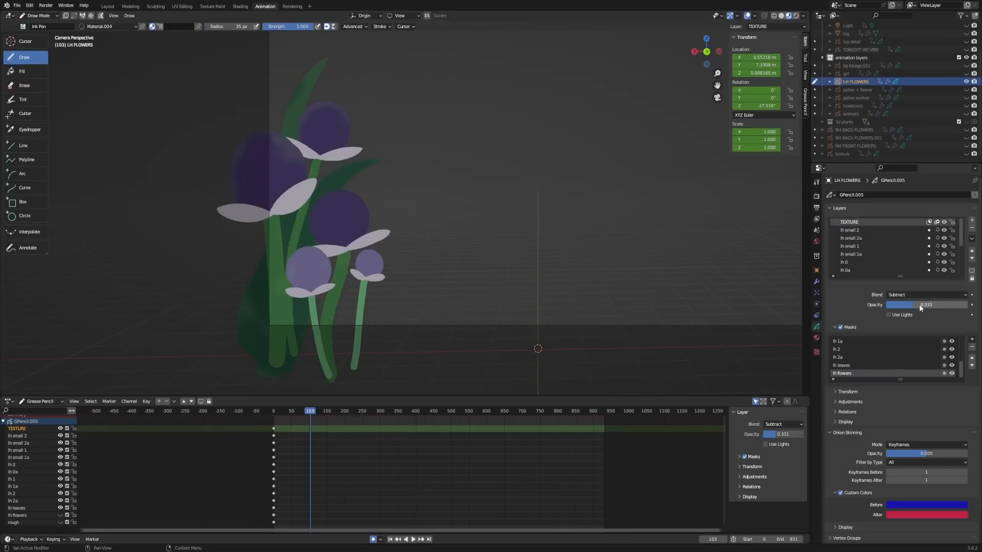
- Try the TEXTURE layer's opacity at 1.000, undo it, and look through its mask list and the layer list
left_click_drag(919, 305, 967, 305)
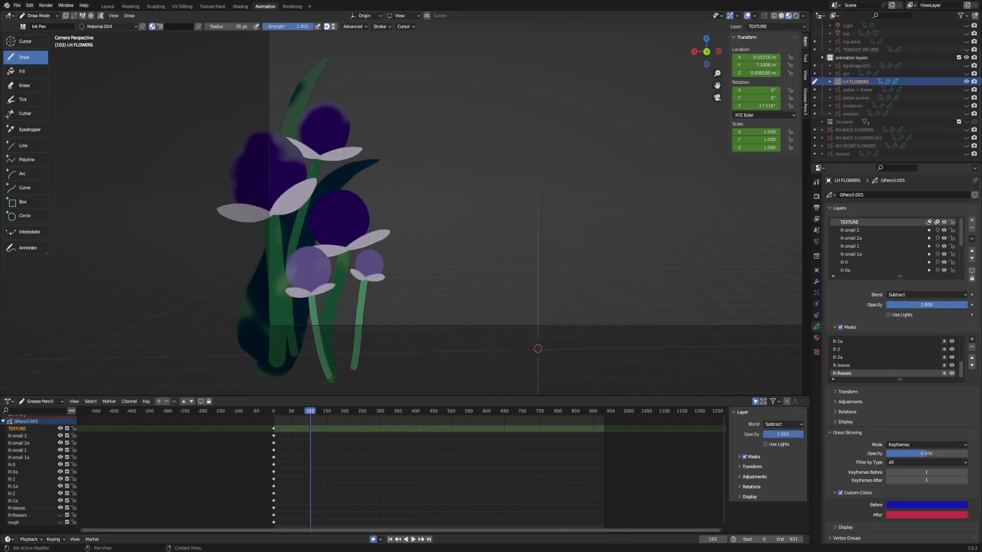
key("ctrl+z")
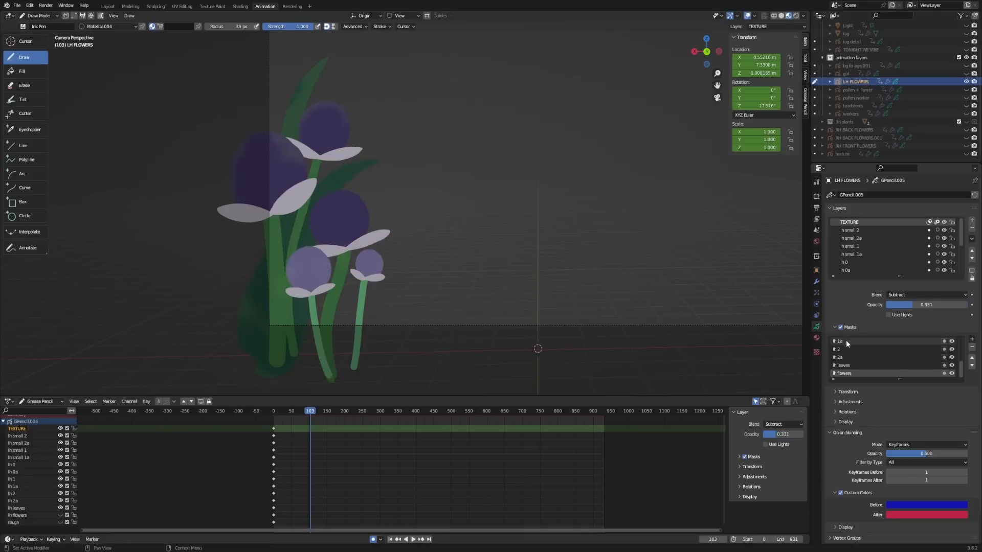
scroll(866, 348, "up", 7)
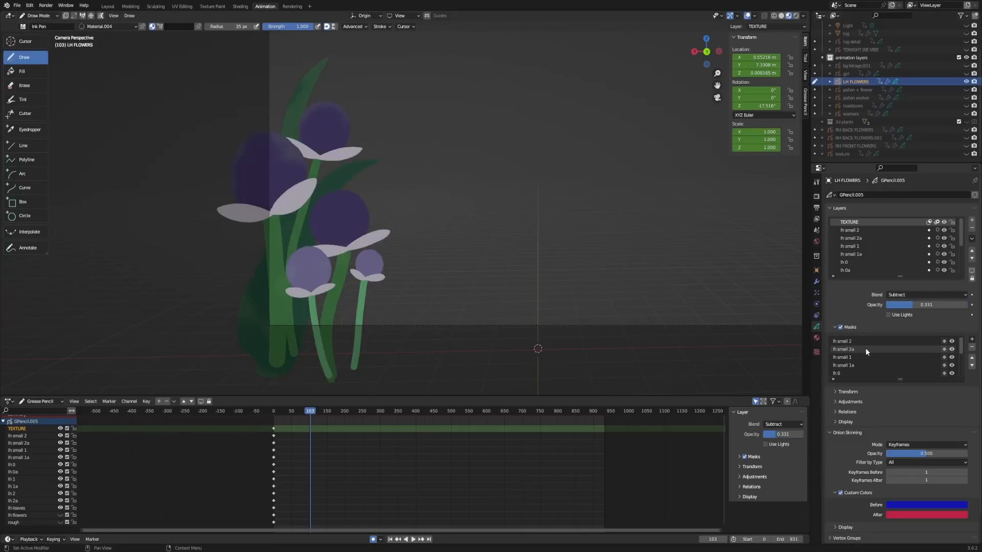
scroll(866, 256, "down", 7)
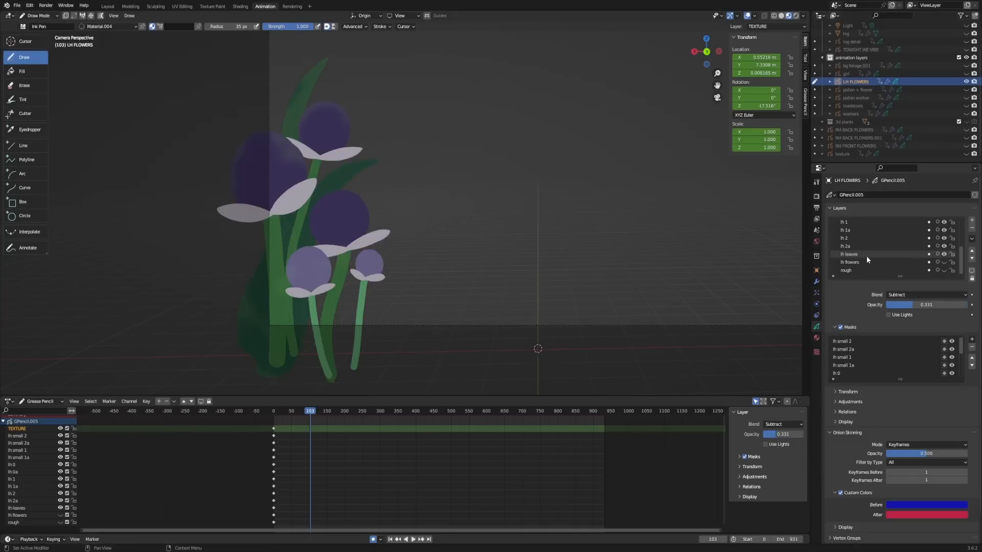
scroll(866, 255, "up", 7)
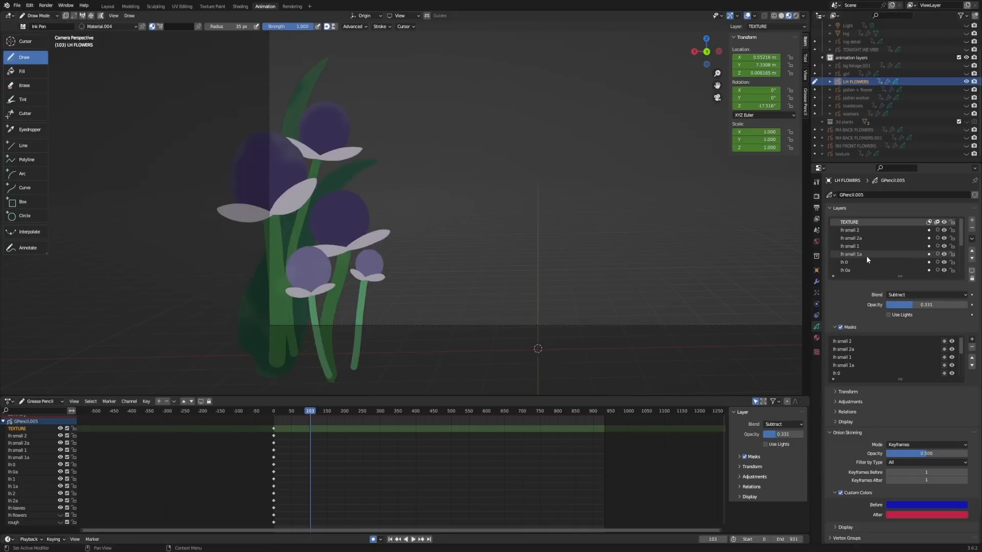
- Try the Regular blend mode at 1.000 opacity on the TEXTURE layer, undo the opacity change and return to Subtract
left_click(913, 295)
left_click(916, 305)
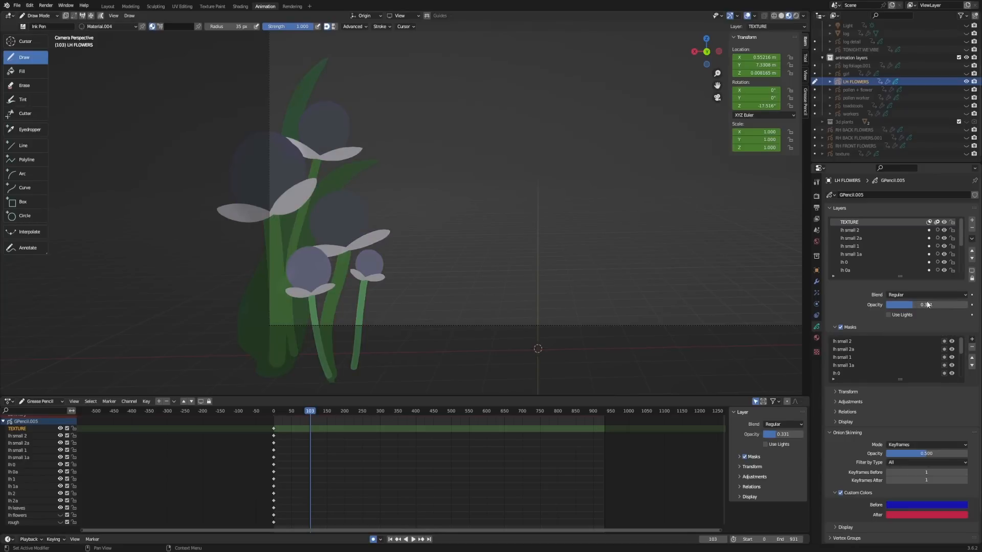
left_click_drag(917, 305, 969, 307)
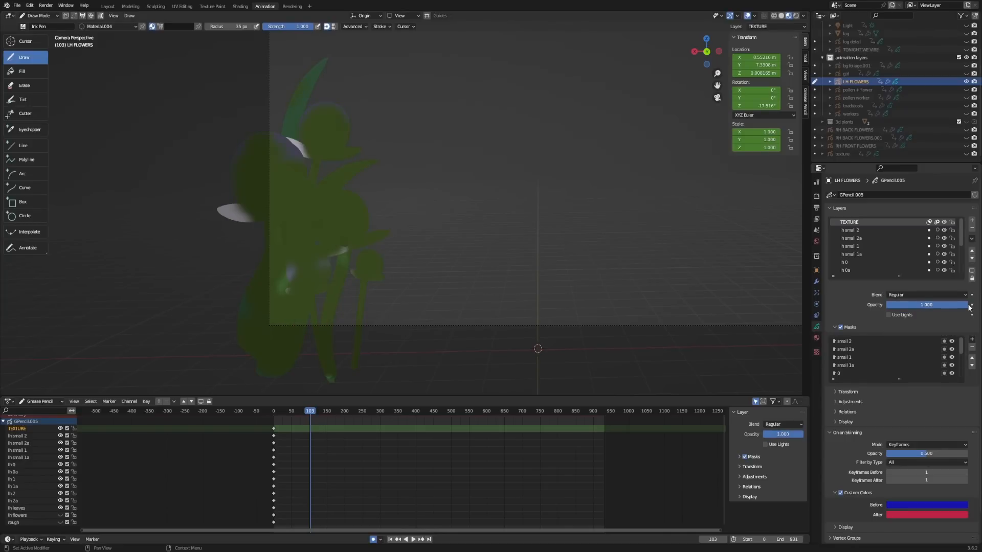
key("ctrl+z")
left_click(907, 295)
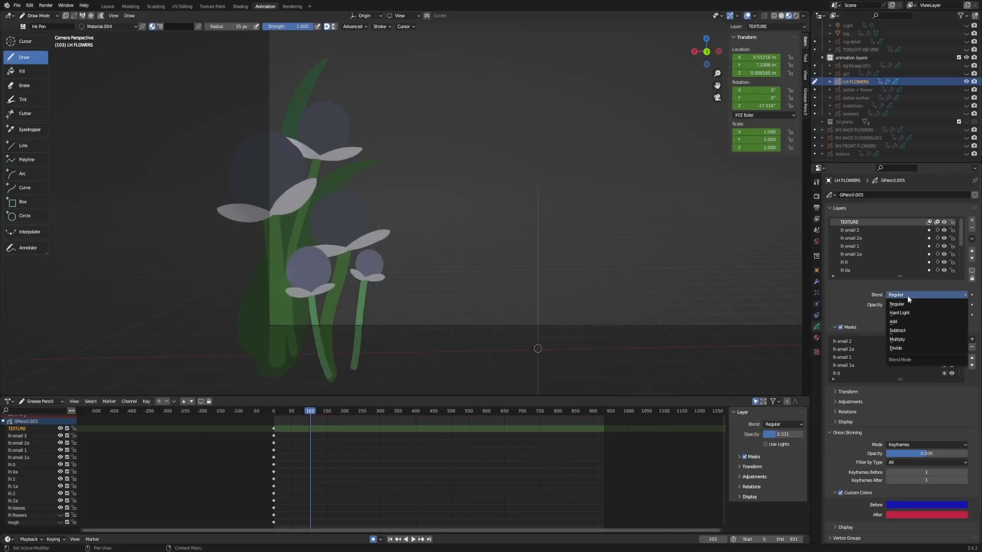
left_click(909, 332)
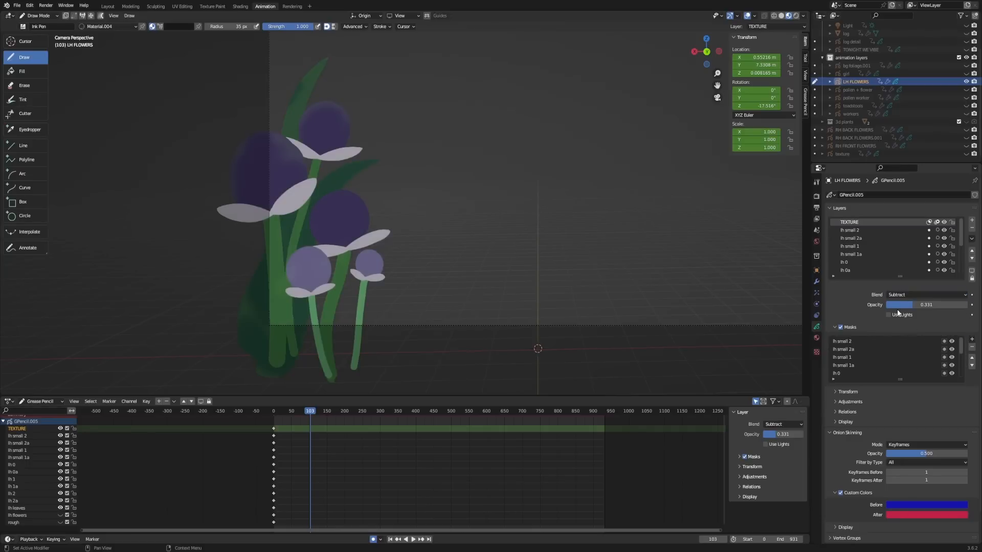
- Hide the TEXTURE, lh small, lh 0 and lh 1 layers, leaving only lh 2, lh 2a and lh leaves shown
left_click(944, 222)
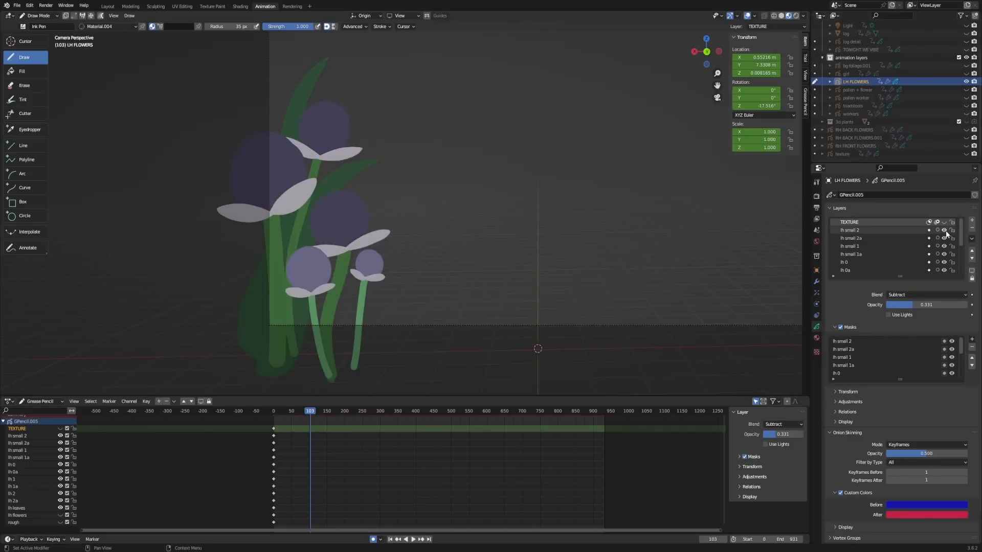
left_click(944, 230)
left_click(944, 231)
left_click(944, 230)
left_click(944, 230)
left_click_drag(944, 230, 944, 246)
left_click(944, 255)
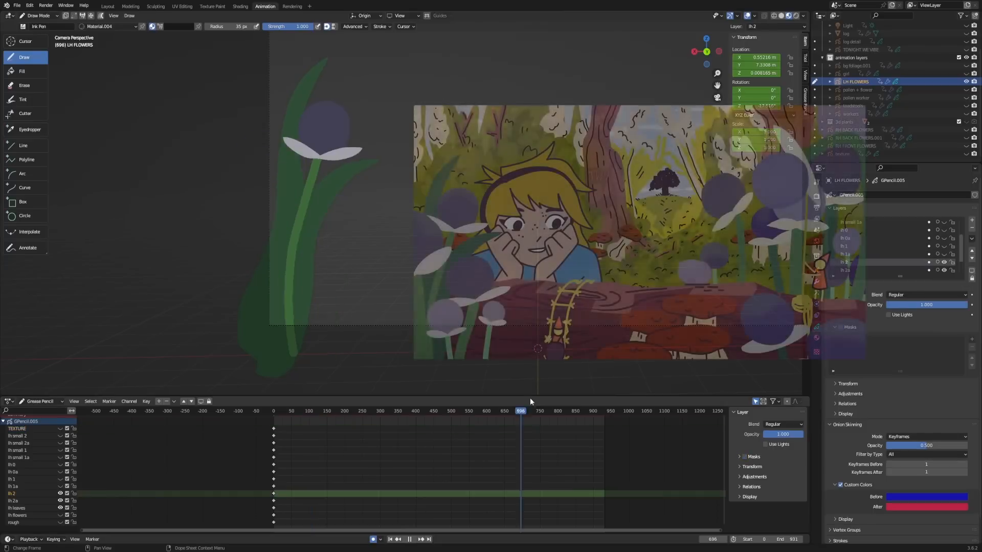
- Move the timeline to frame 5 and show the hidden lh flower layers and the TEXTURE layer again
left_click_drag(530, 399, 275, 434)
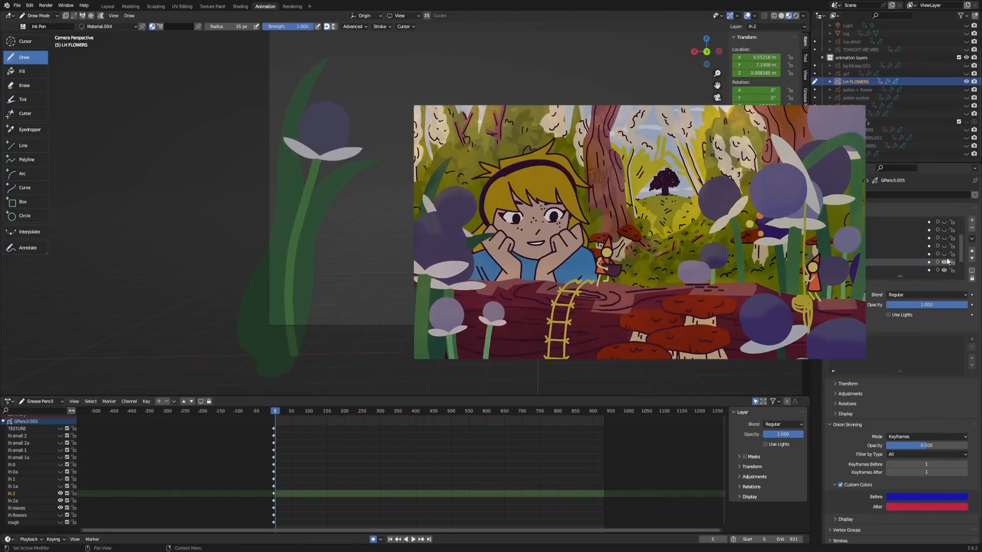
left_click_drag(944, 254, 945, 223)
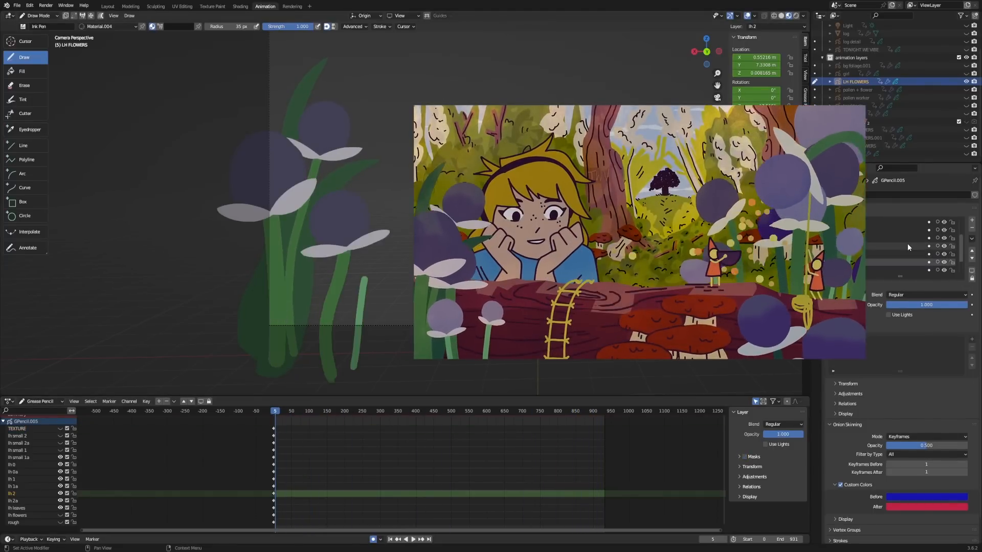
scroll(907, 245, "up", 4)
left_click(945, 246)
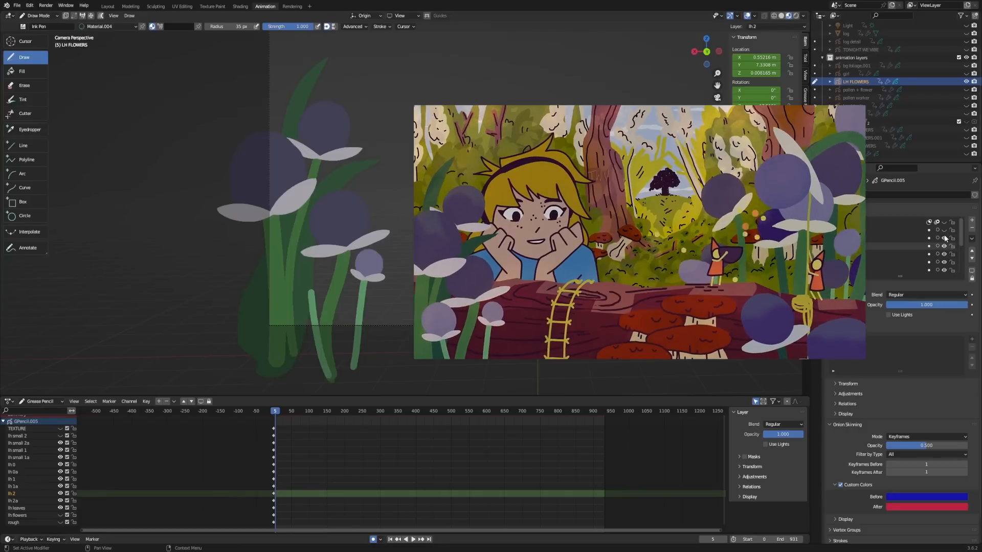
left_click_drag(944, 238, 943, 222)
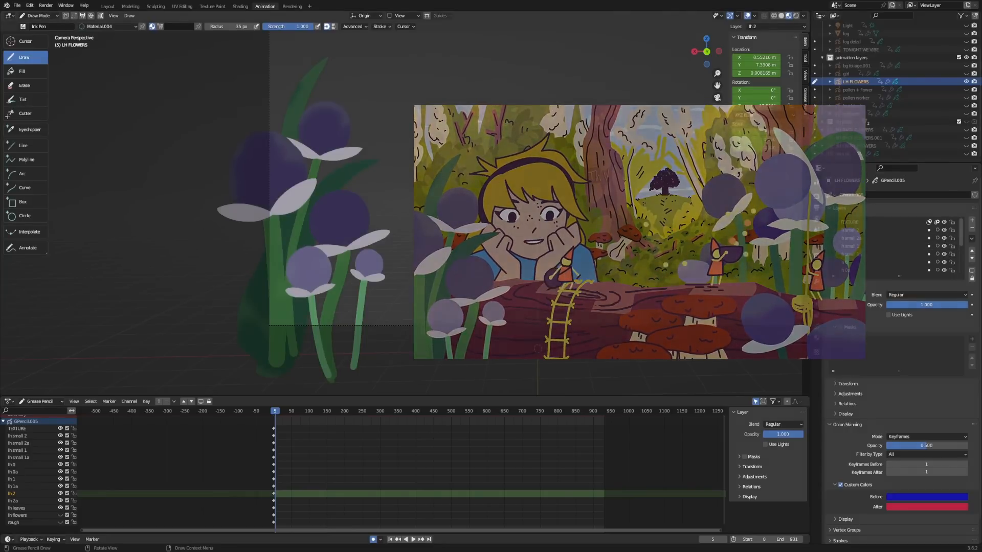
- Examine both Noise modifiers of LH FLOWERS, expanding the first one's values and its Influence settings
left_click(817, 281)
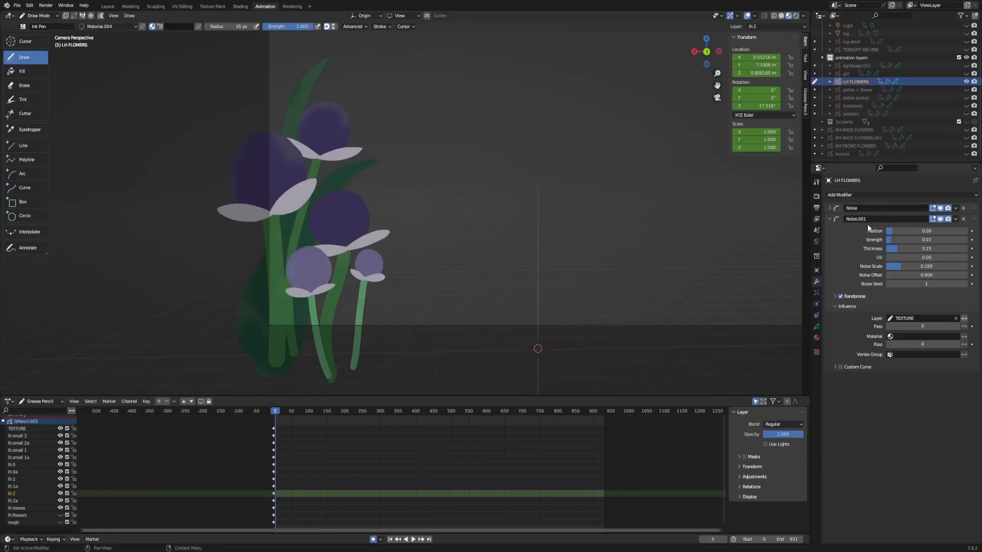
left_click(829, 208)
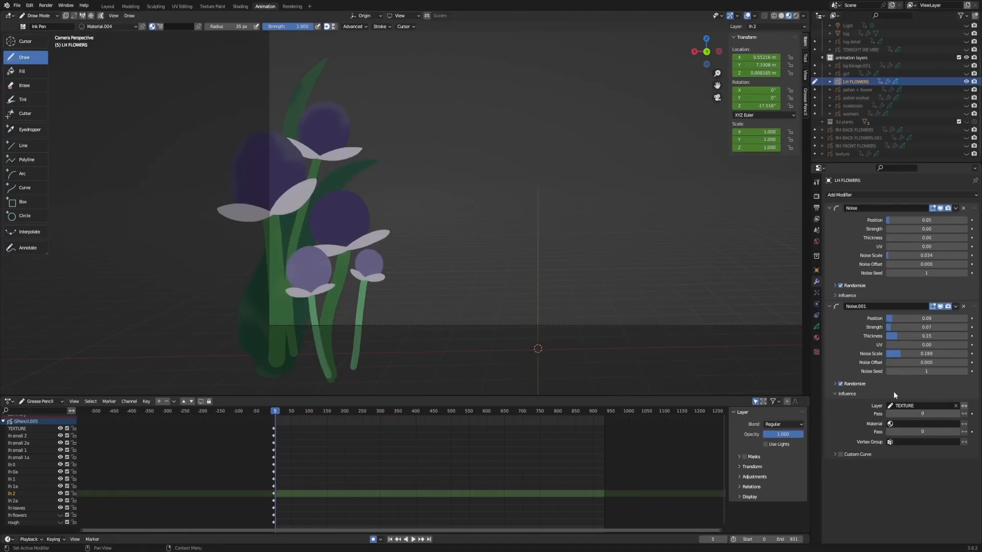
left_click(864, 295)
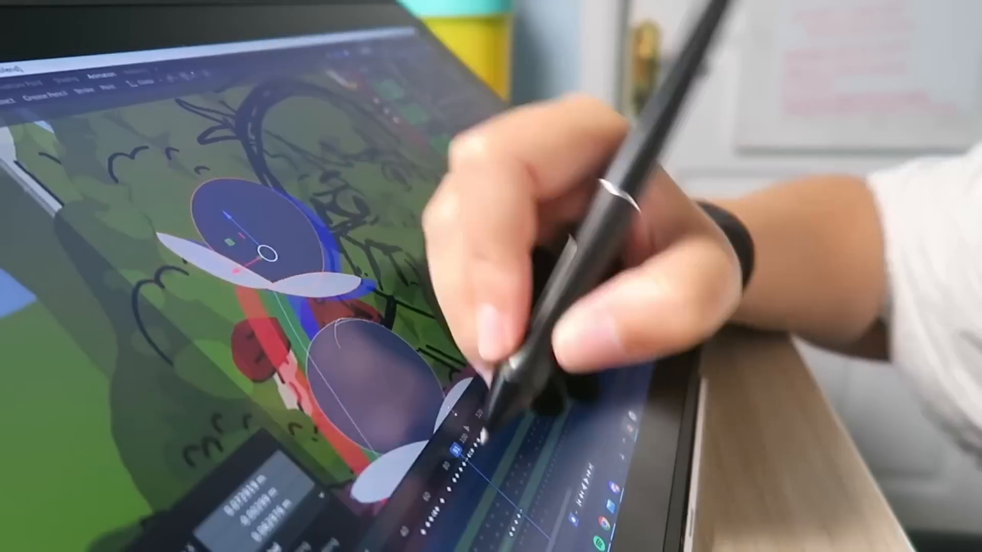
mouse_move(455, 450)
left_mouse_down()
mouse_move(464, 438)
mouse_move(459, 446)
left_mouse_up()
mouse_move(267, 253)
left_mouse_down()
mouse_move(250, 256)
mouse_move(264, 255)
left_mouse_up()
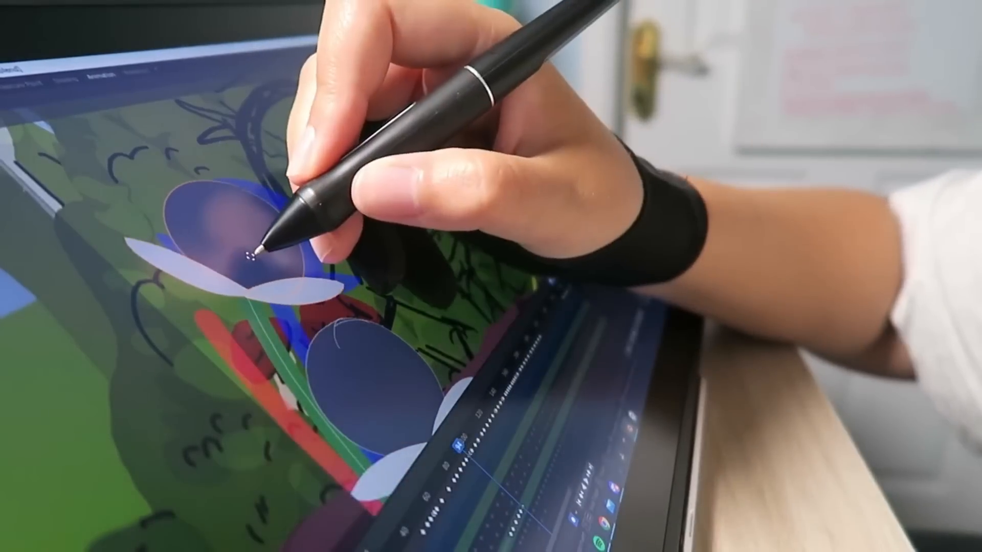
left_click_drag(459, 444, 464, 438)
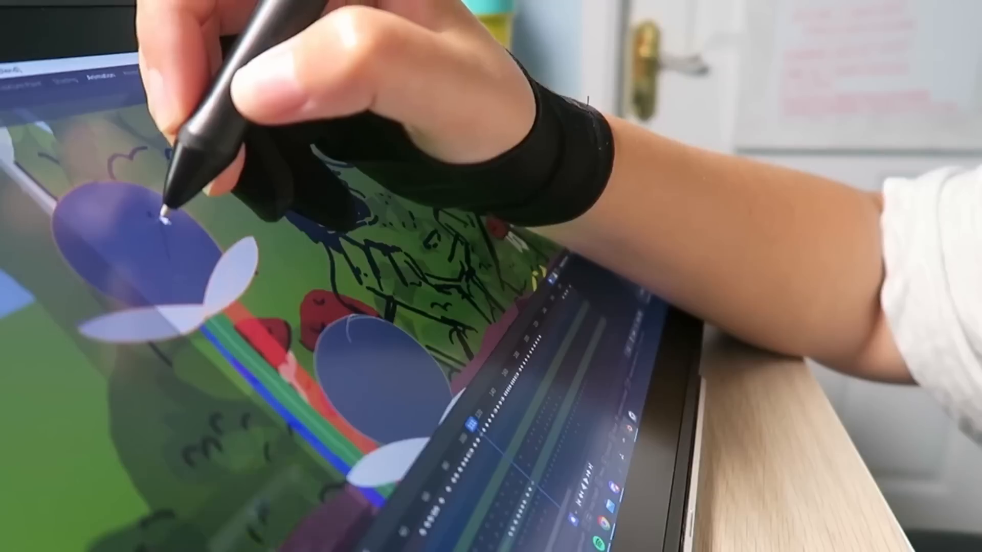
left_click_drag(165, 217, 169, 213)
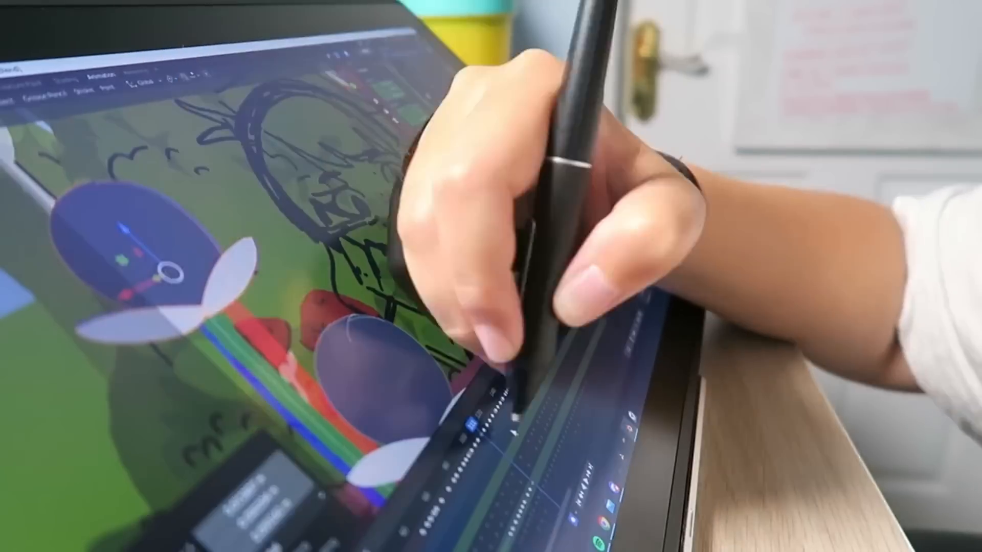
left_click_drag(480, 425, 477, 431)
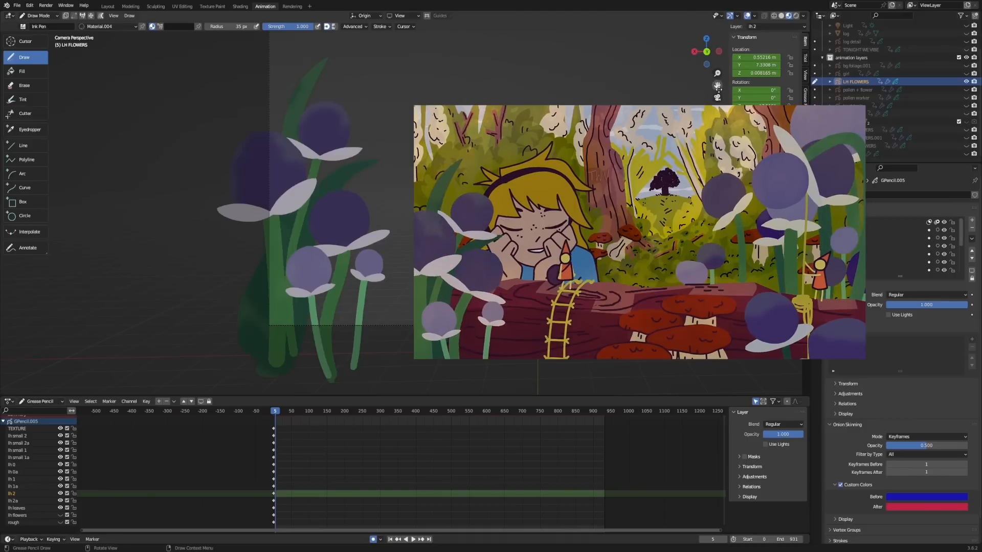
- Show the pollen + flower object, make it the active drawing object, and fit all its keyframes in the timeline
left_click_drag(718, 88, 617, 136)
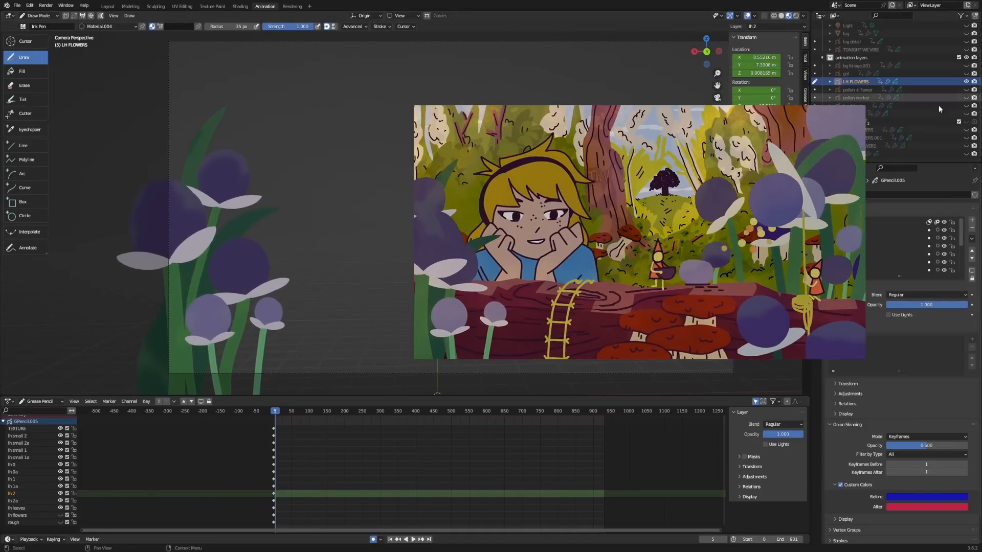
left_click(926, 89)
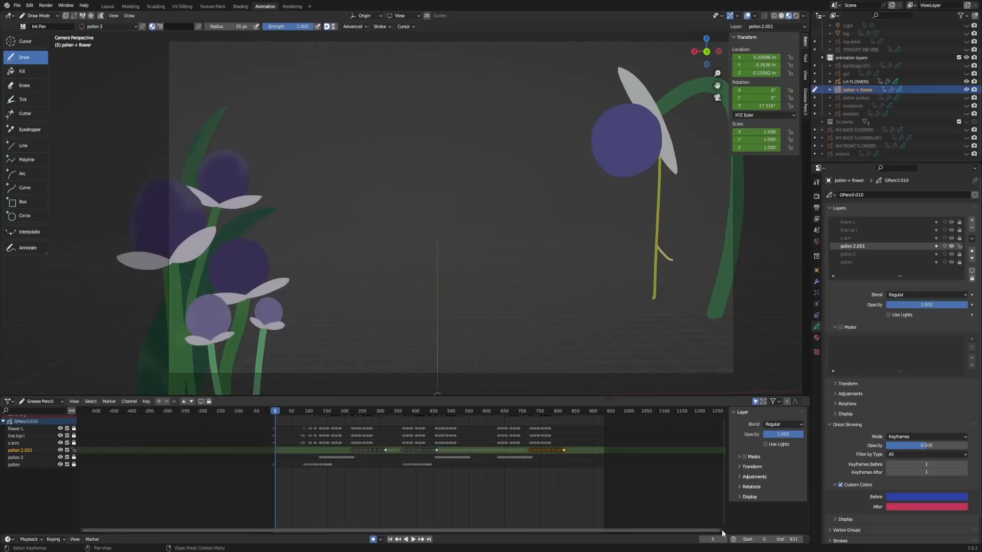
left_click_drag(721, 530, 517, 514)
key("Home")
left_click(299, 494)
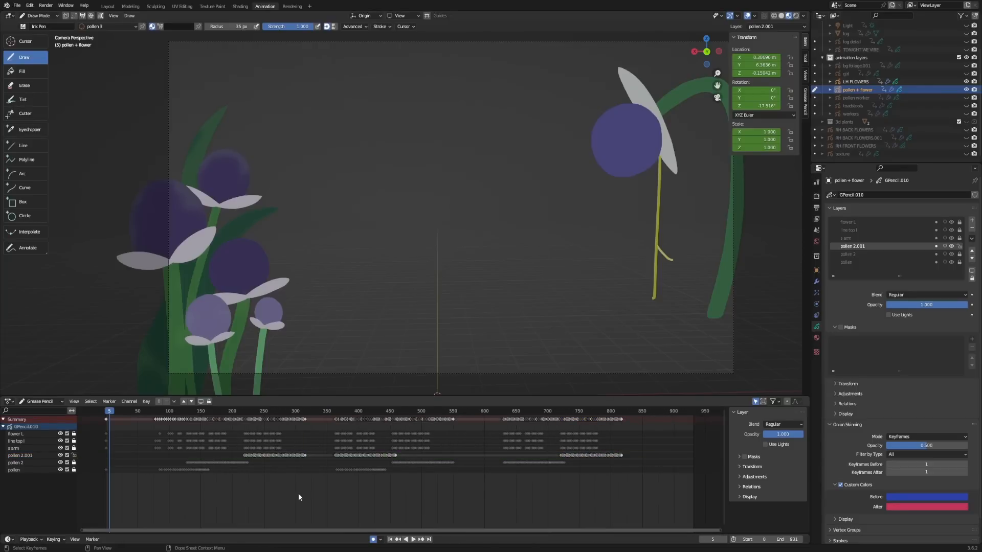
- Unlock the flower L, line top l, s.arm and pollen 2 layers, make flower L active and go to frame 126
left_click_drag(75, 450, 74, 438)
left_click(74, 462)
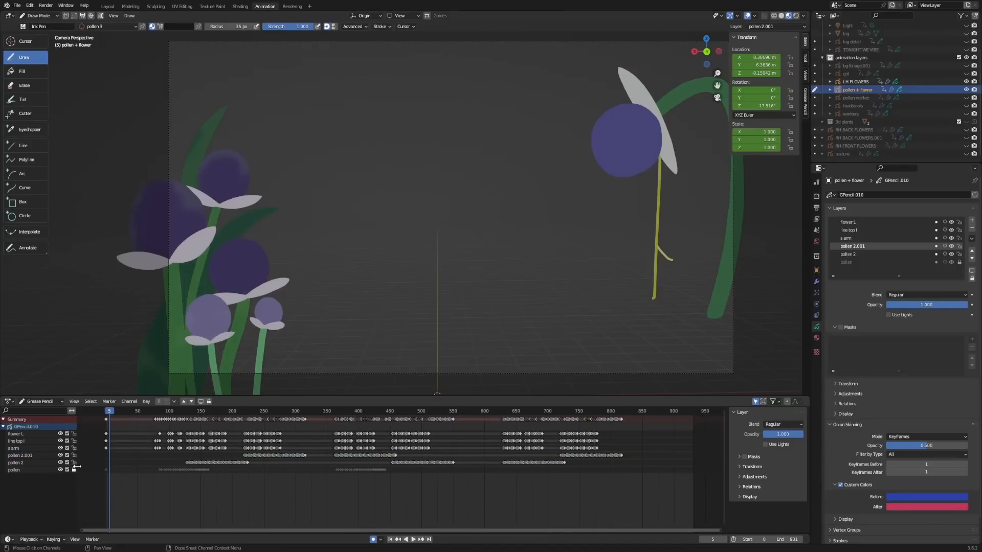
left_click(31, 433)
left_click_drag(131, 412, 186, 414)
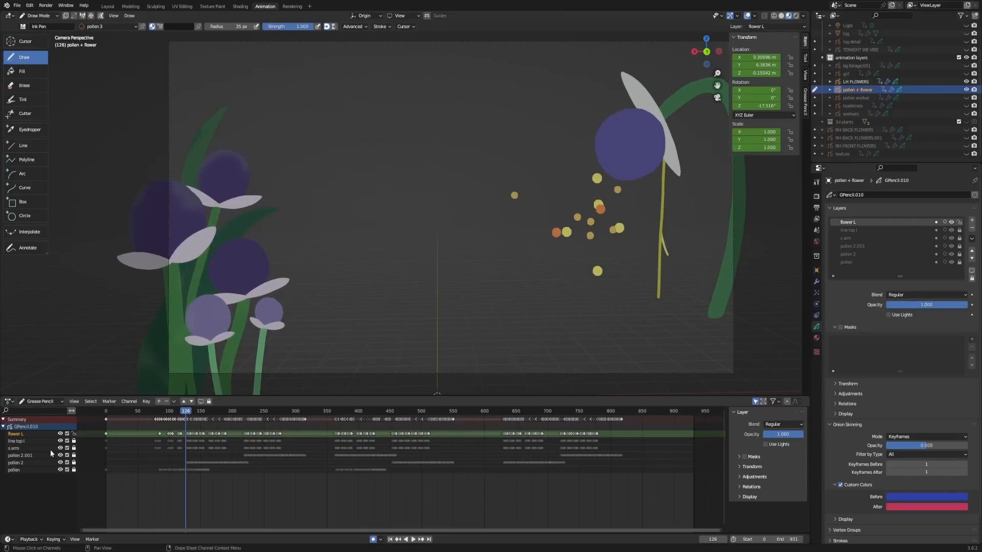
- Switch the flower L and pollen layers' visibility off and on again to check what each contains
left_click(60, 434)
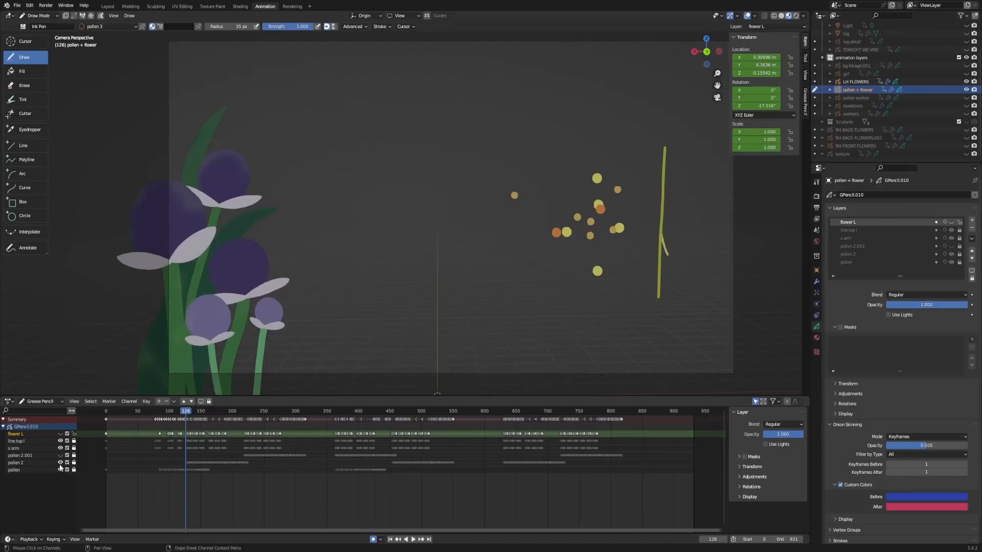
left_click(60, 470)
left_click(60, 470)
left_click(61, 434)
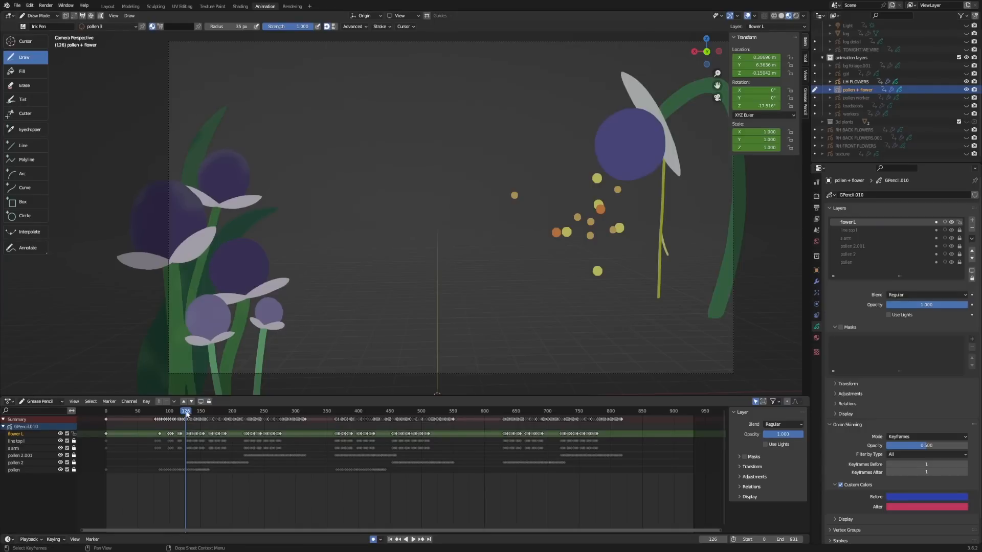
- Step through the flower's keyframes around frames 116 to 128 to examine its movement
left_click_drag(186, 412, 171, 413)
key("Up")
key("Up")
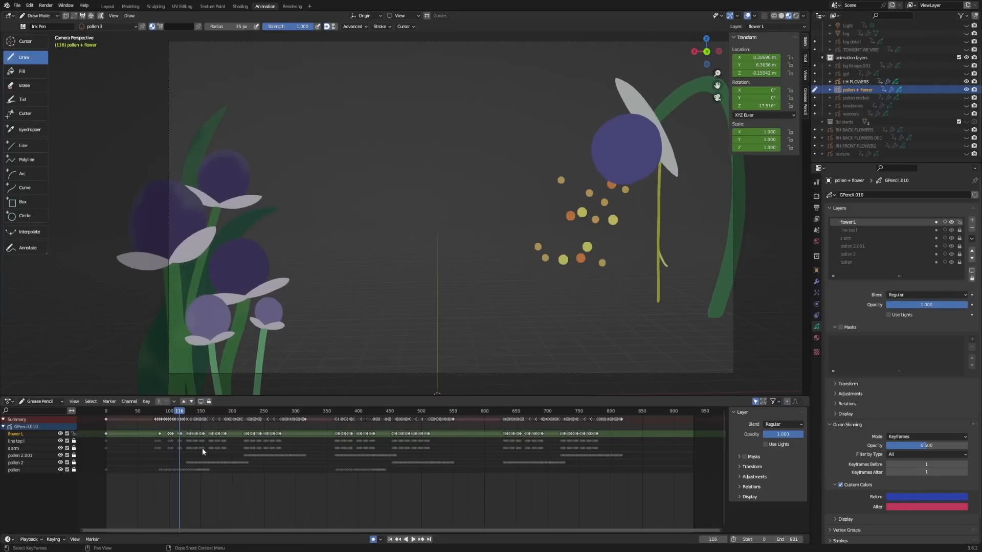
key("Up")
key("Up")
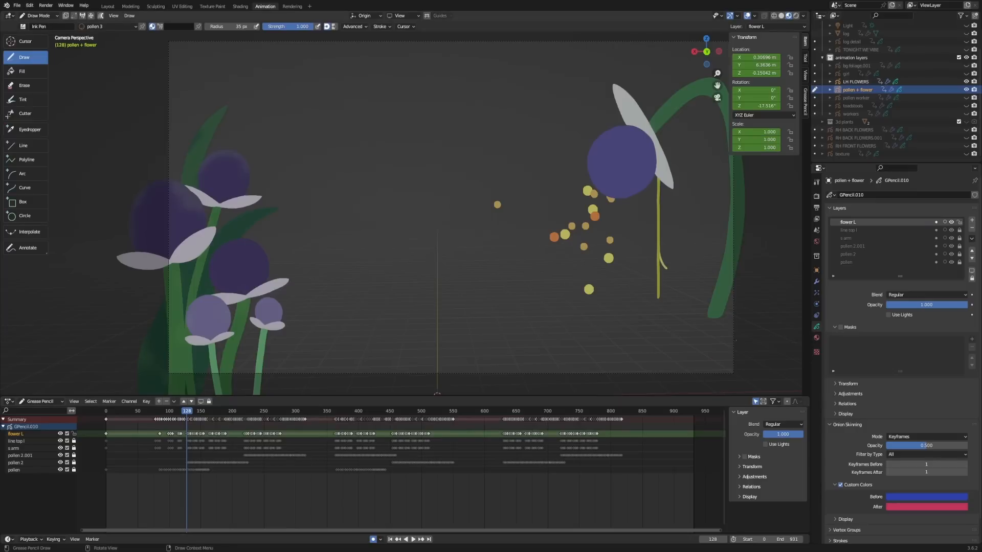
- Show the pollen worker object, play the pollen animation from an earlier frame, and stop at frame 142
left_click(966, 97)
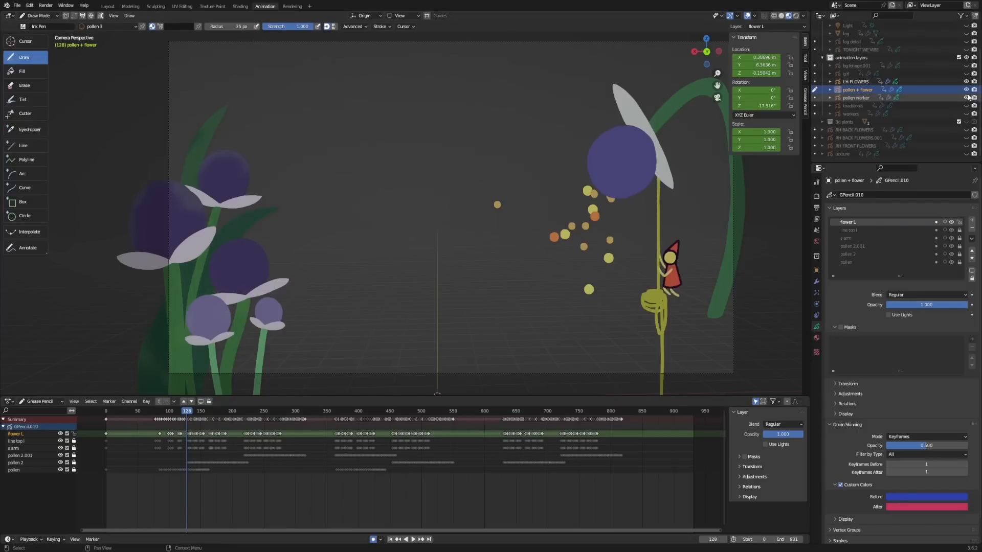
left_click(122, 412)
key("space")
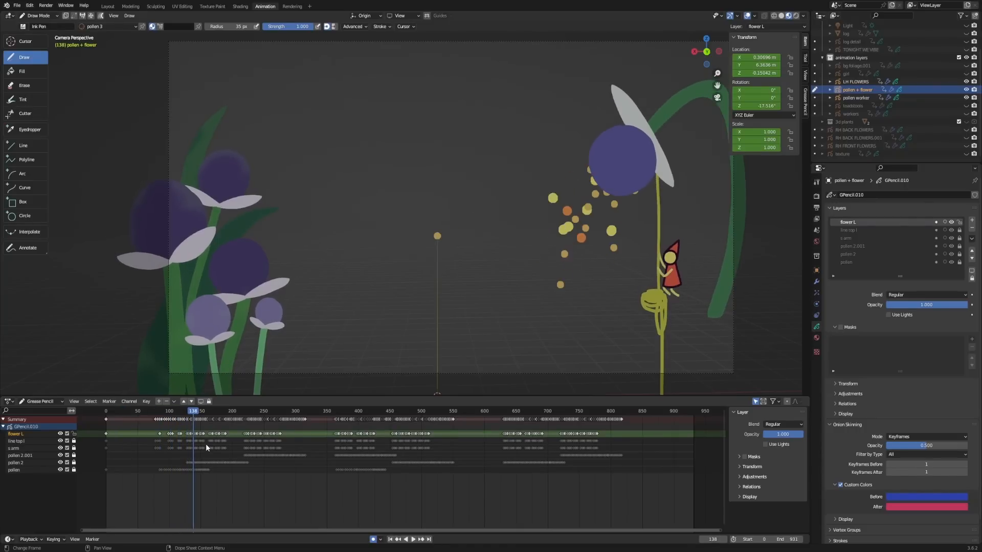
key("Right")
key("Right")
- Orbit around the scene to view the depth of the layers, return to the camera view and start playback
mouse_move(707, 51)
left_mouse_down()
mouse_move(757, 77)
mouse_move(790, 112)
mouse_move(715, 51)
left_mouse_up()
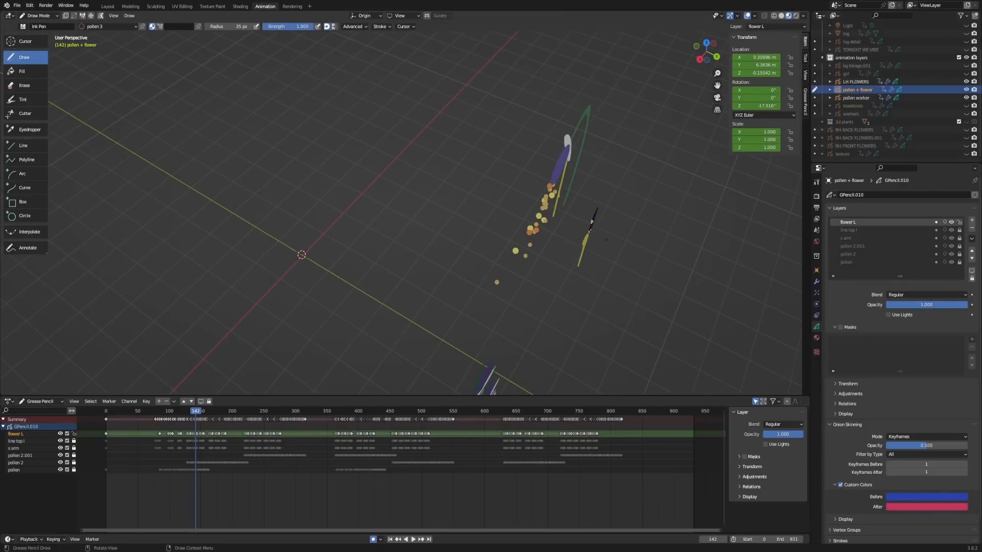
left_click(718, 98)
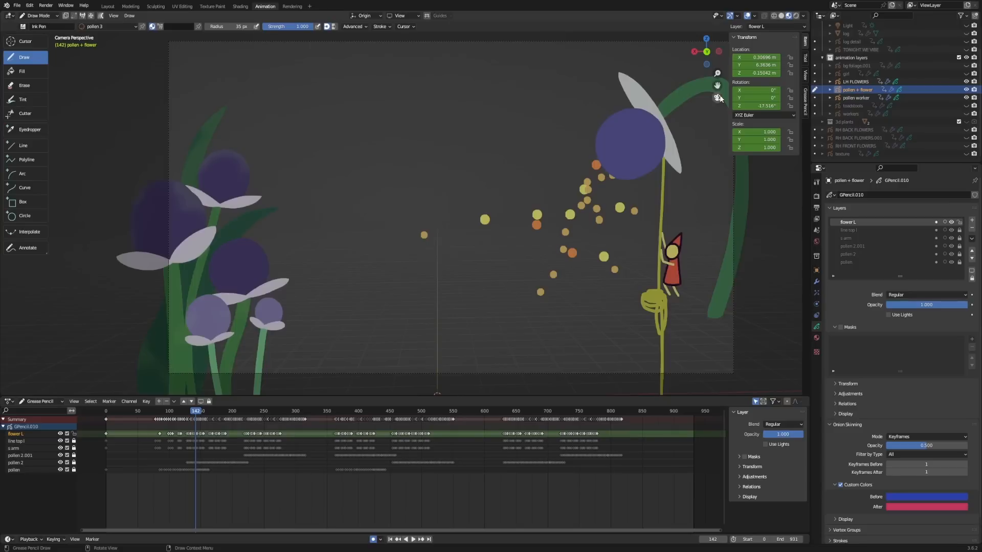
key("space")
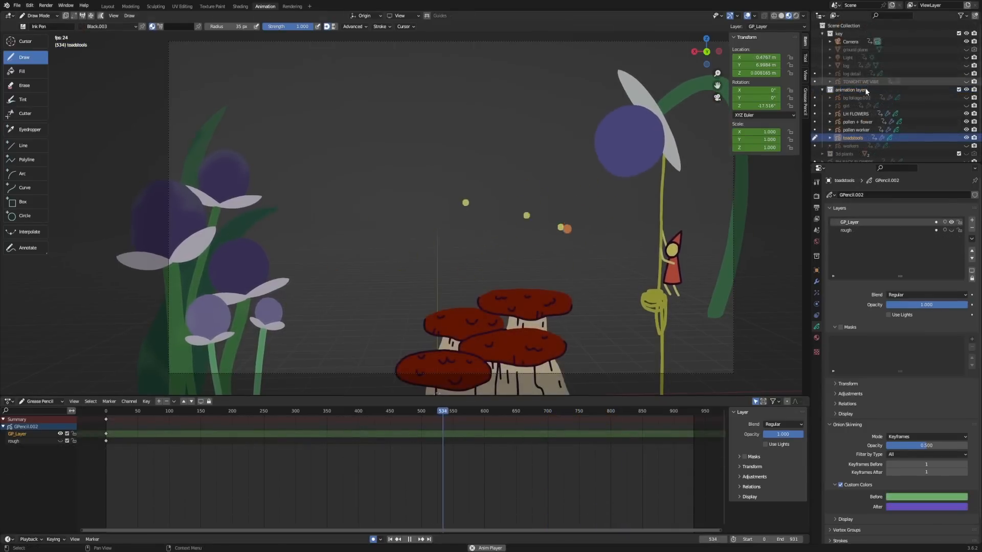
- Show the workers object and make it the active drawing object
scroll(864, 91, "down", 2)
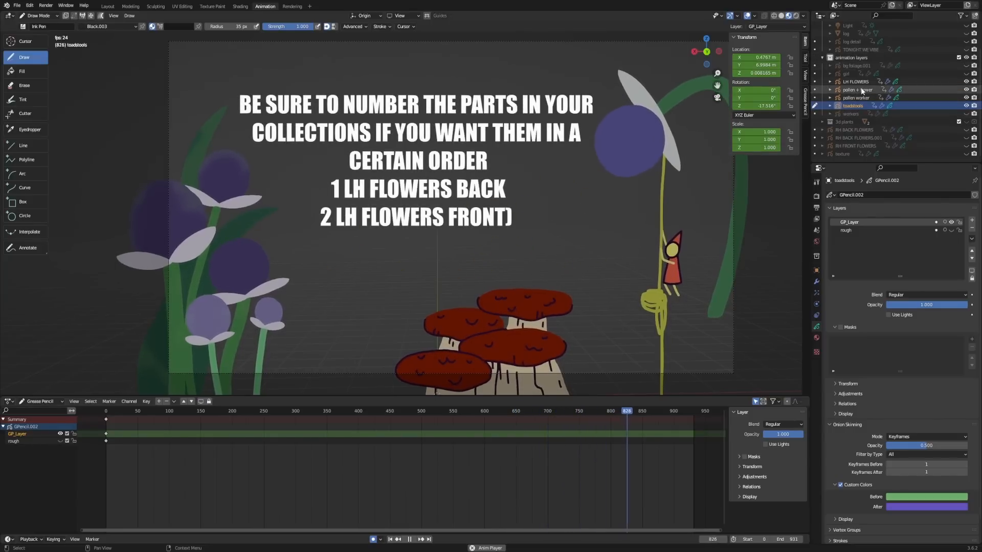
left_click(851, 114)
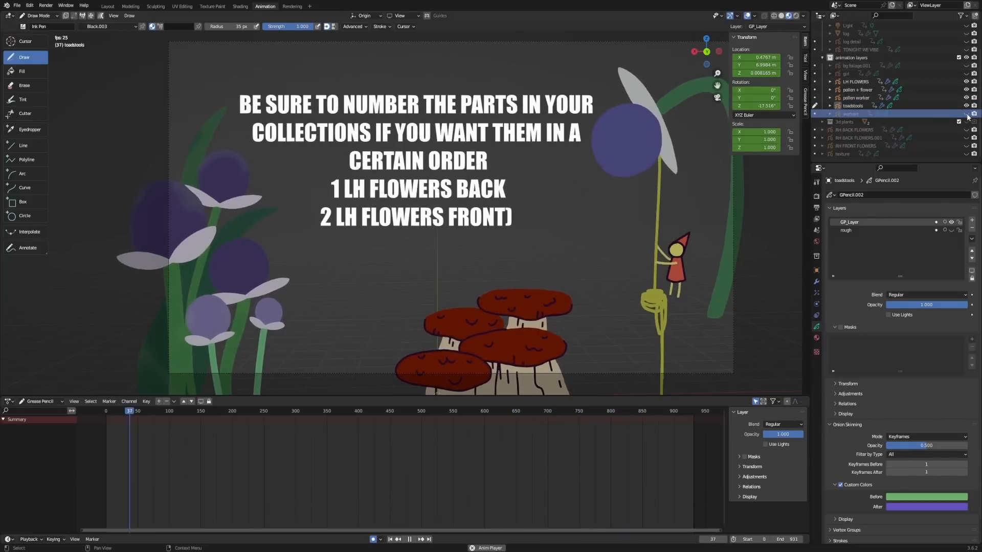
left_click(965, 114)
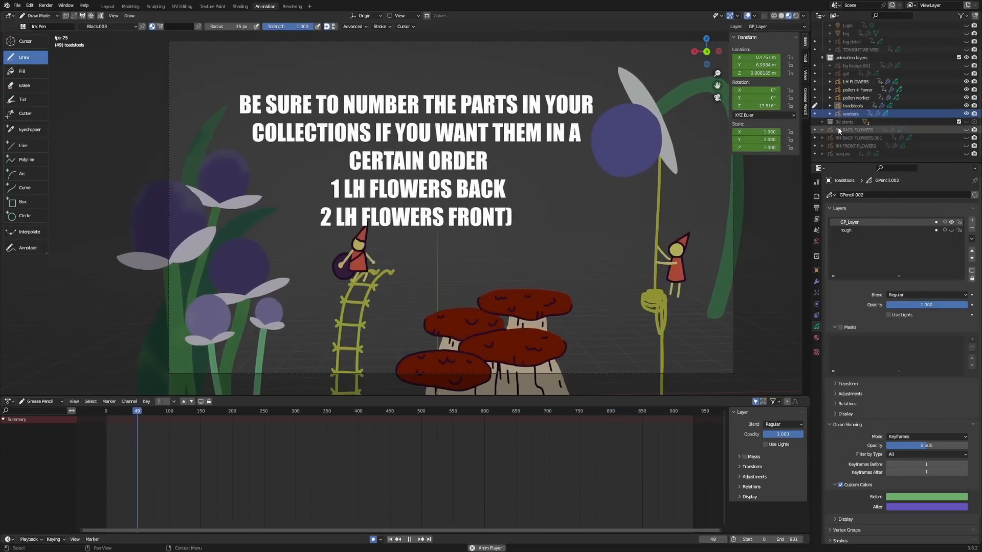
left_click(815, 114)
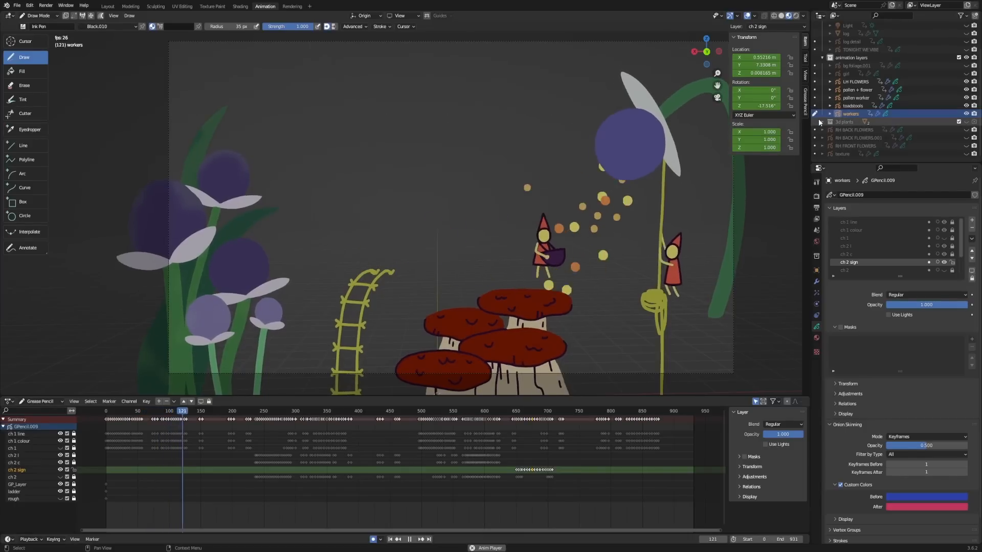
- Show the log and log detail objects in the scene
scroll(906, 69, "up", 4)
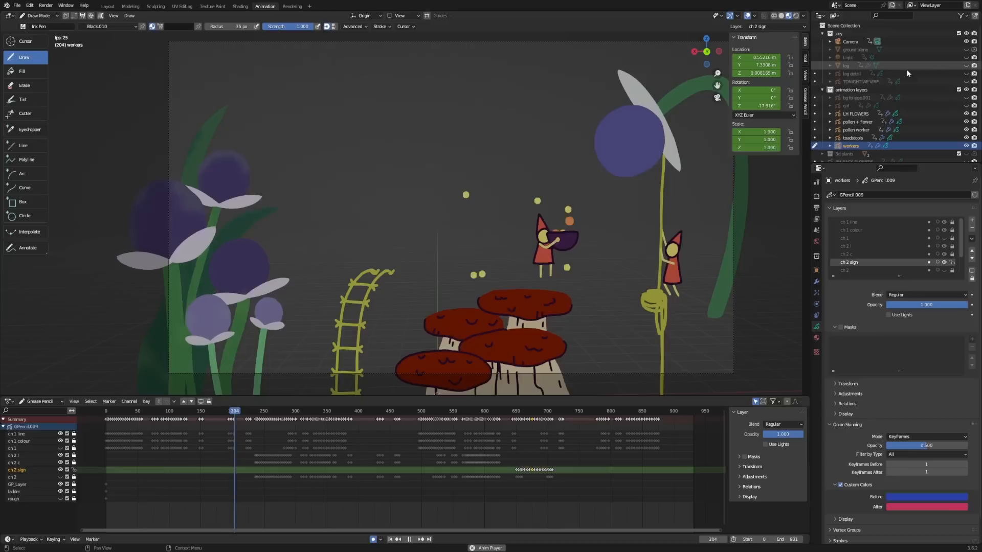
left_click(966, 65)
left_click(966, 74)
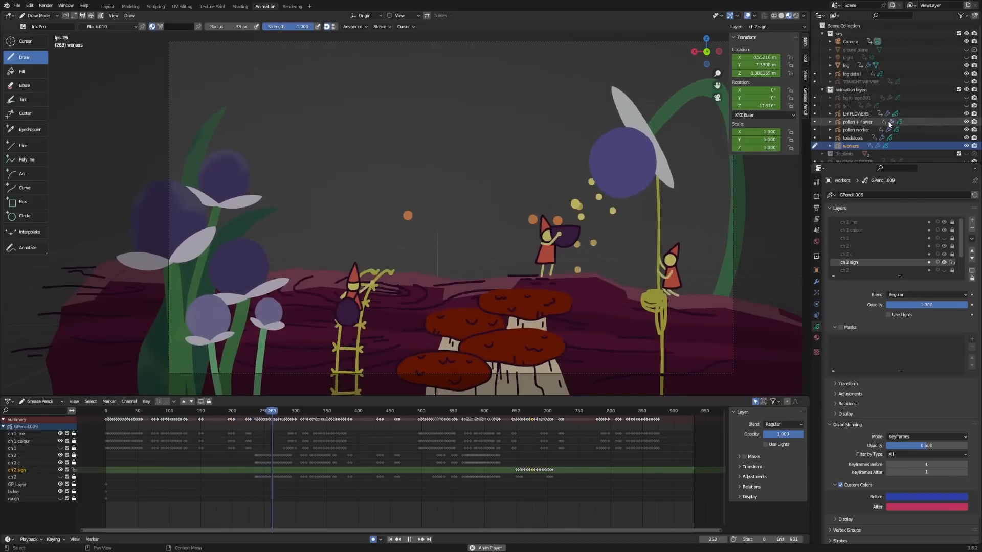
- Select the GP_Layer of workers and switch its ladder mask off and on again to compare the result
scroll(888, 123, "down", 3)
left_click(858, 264)
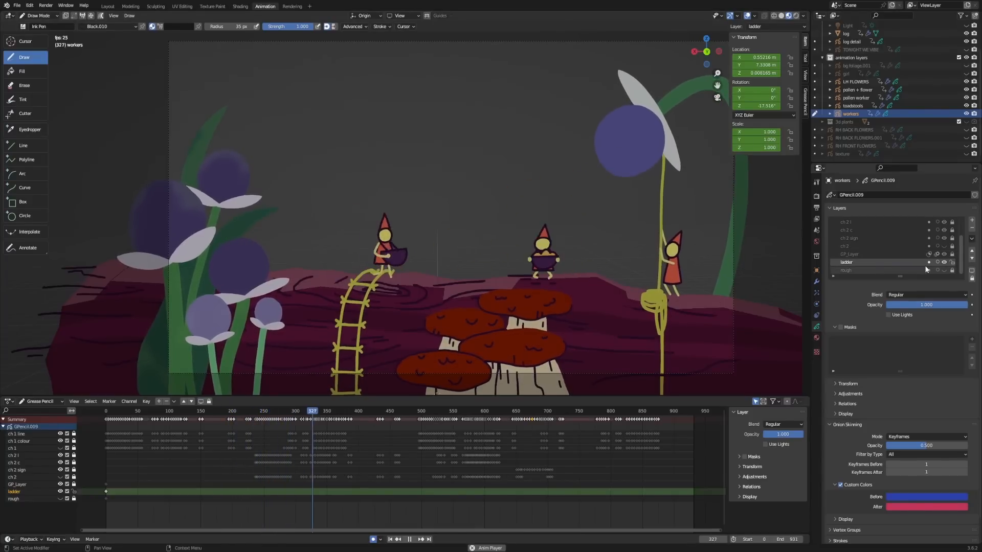
left_click(892, 254)
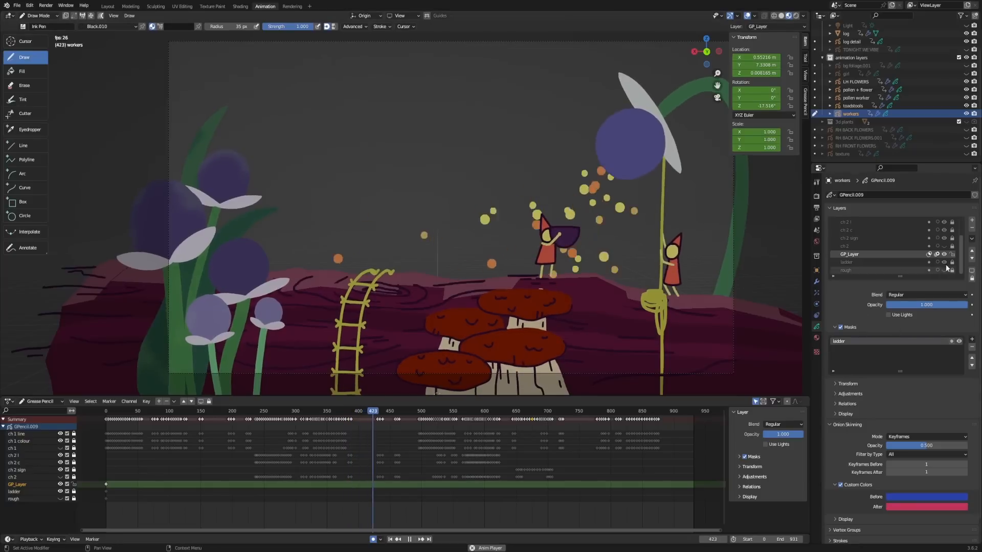
left_click(929, 255)
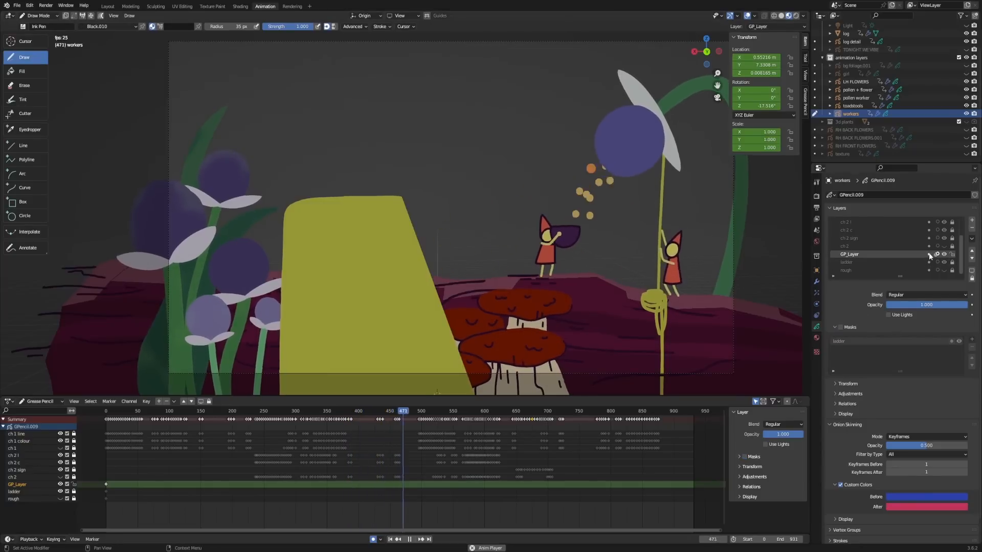
left_click(929, 255)
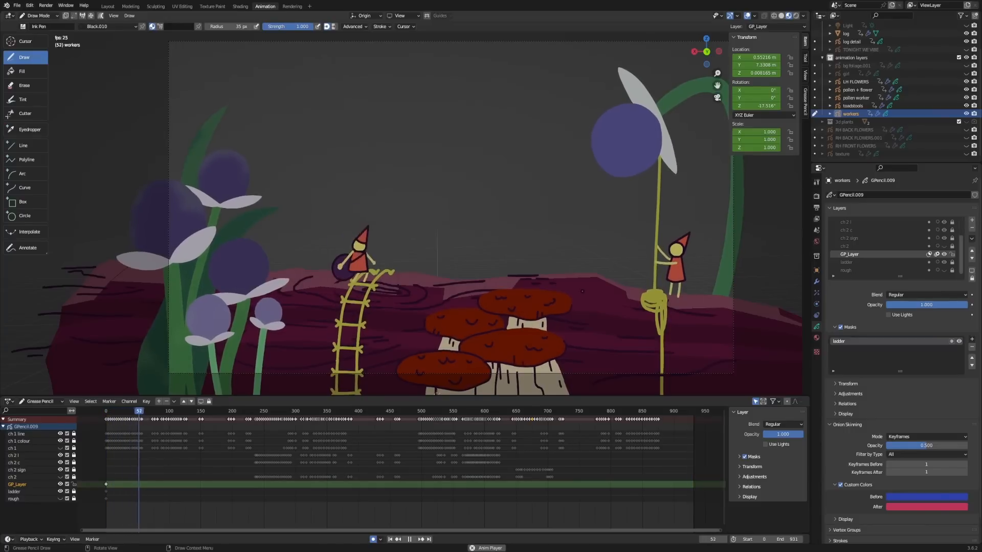
- Hide the ch 1 line, ch 1 colour, ch 2 l, ch 2 c and ch 2 sign layers and show ch 1 and ch 2
left_click(866, 247)
scroll(889, 233, "up", 3)
left_click(901, 223)
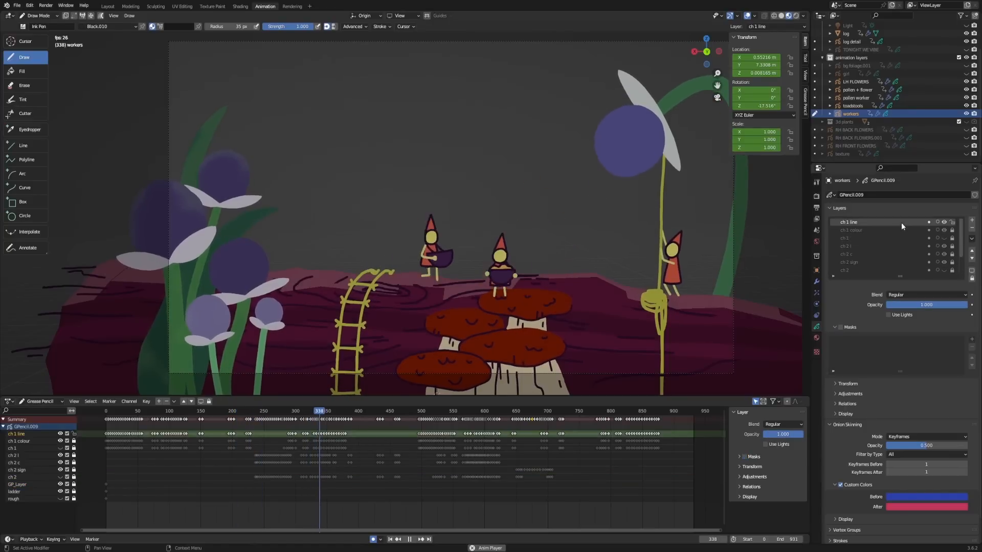
left_click(944, 221)
left_click(943, 230)
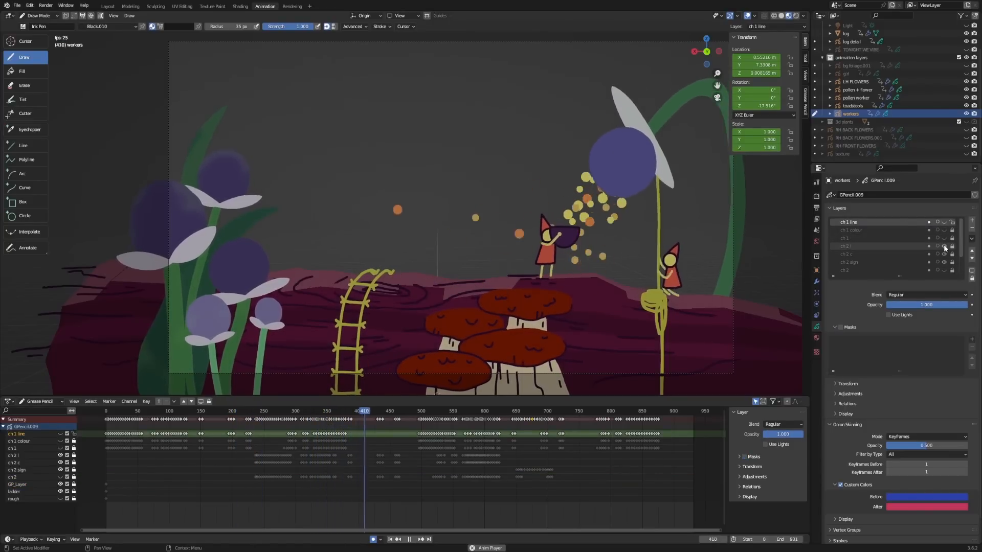
left_click(943, 246)
left_click(943, 253)
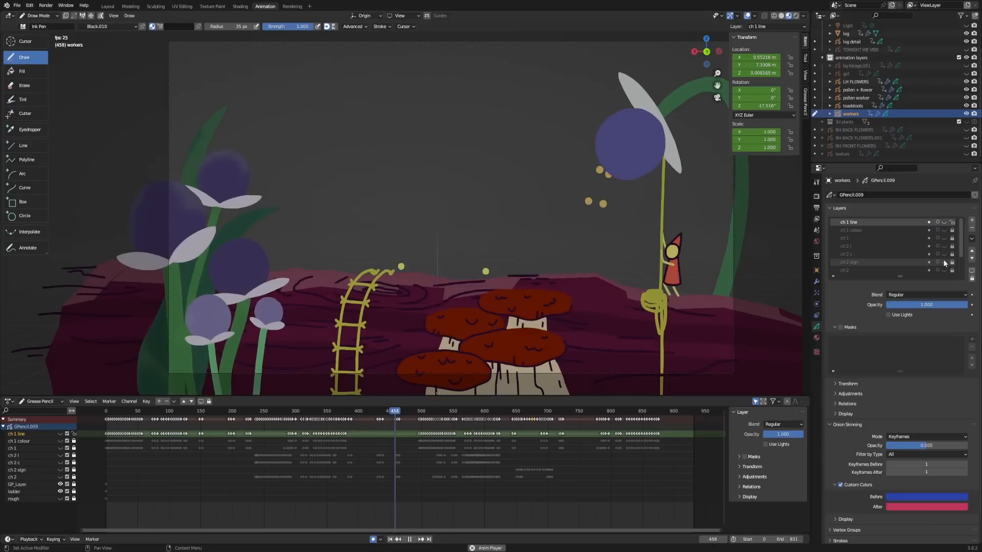
left_click(942, 261)
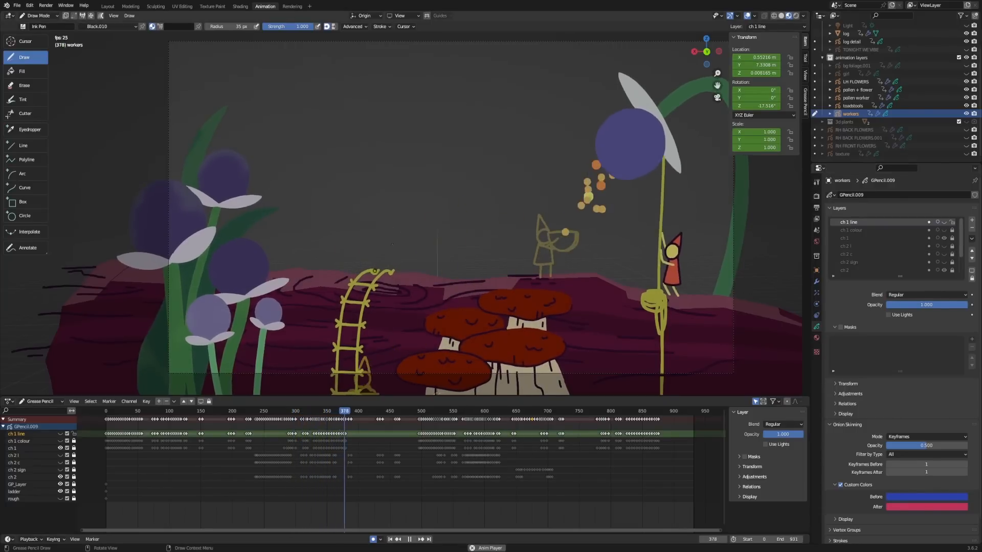
- Replay the workers' rough animation from near the start of the timeline and stop it at frame 424
scroll(392, 244, "down", 1)
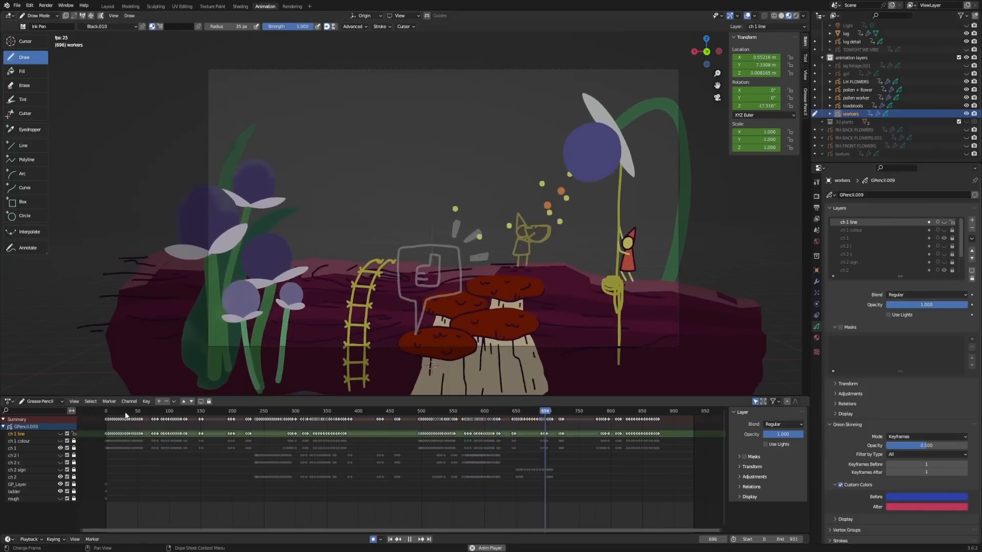
left_click(110, 413)
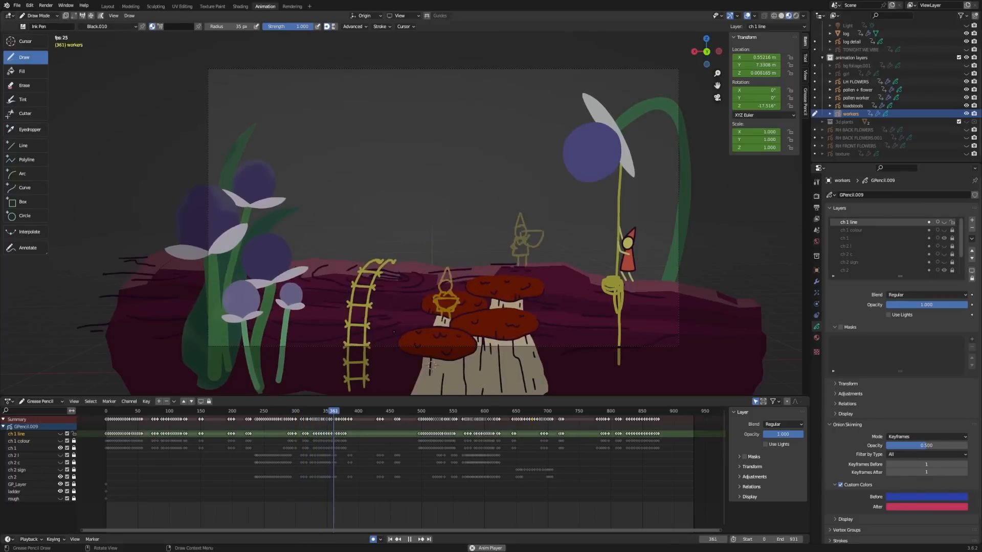
left_click(409, 539)
- Make the ch 1 layer active and return to frame 0 with a closer view of the ladder area
left_click(37, 447)
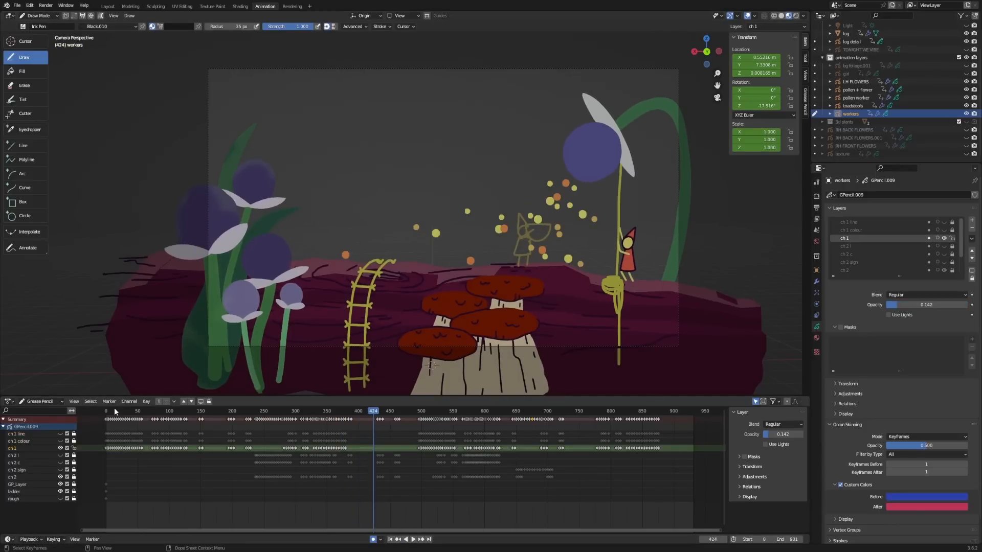
key("shift+Left")
scroll(703, 106, "up", 2)
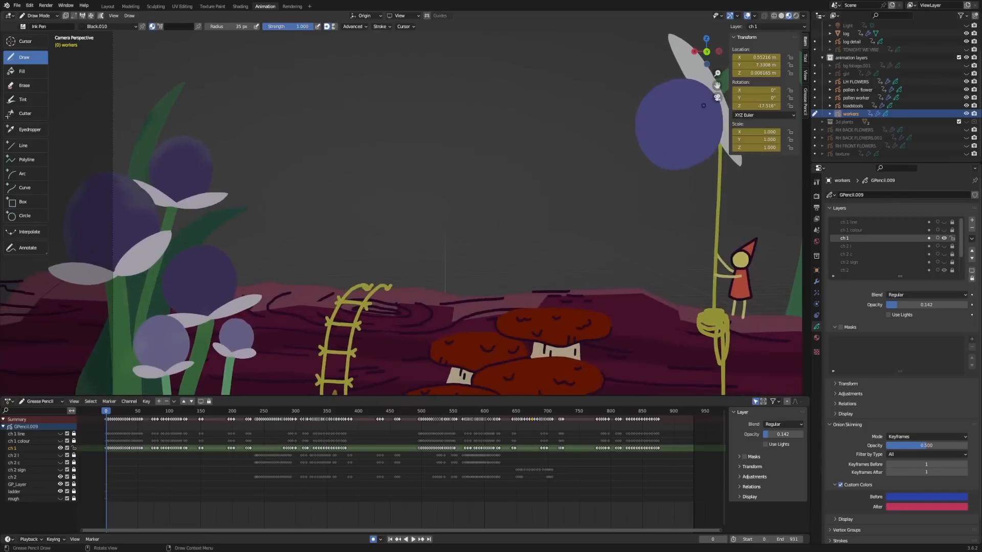
- Step frame by frame through the ch 1 worker's rough climb up the ladder, from frame 0 to frame 31
left_click_drag(718, 87, 695, 1)
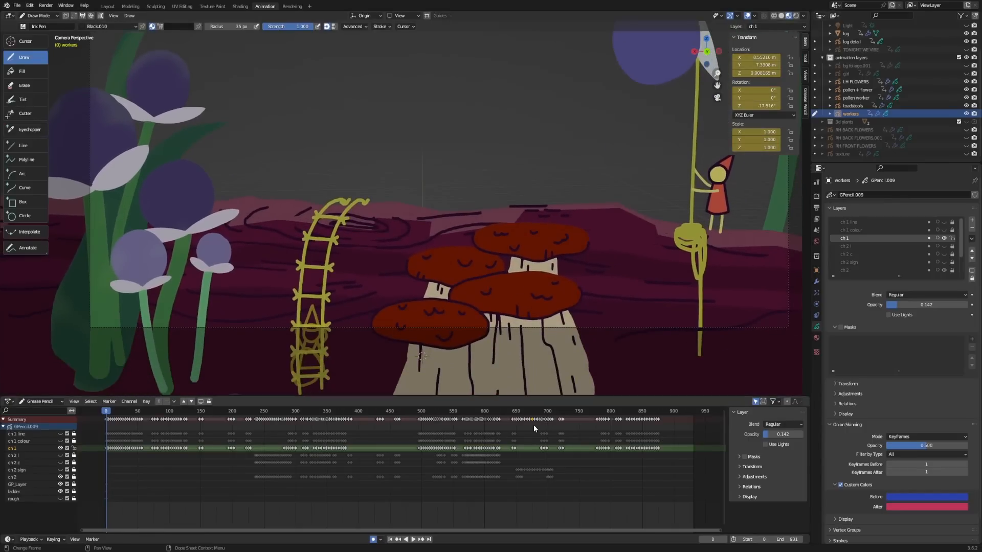
key("Right")
key("Right")
key("Right")
key("Right")
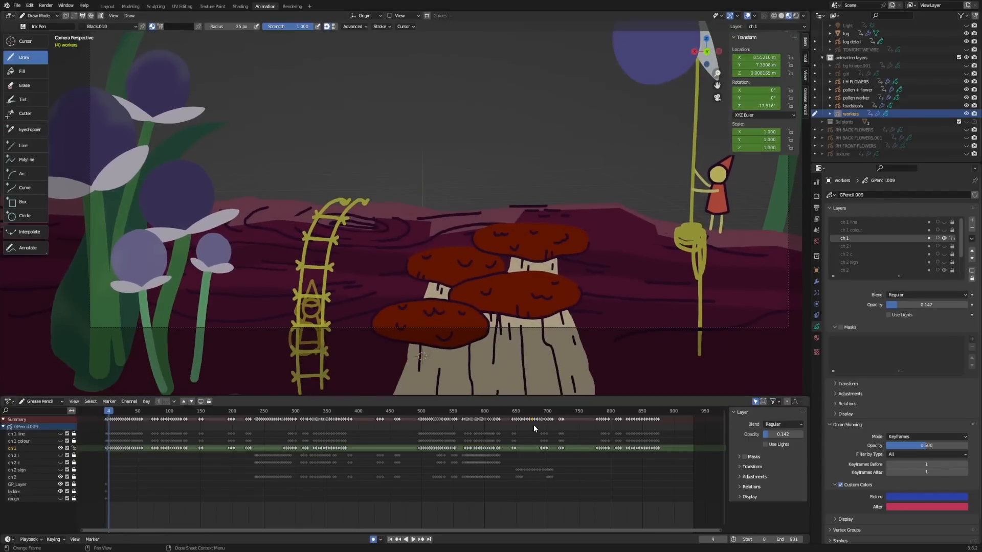
key("Right")
key("Right")
key("Right")
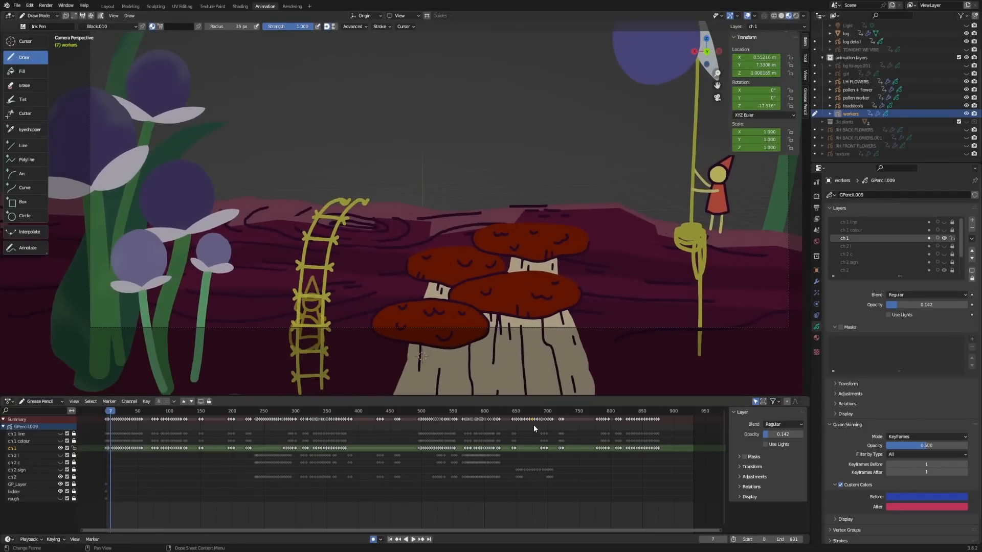
key("Right")
key("Right")
key("Right")
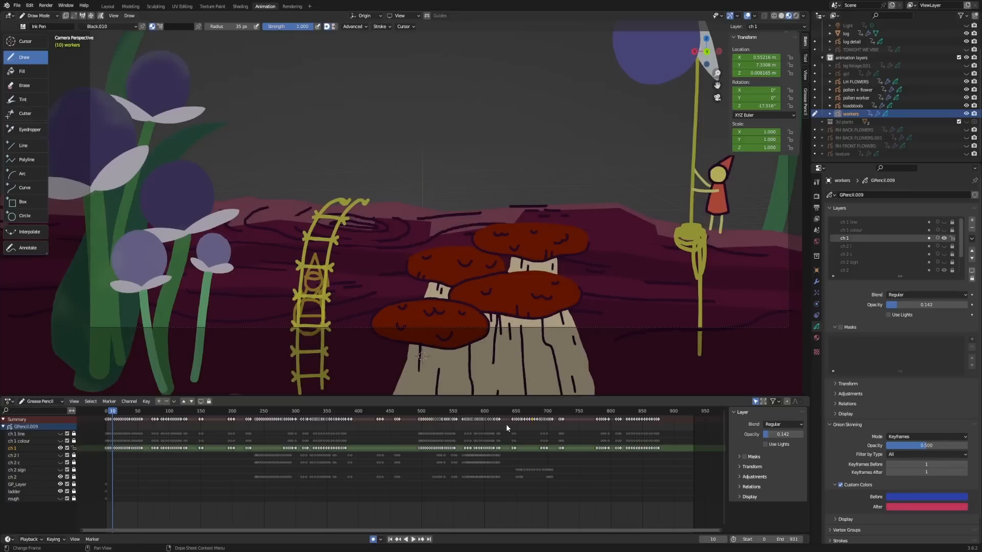
key("Right")
key("Right")
key("Right")
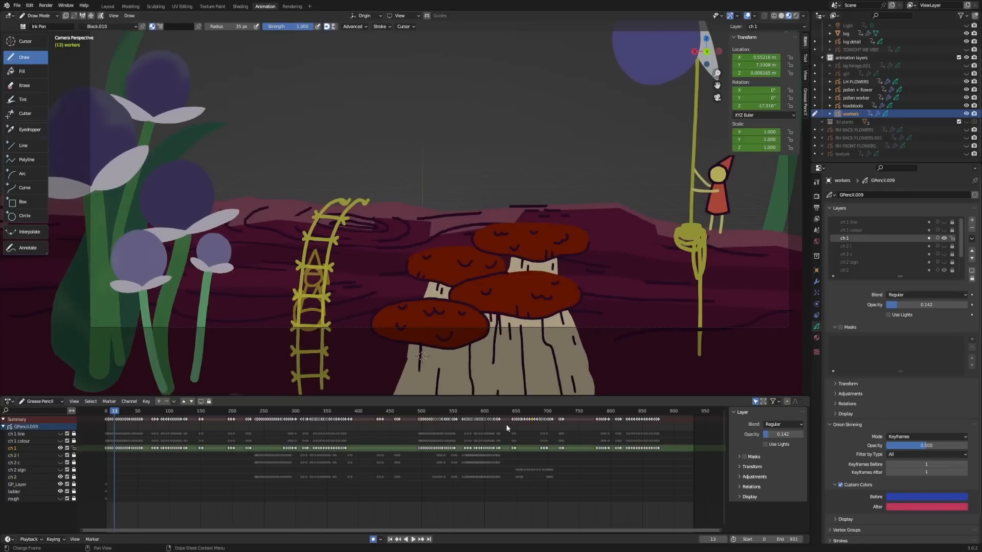
key("Right")
key("Right")
key("Right")
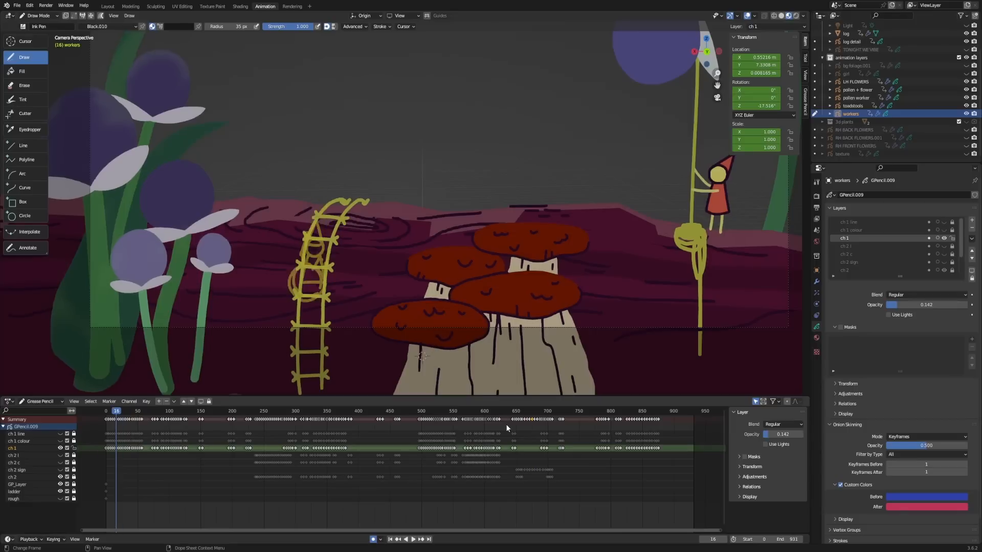
key("Right")
key("Right")
key("Right")
key("Right")
key("Right")
key("Right")
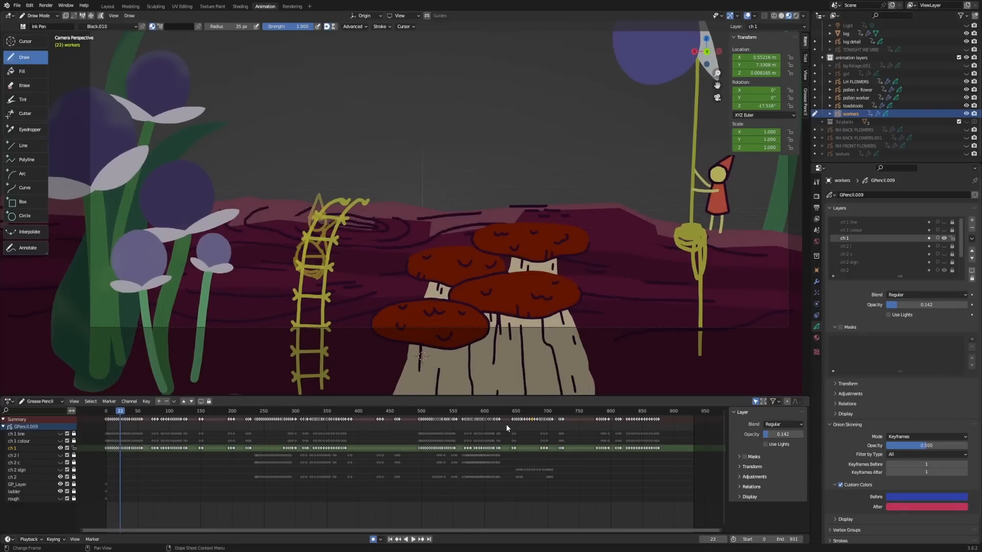
key("Right")
key("Right")
key("Right")
key("Right")
key("Right")
key("Right")
key("Right")
key("Right")
key("Right")
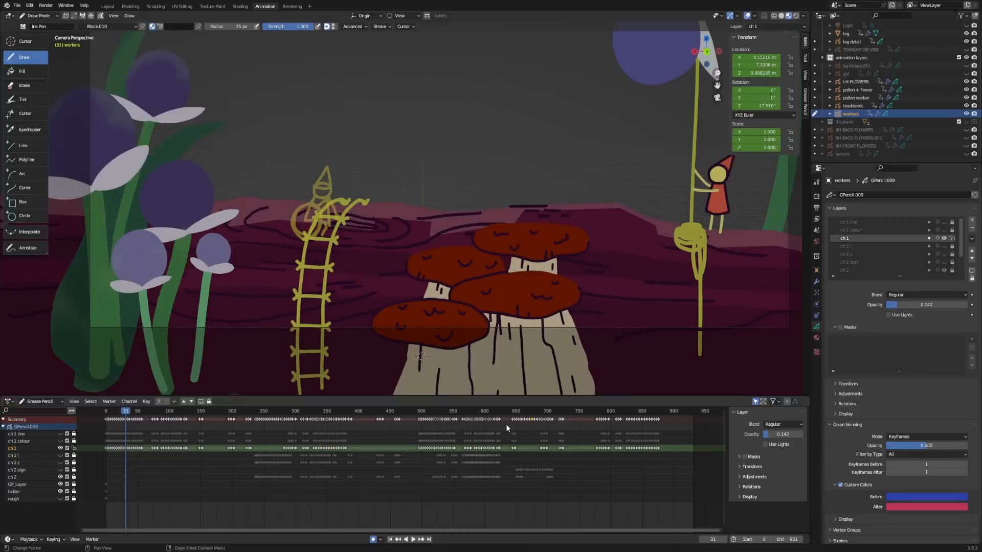
- Jump between the ch 1 keyframes of the worker reaching the top of the ladder, up to frame 53
key("Down")
key("Up")
key("Down")
key("Up")
key("Up")
key("Up")
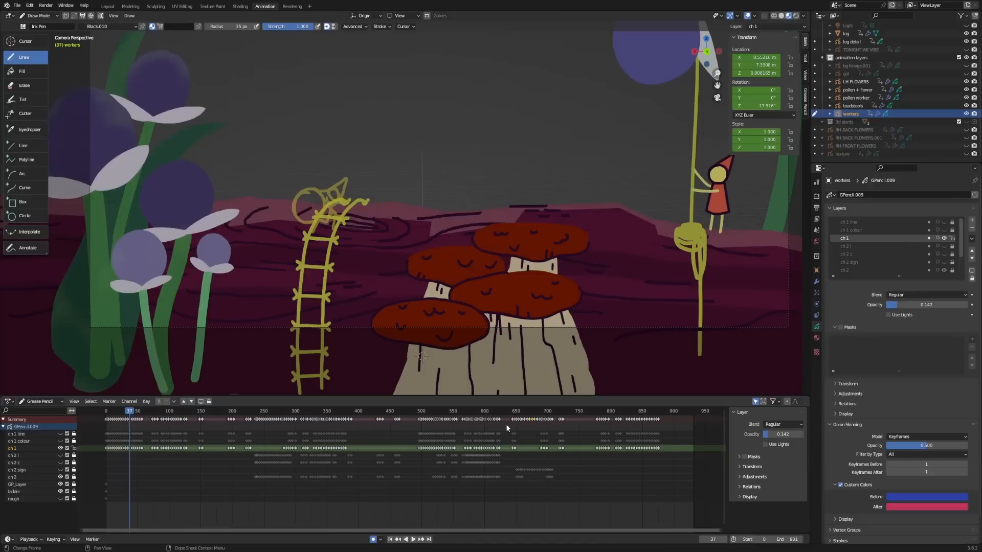
key("Up")
key("Up")
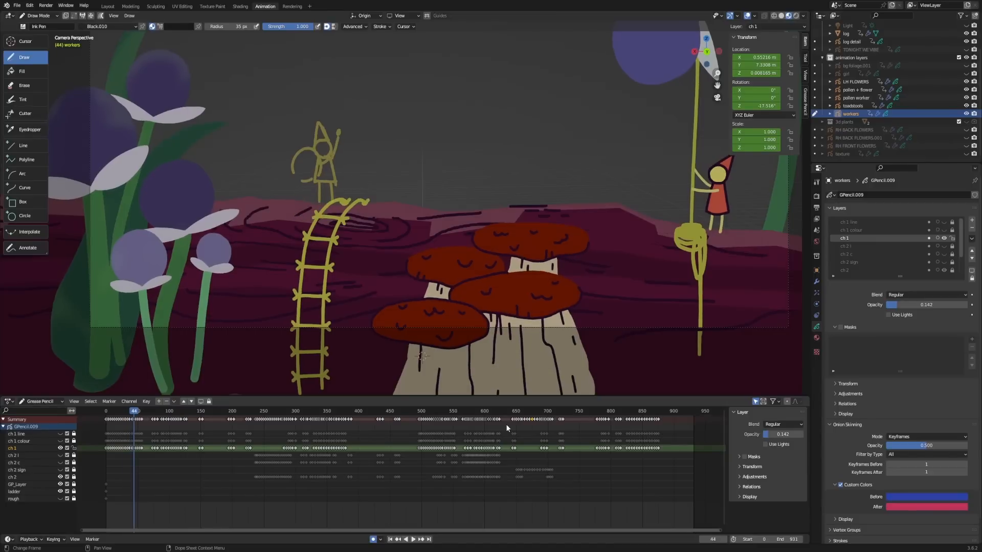
key("Up")
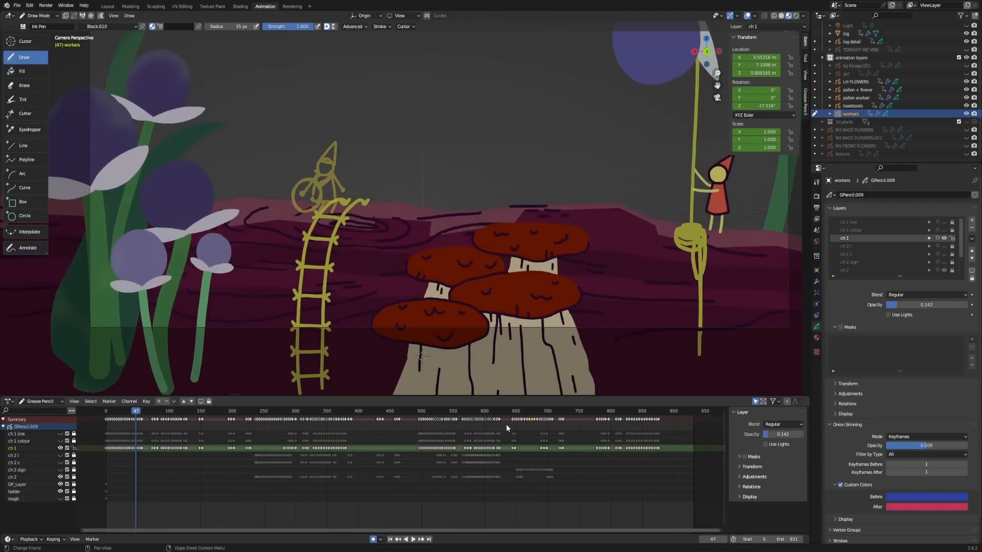
key("Up")
key("Up")
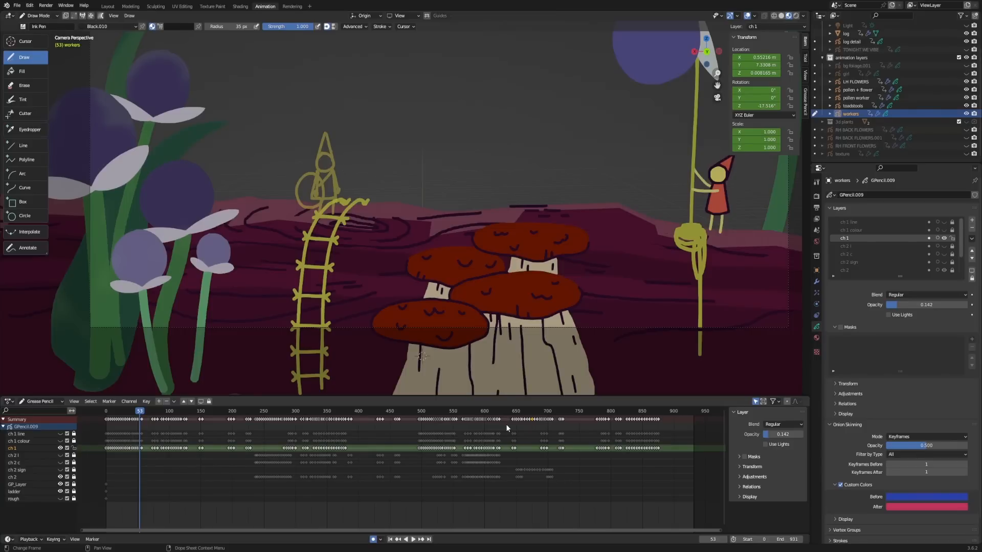
- Jump through the ch 1 keyframes of the worker's walk along the log as far as frame 124
key("Up")
key("Up")
key("Up")
key("Up")
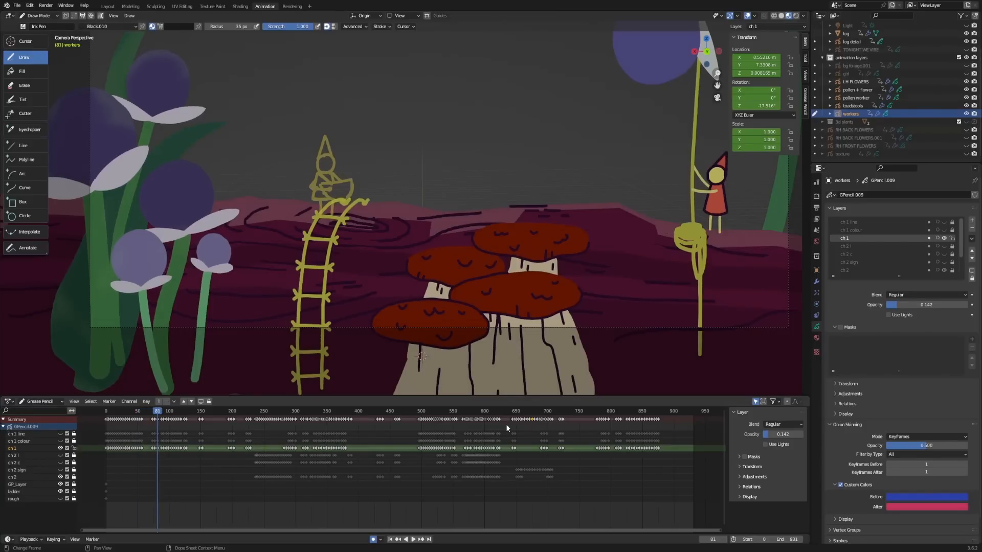
key("Up")
key("Up")
key("Up")
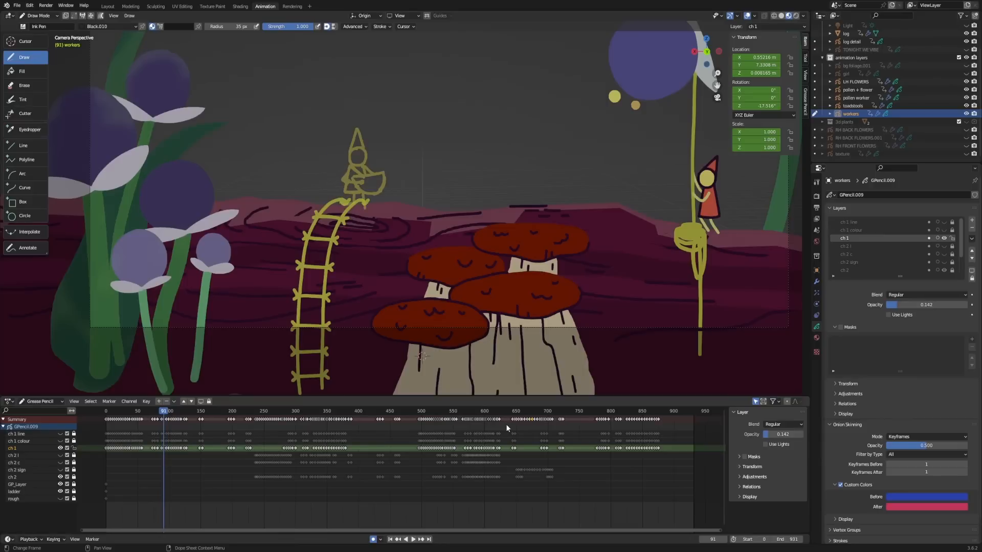
key("Up")
key("Up")
key("Up")
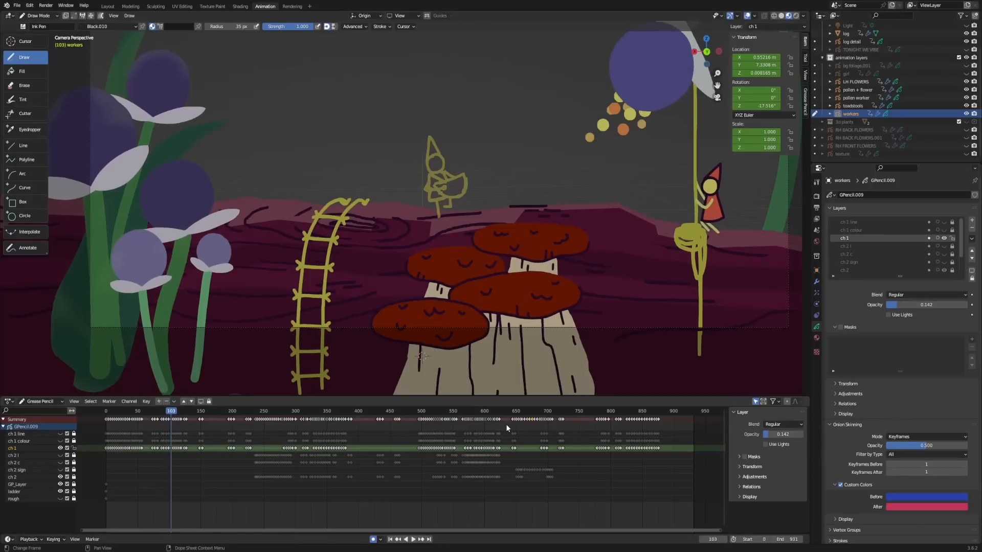
key("Up")
key("Up")
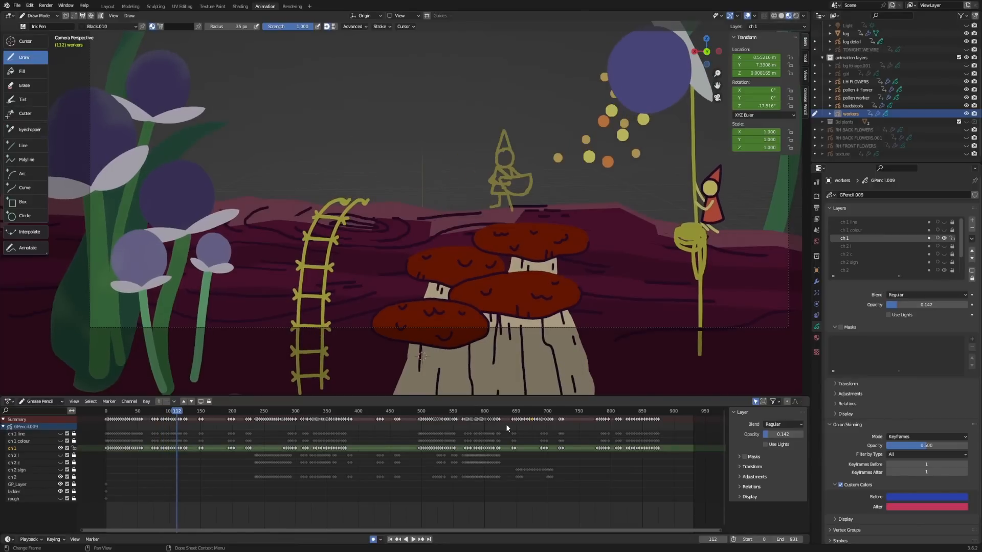
key("Up")
key("Up")
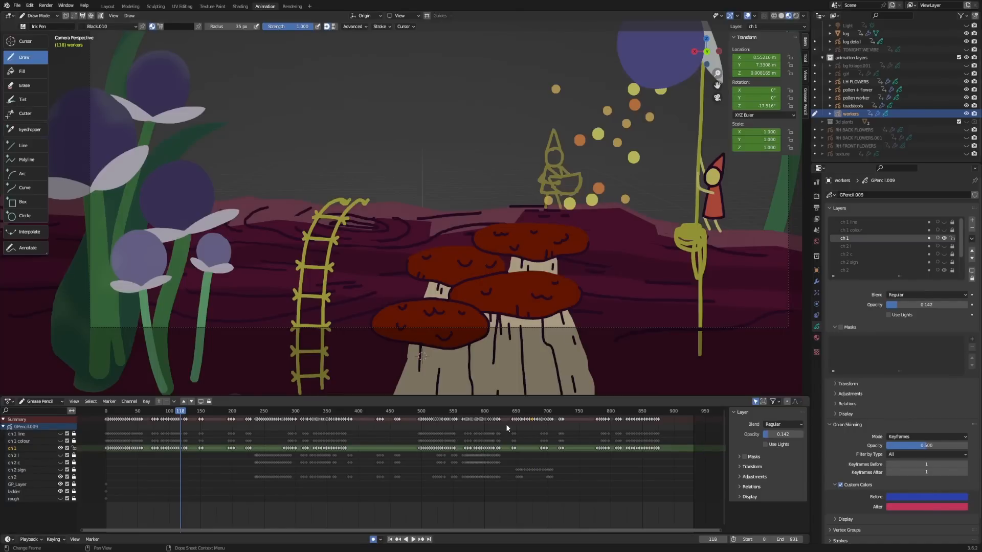
key("Up")
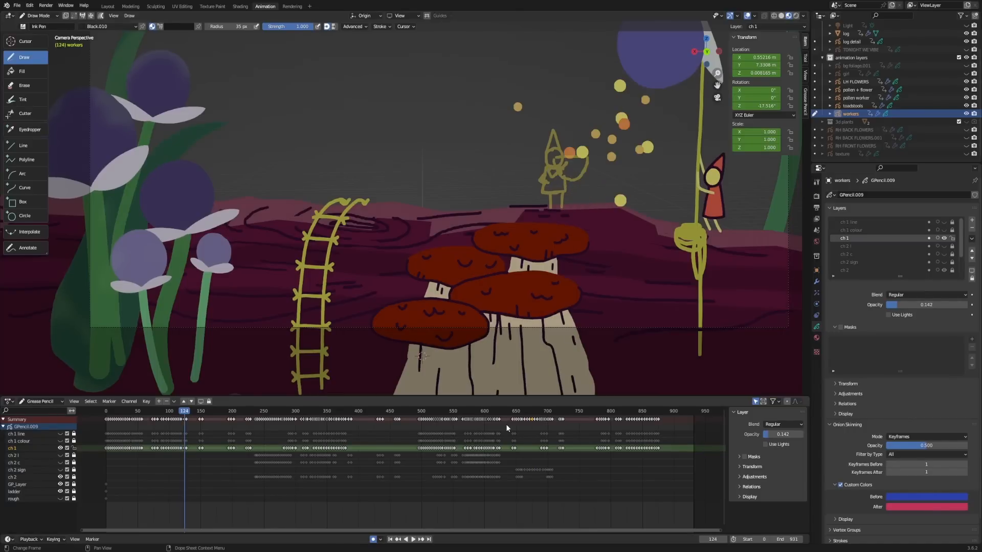
- Play the rough animation on to frame 373 and review the nearby keyframes of the worker coming off the toadstools
key("space")
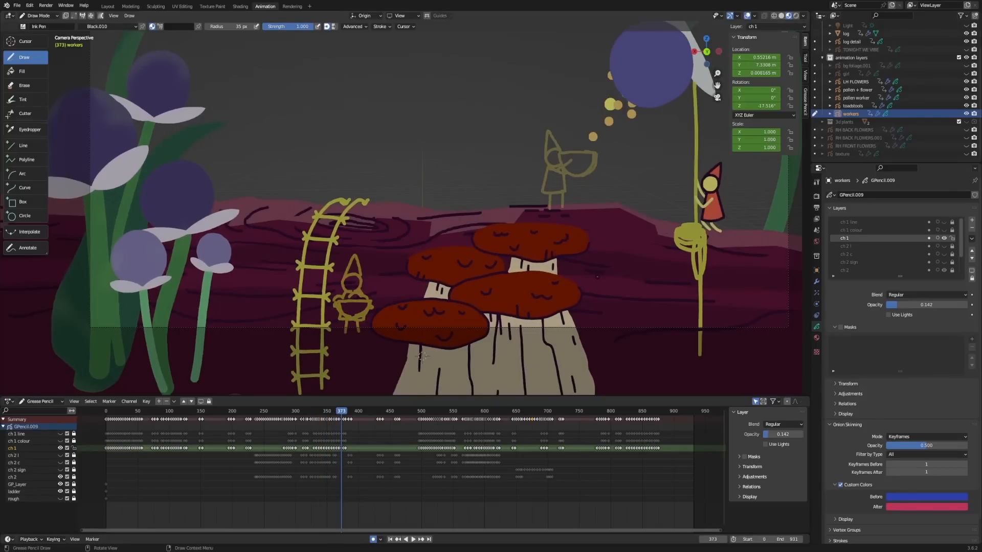
key("Down")
key("Down")
key("Down")
key("Down")
key("Down")
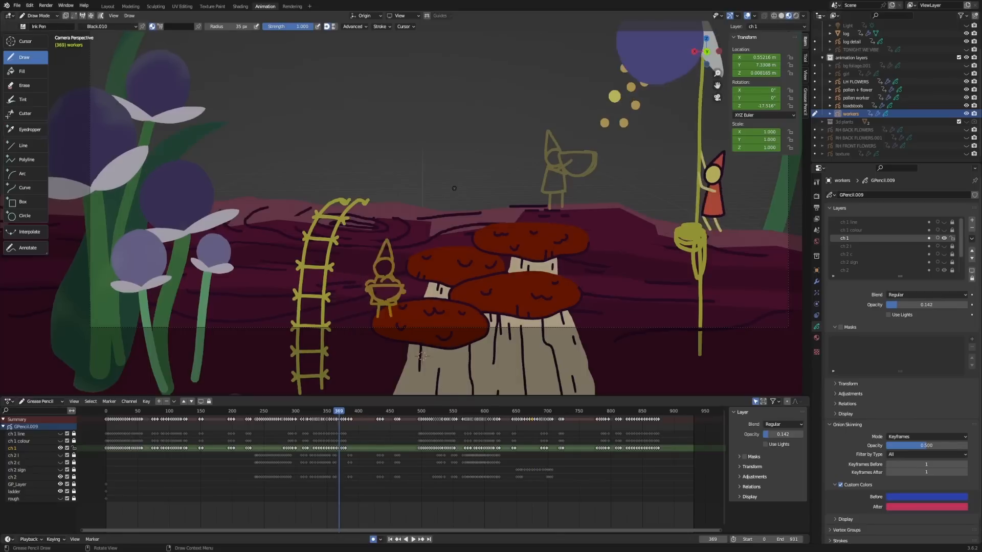
key("Up")
- Move on to frame 584 and step frame by frame to frame 608 through the worker's hops and fall on the toadstools
key("space")
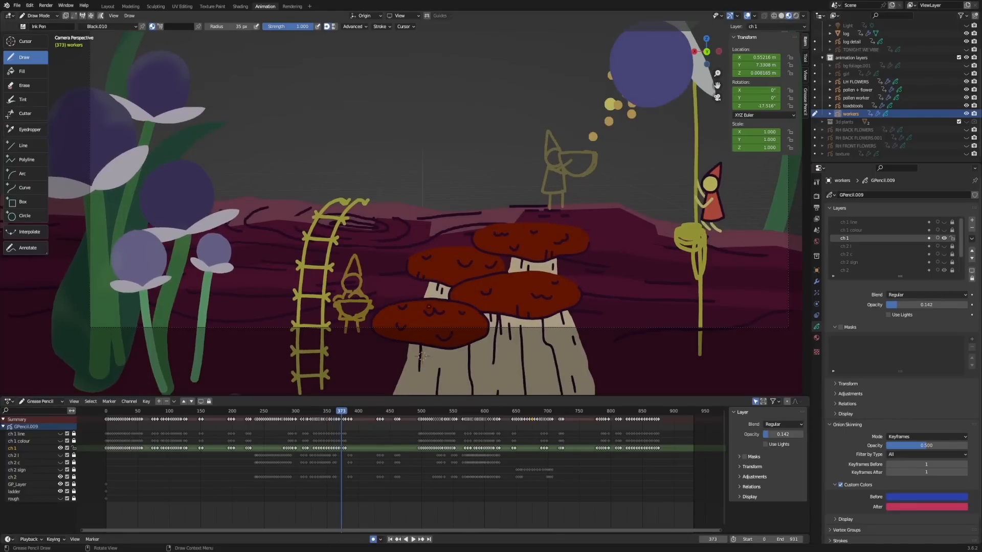
left_click_drag(345, 410, 326, 411)
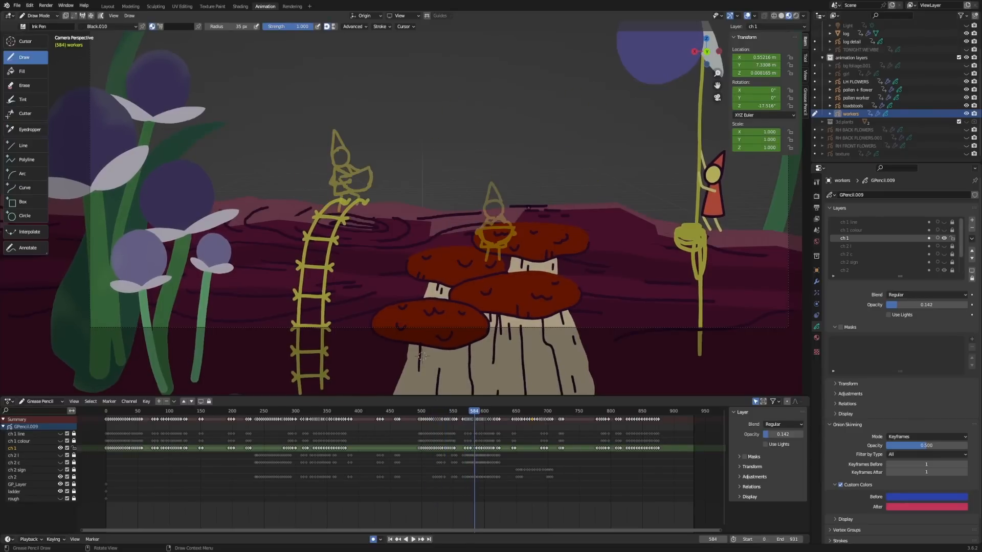
key("Right")
key("Right")
key("Right")
key("Right")
key("Right")
key("Right")
key("Right")
key("Right")
key("Right")
key("Right")
key("Right")
key("Right")
key("Right")
key("Right")
key("Right")
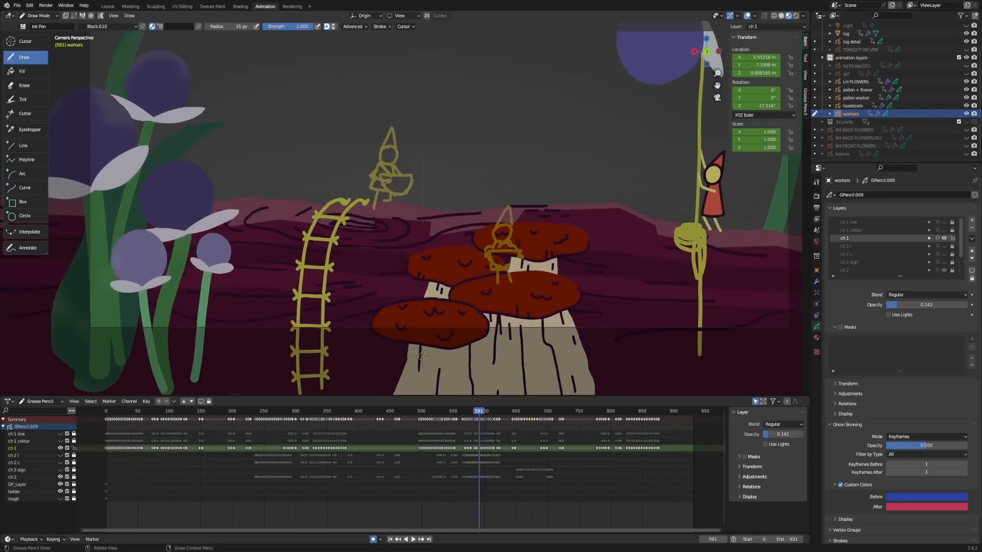
key("Right")
key("Right")
key("Right")
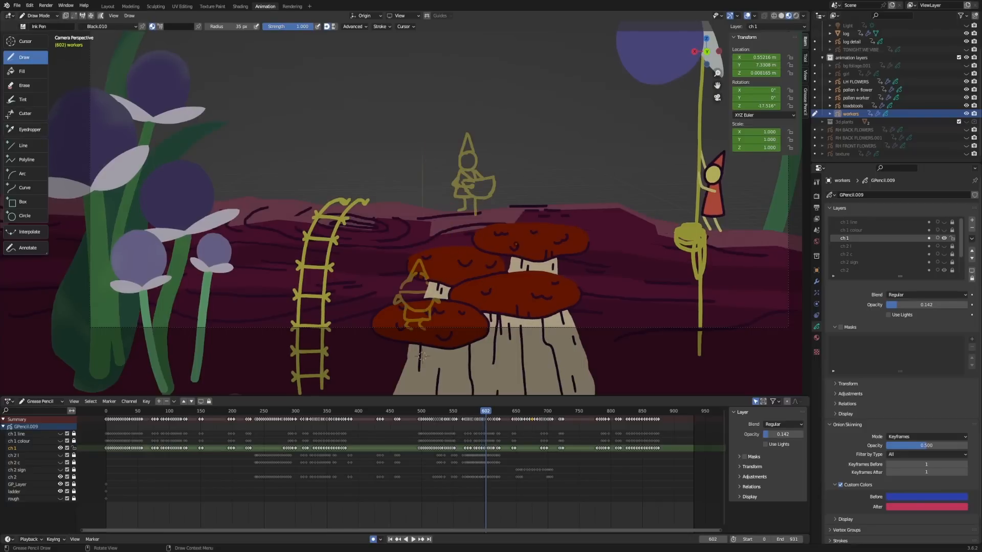
key("Right")
key("Right")
key("Right")
key("Right")
key("Right")
key("Right")
key("Right")
key("Right")
key("Right")
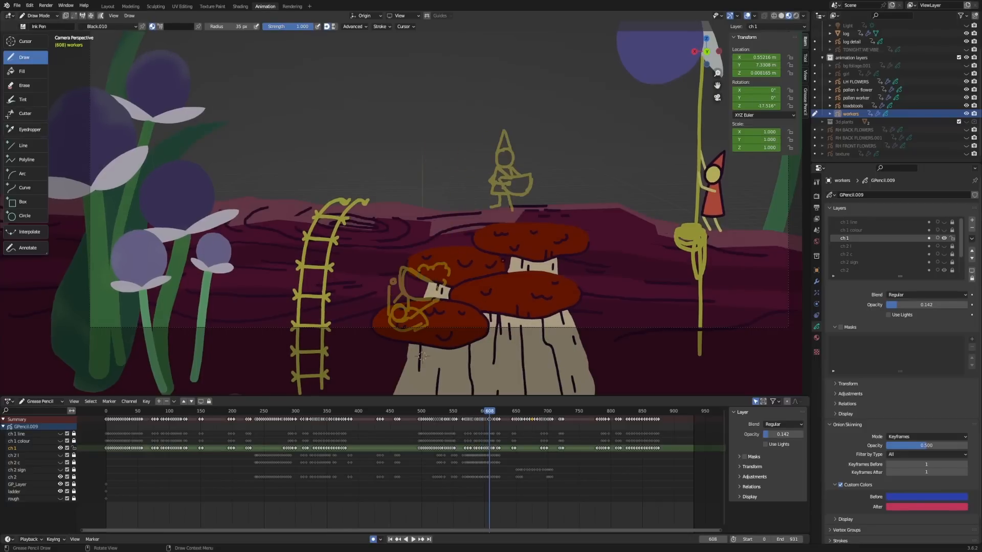
- Jump on through the keyframes after the fall and scrub across the speech-bubble sign animation around frame 690
key("Up")
key("Up")
key("Up")
key("Up")
key("Up")
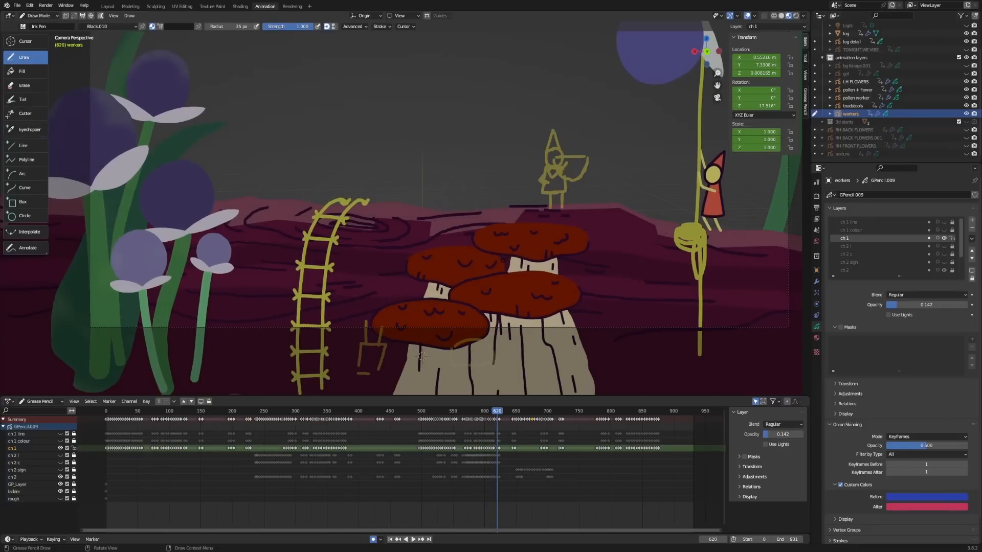
key("Up")
key("Up")
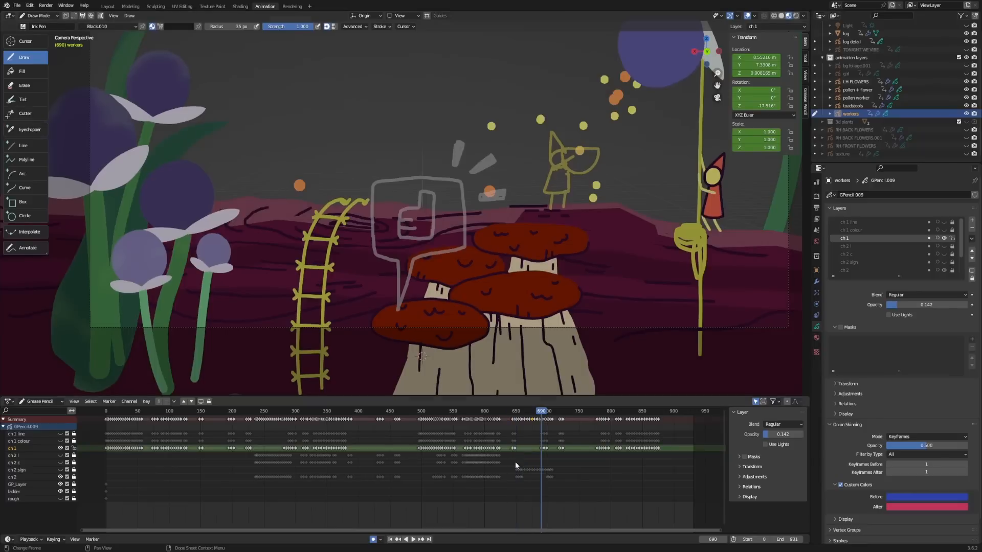
left_click_drag(513, 407, 558, 417)
- Play the animation and unhide RH BACK FLOWERS.001, RH FRONT FLOWERS, TONIGHT WE VIBE, bg foliage.001 and the girl in the scene
key("space")
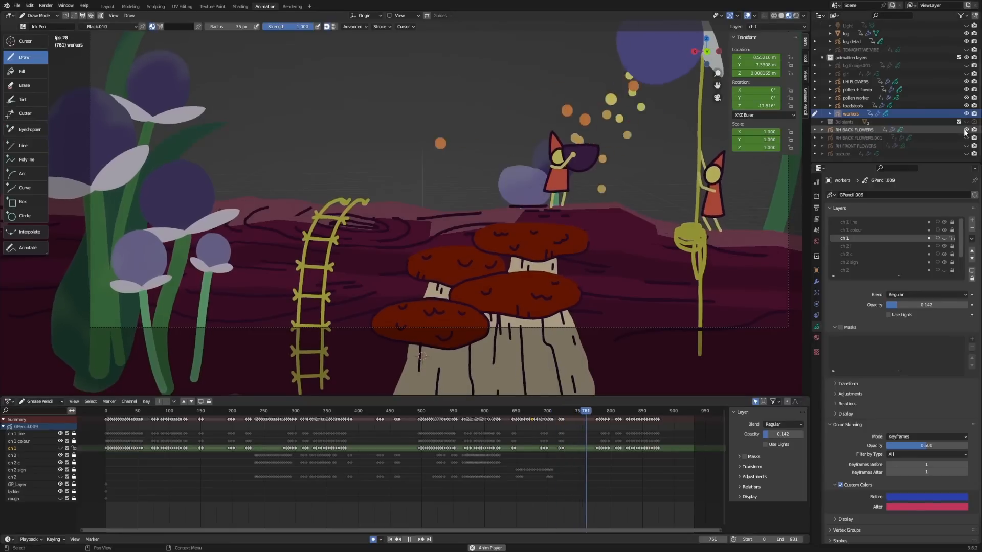
left_click(966, 137)
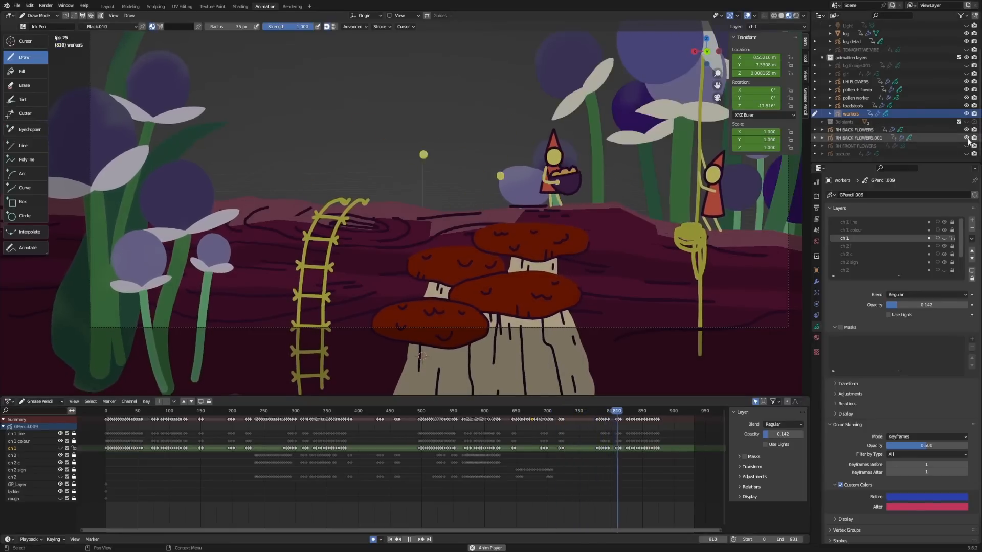
left_click(966, 145)
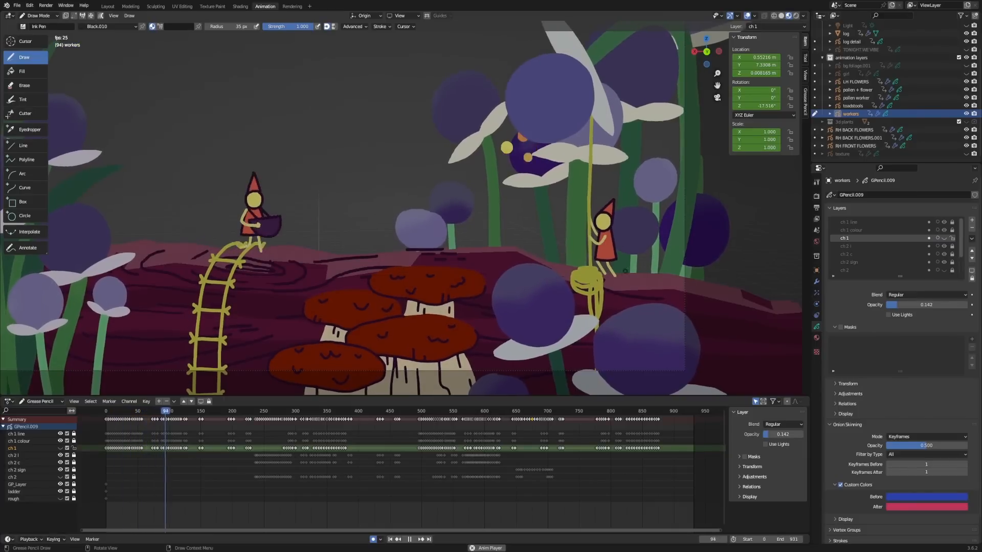
scroll(869, 107, "up", 2)
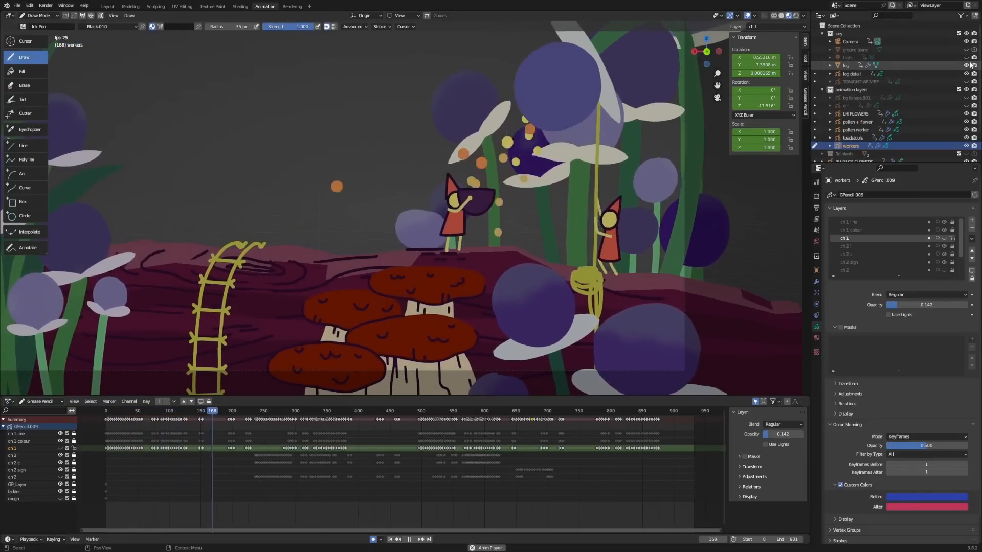
left_click(966, 81)
left_click(966, 98)
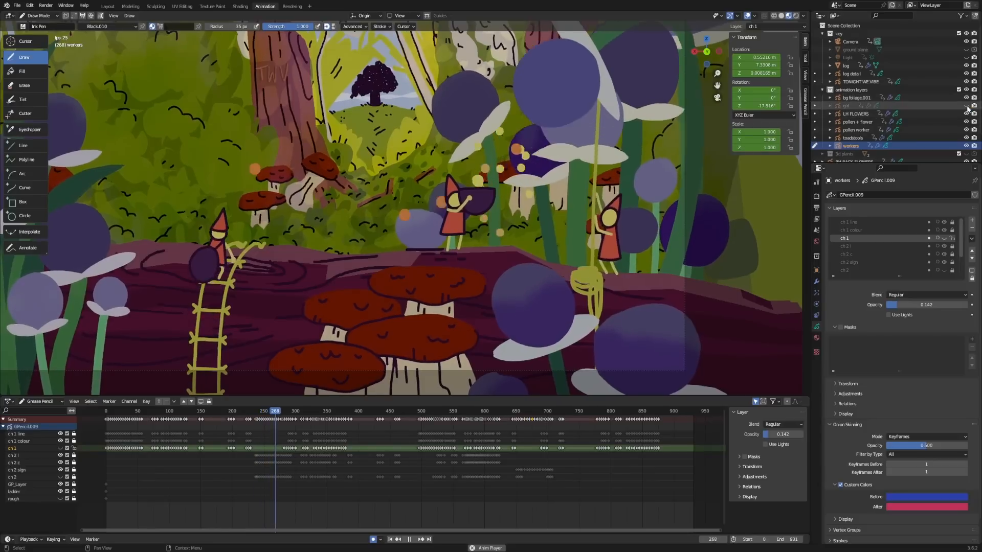
left_click(965, 106)
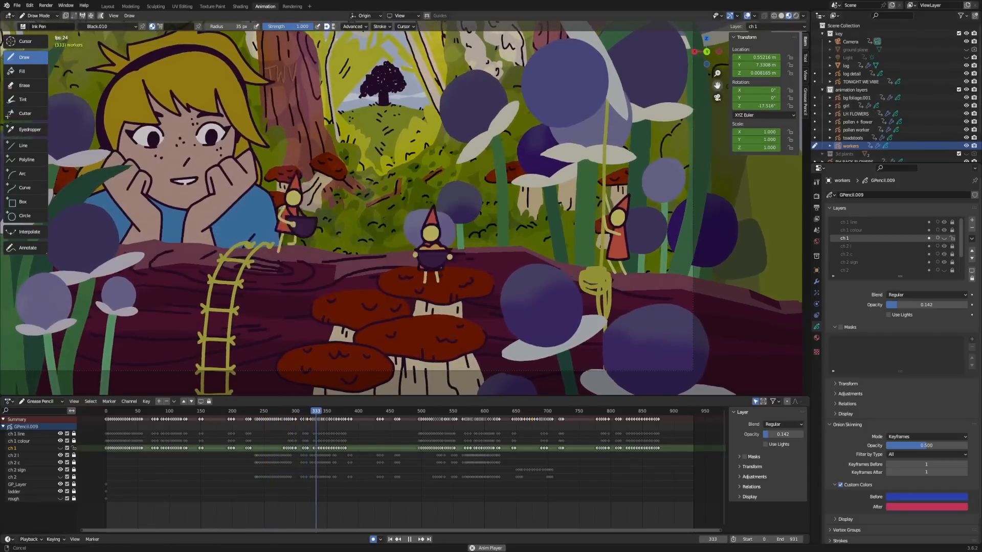